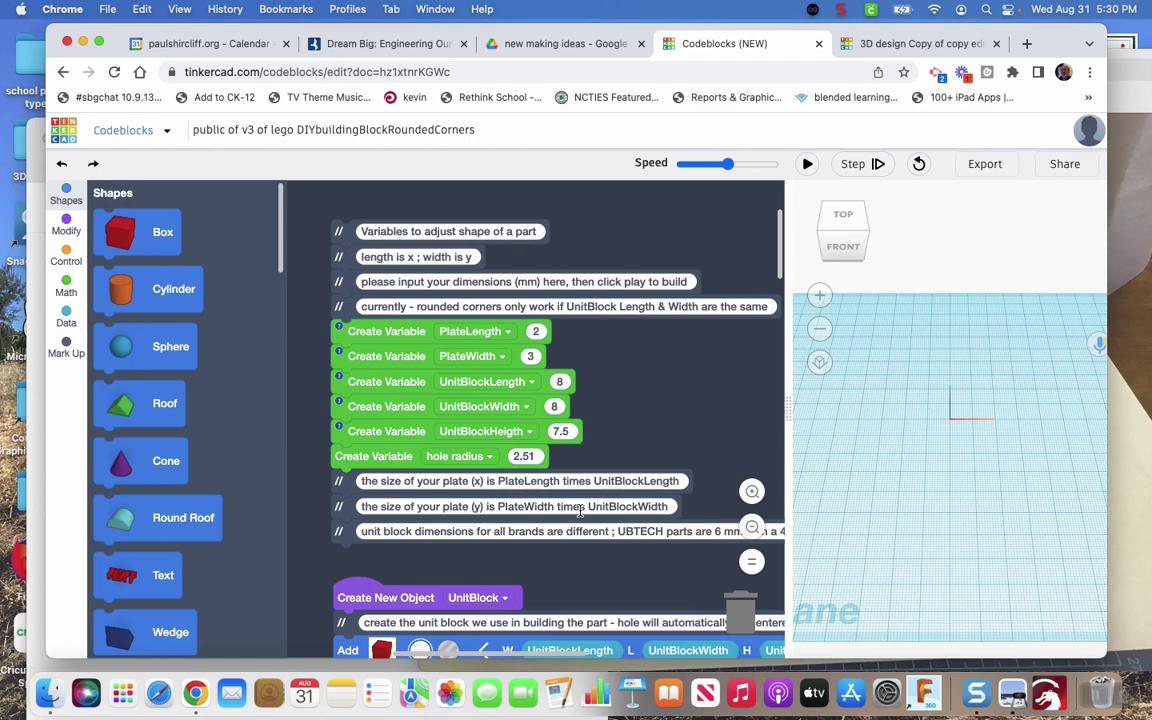
Step: Review the building block's code blocks and run the code to build it, with the playback speed at maximum
scroll(580, 510, down, 10)
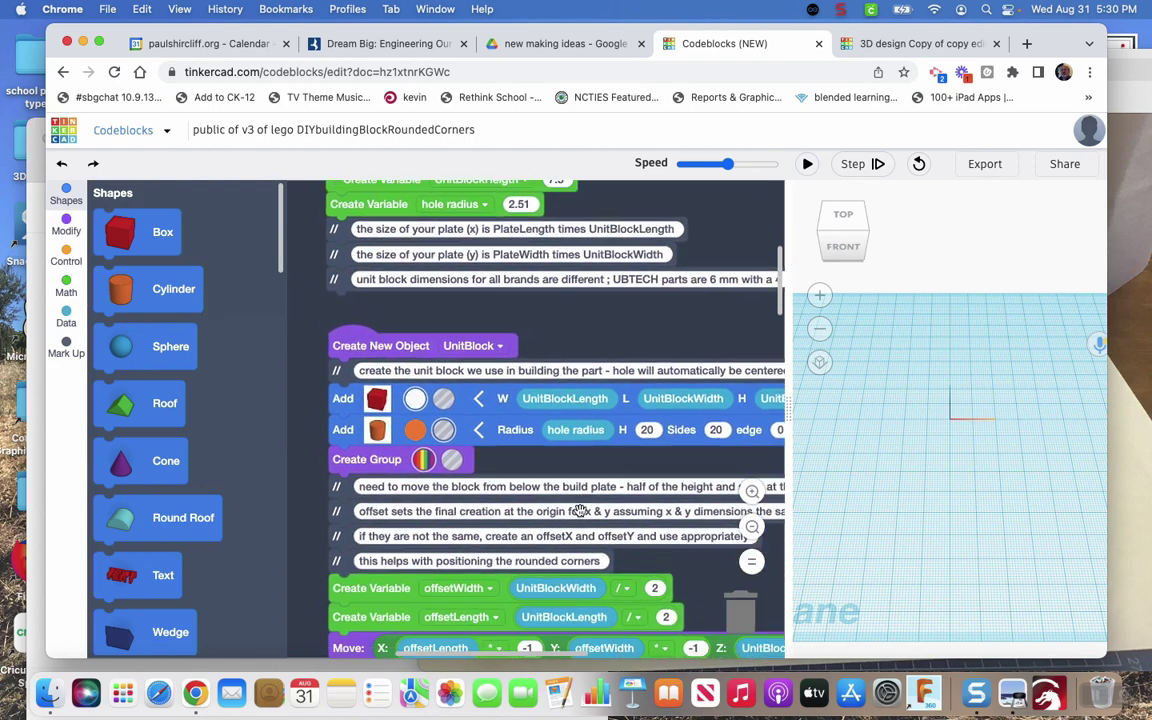
scroll(578, 510, down, 9)
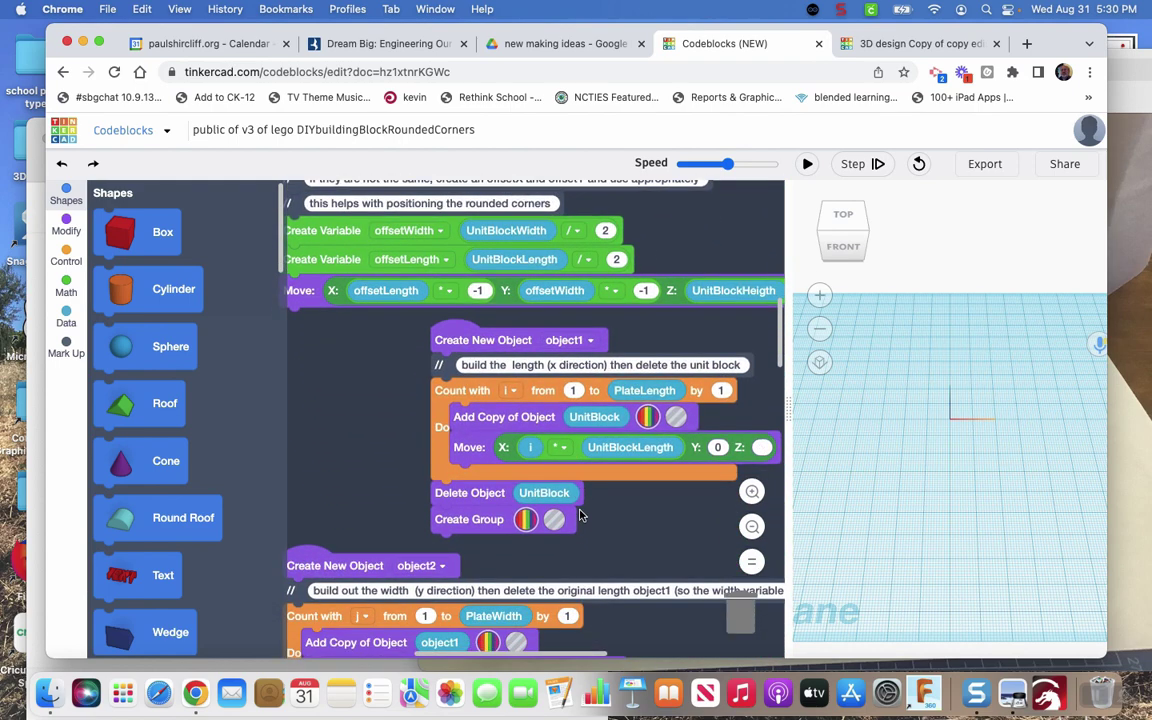
scroll(578, 508, down, 11)
scroll(590, 480, up, 20)
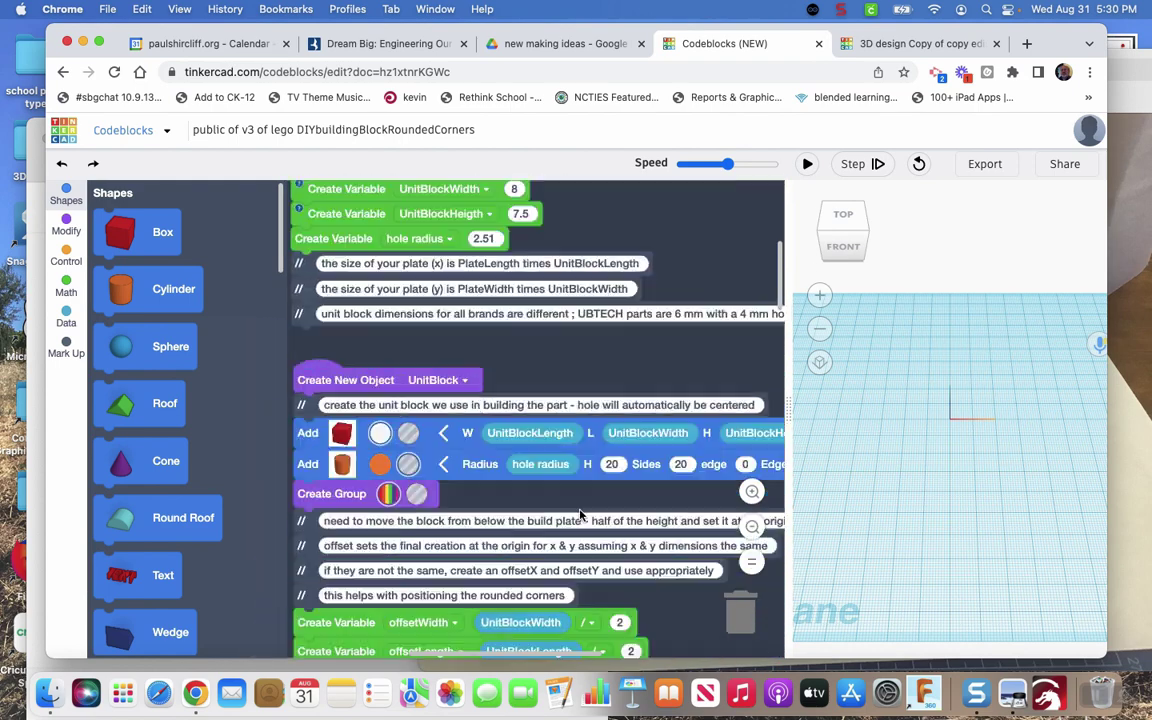
click(806, 165)
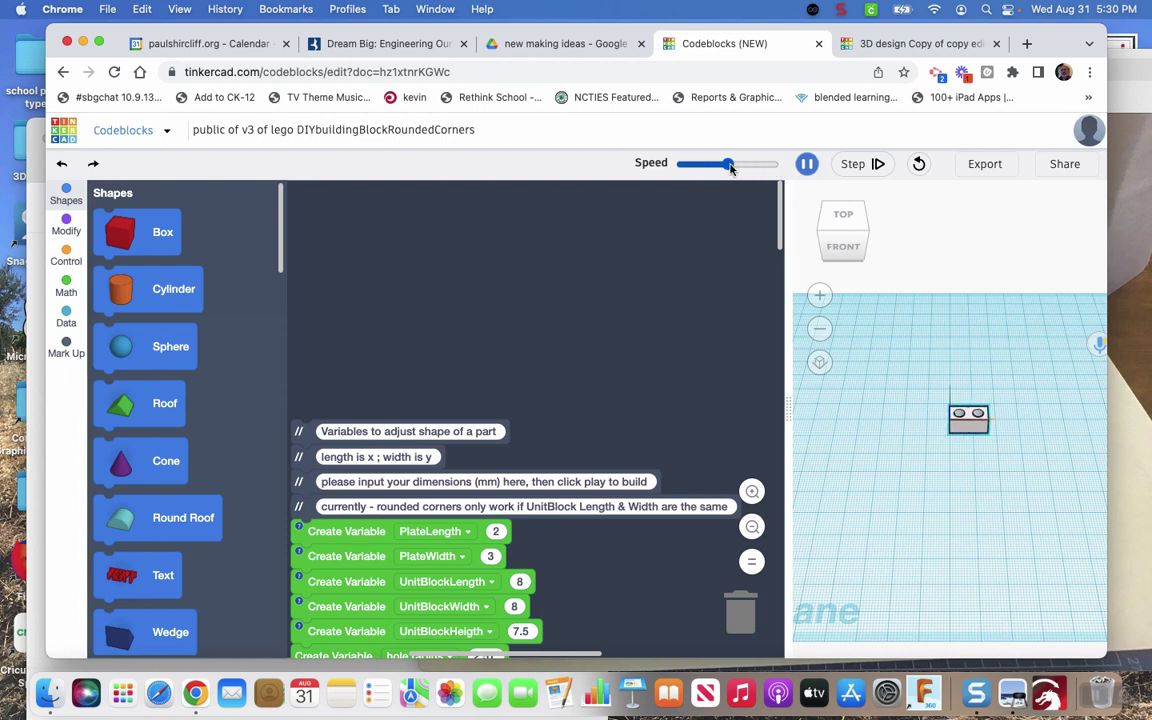
drag(731, 168, 769, 172)
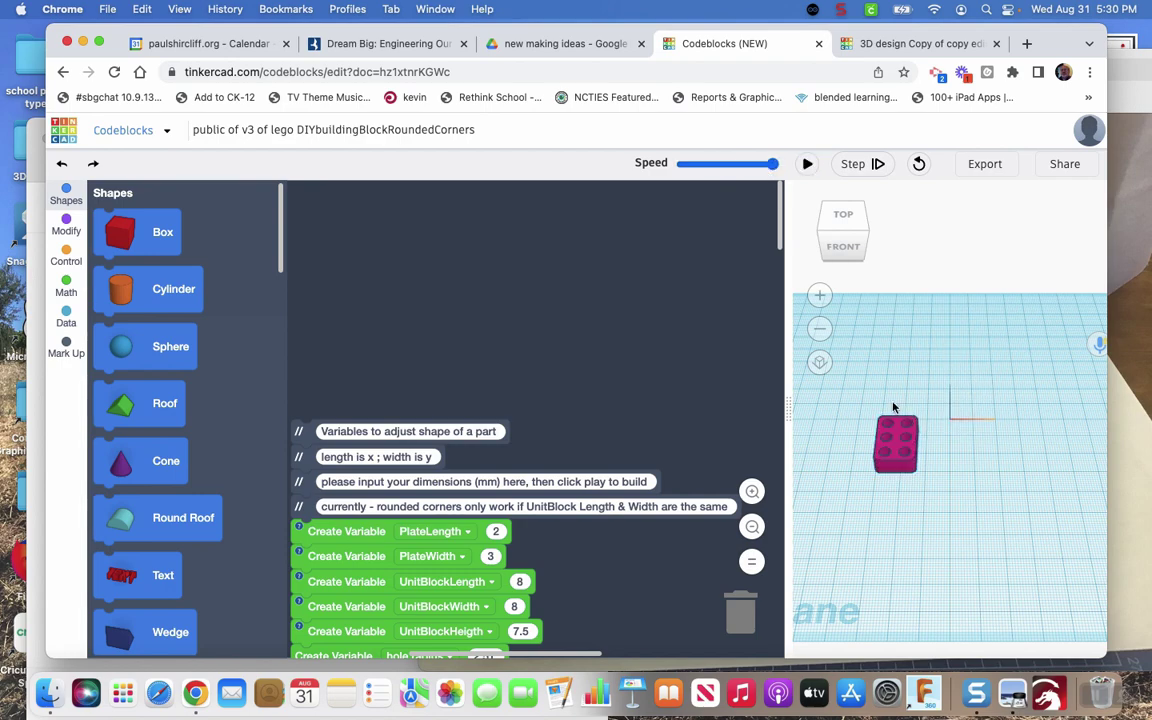
Step: Preview exporting the built block as a reusable shape and leave the Create Shape form without saving
scroll(658, 413, down, 4)
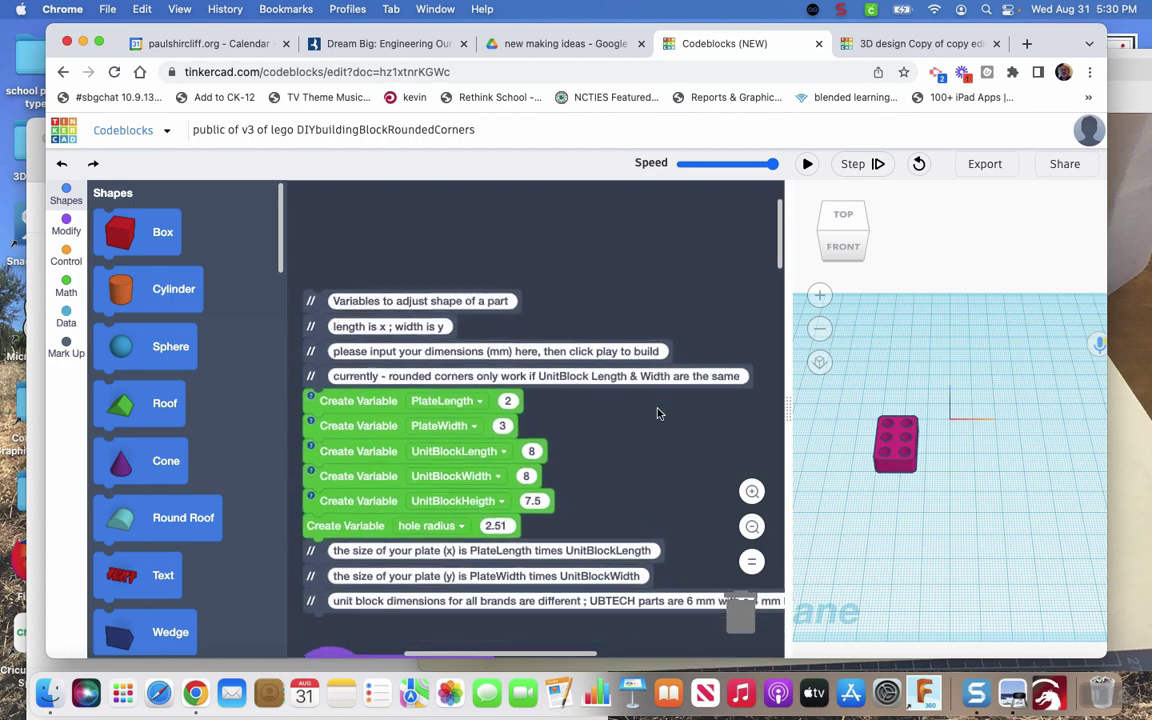
scroll(658, 413, down, 2)
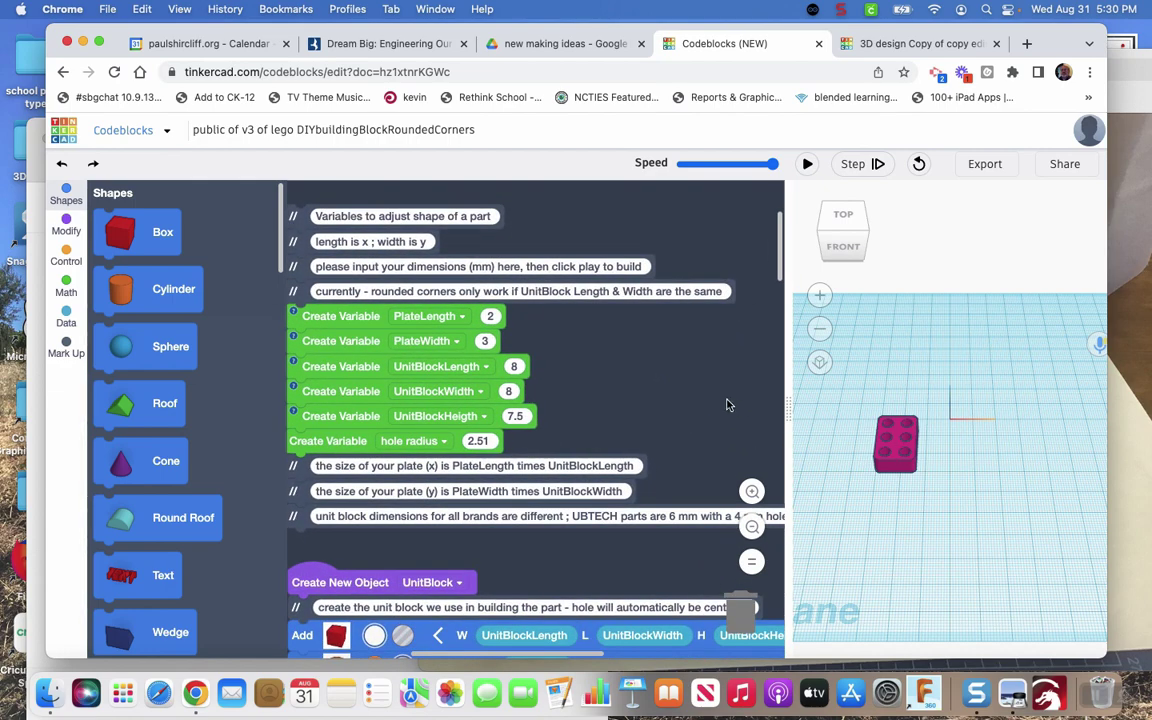
click(968, 166)
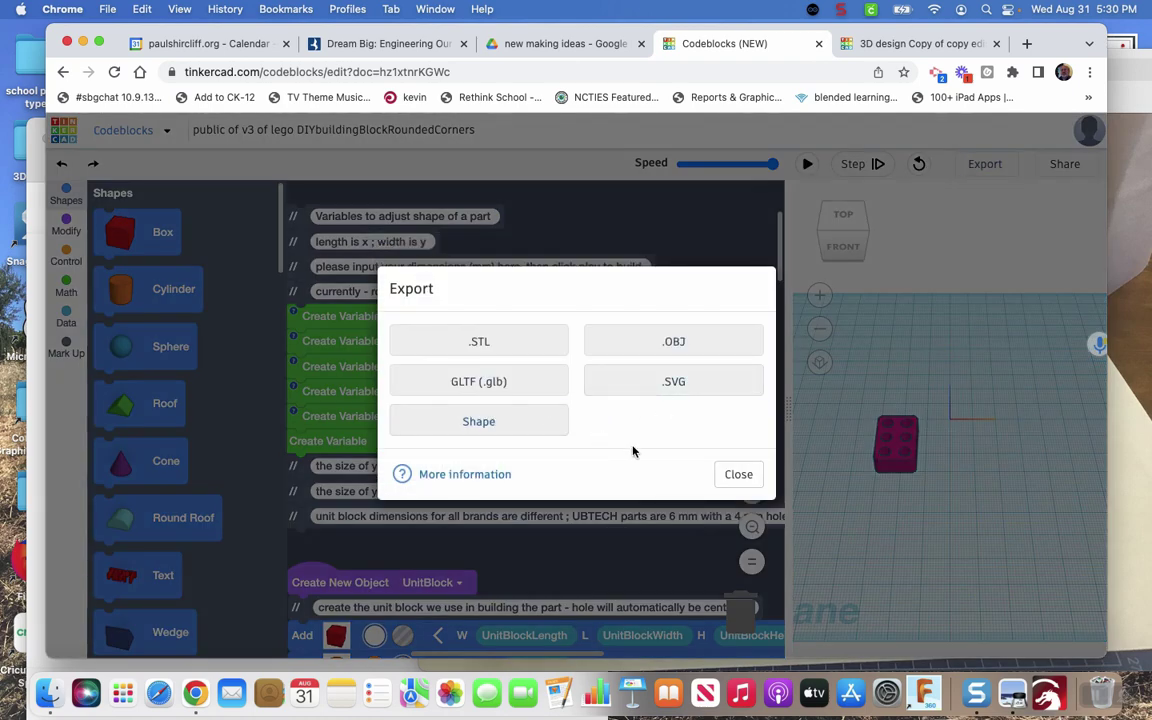
click(474, 420)
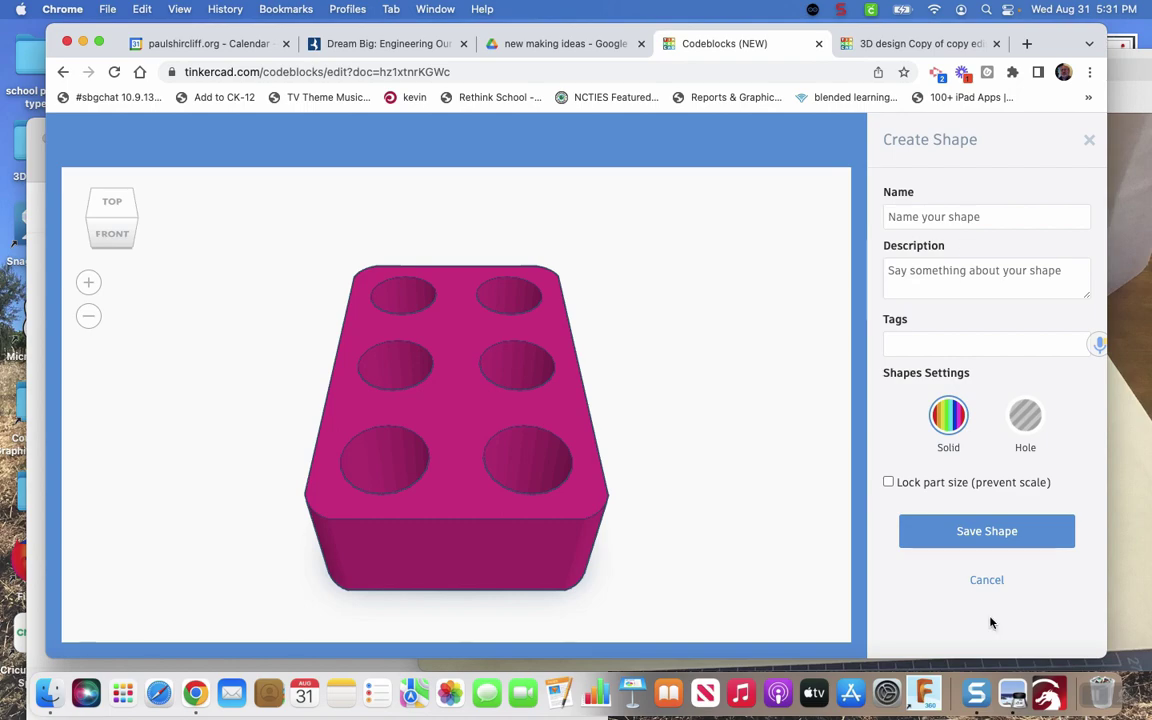
click(984, 580)
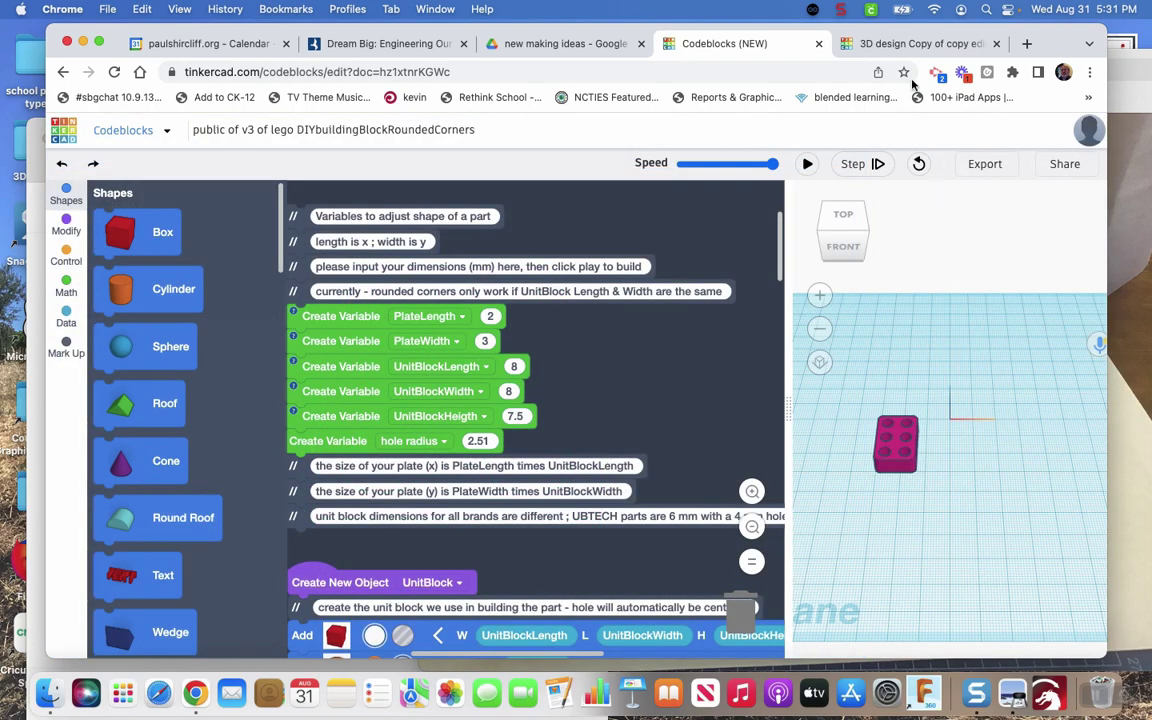
Step: Switch to the 3D design of the Edison front block, view the Your Creations shapes, and return to Basic Shapes
click(870, 43)
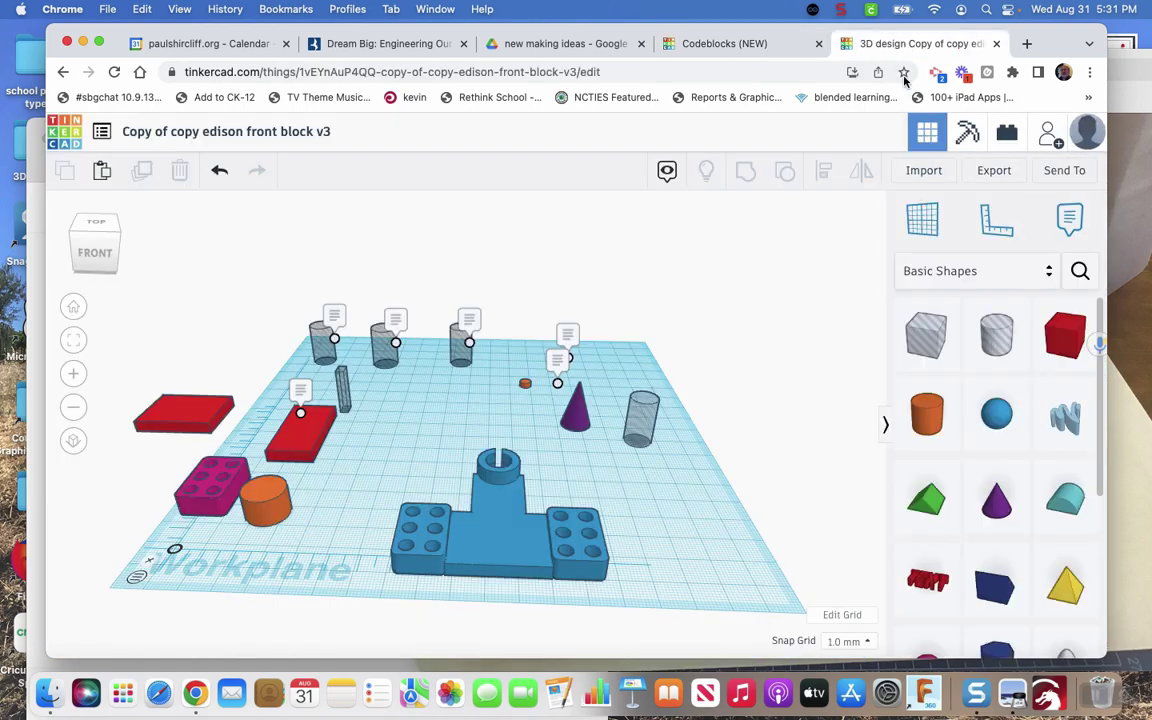
click(941, 271)
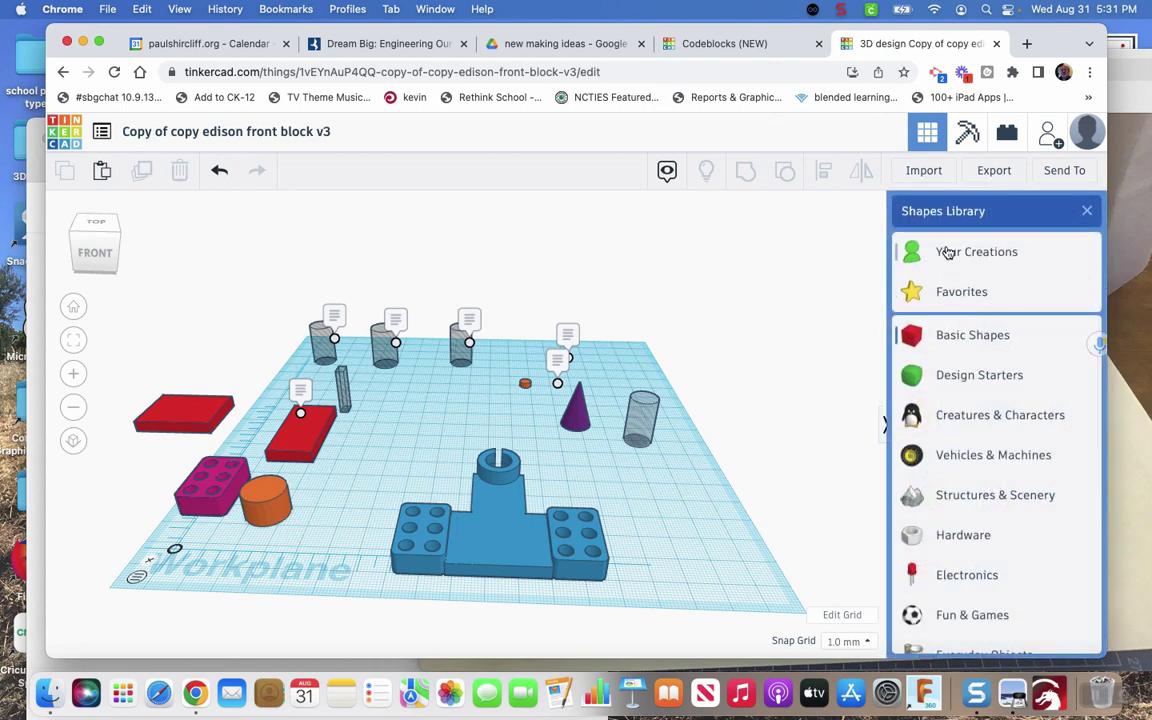
click(948, 253)
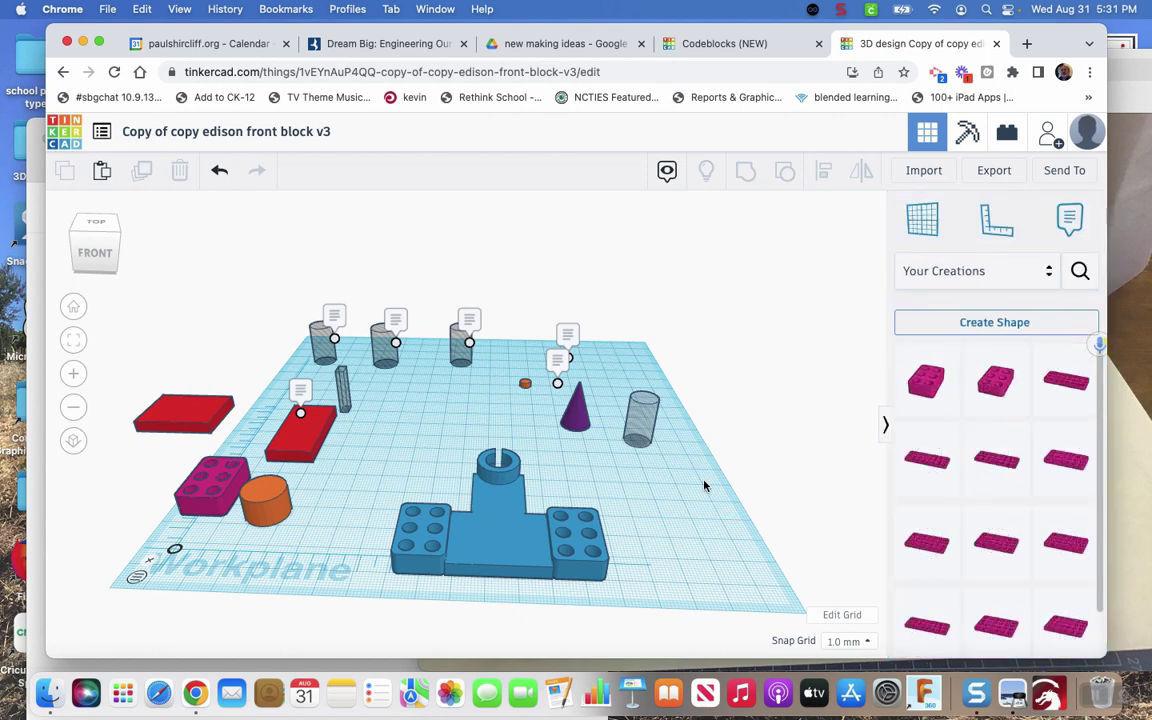
click(955, 270)
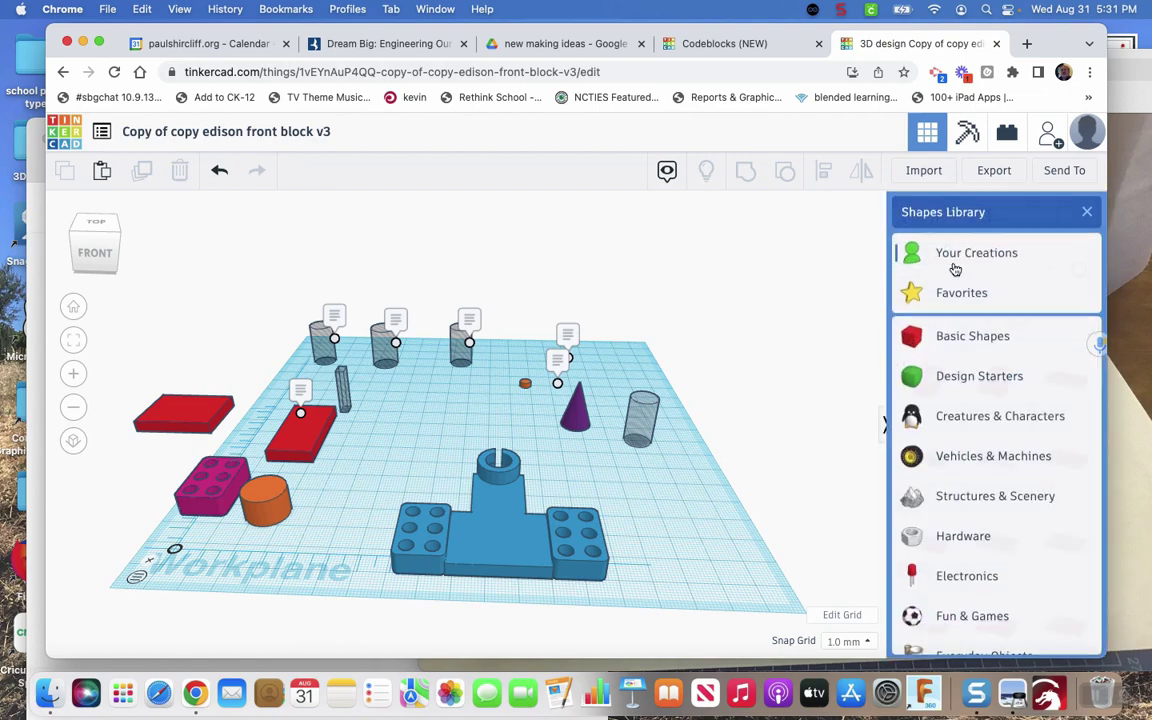
click(944, 334)
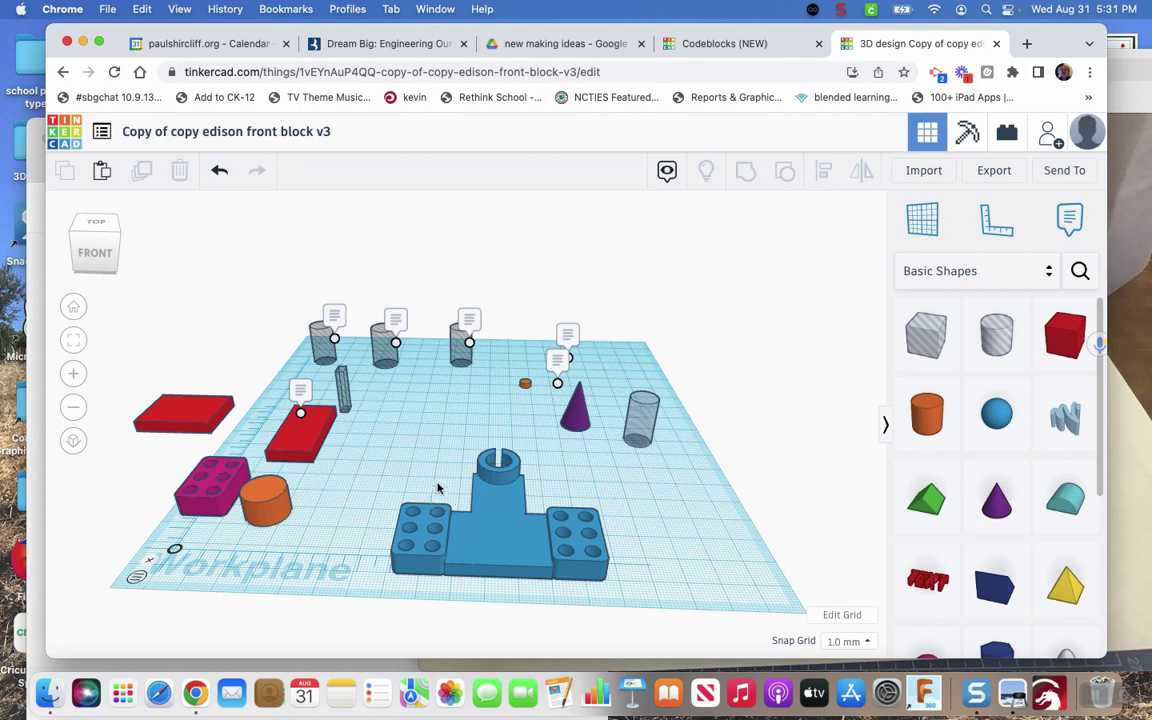
Step: Inspect the dimensions of the blue front block, the magenta brick and the small orange cylinder
click(410, 543)
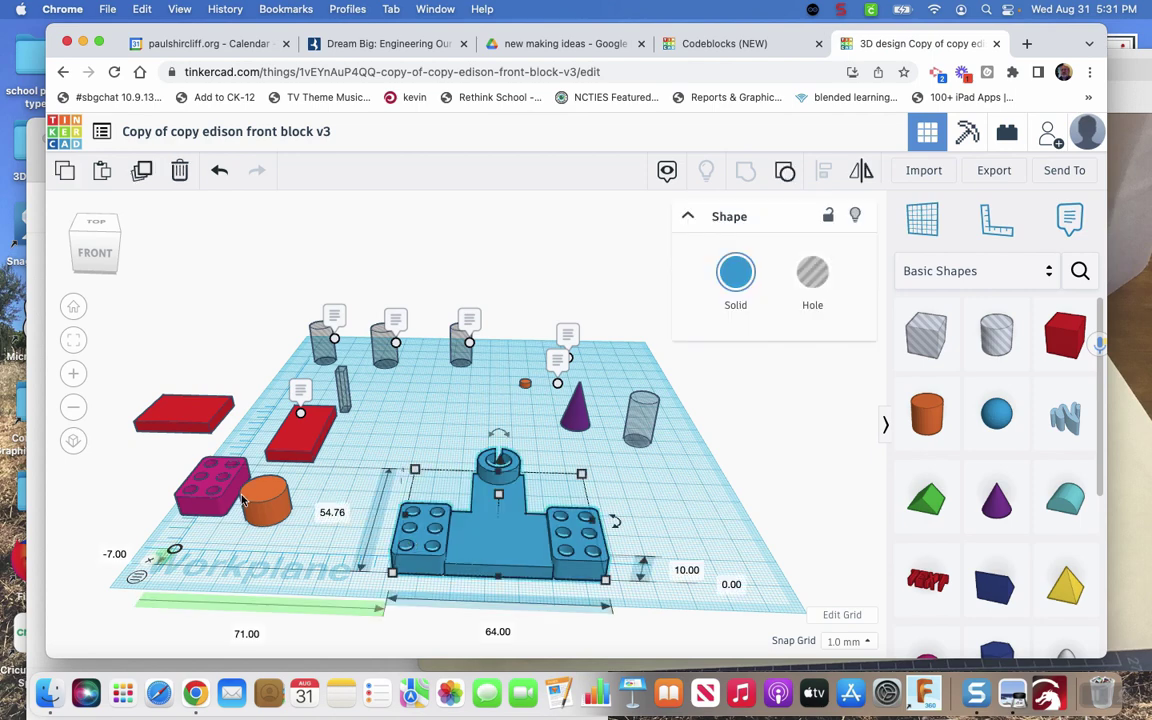
click(200, 488)
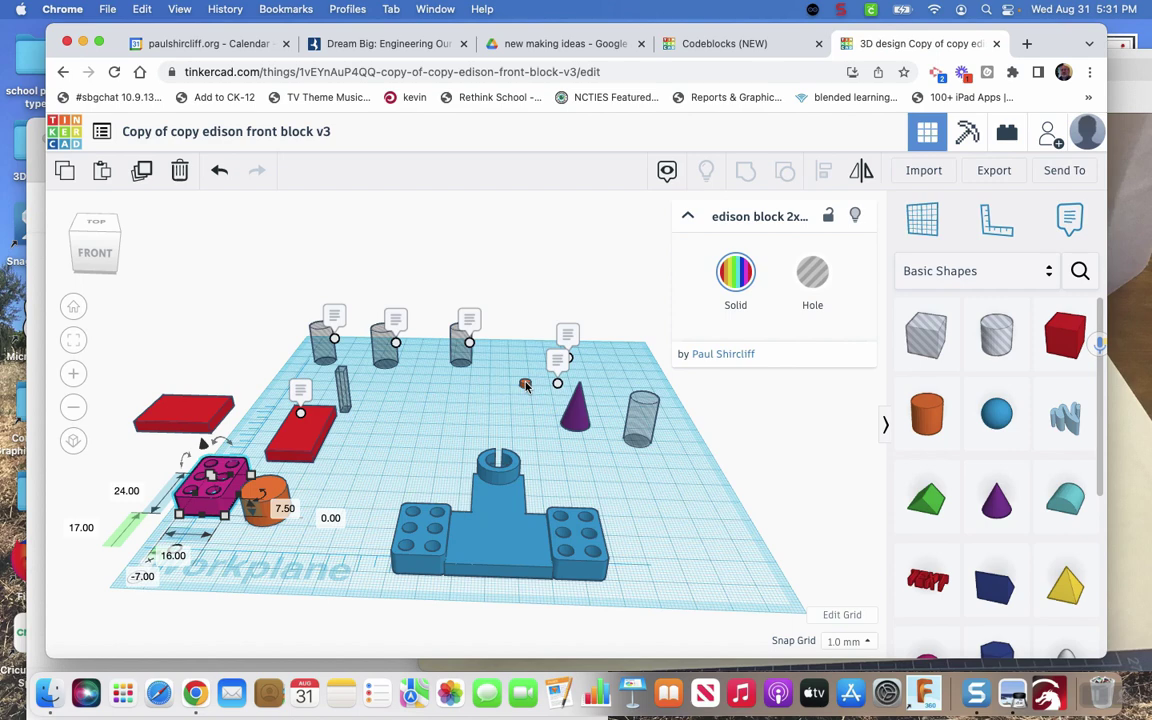
click(525, 385)
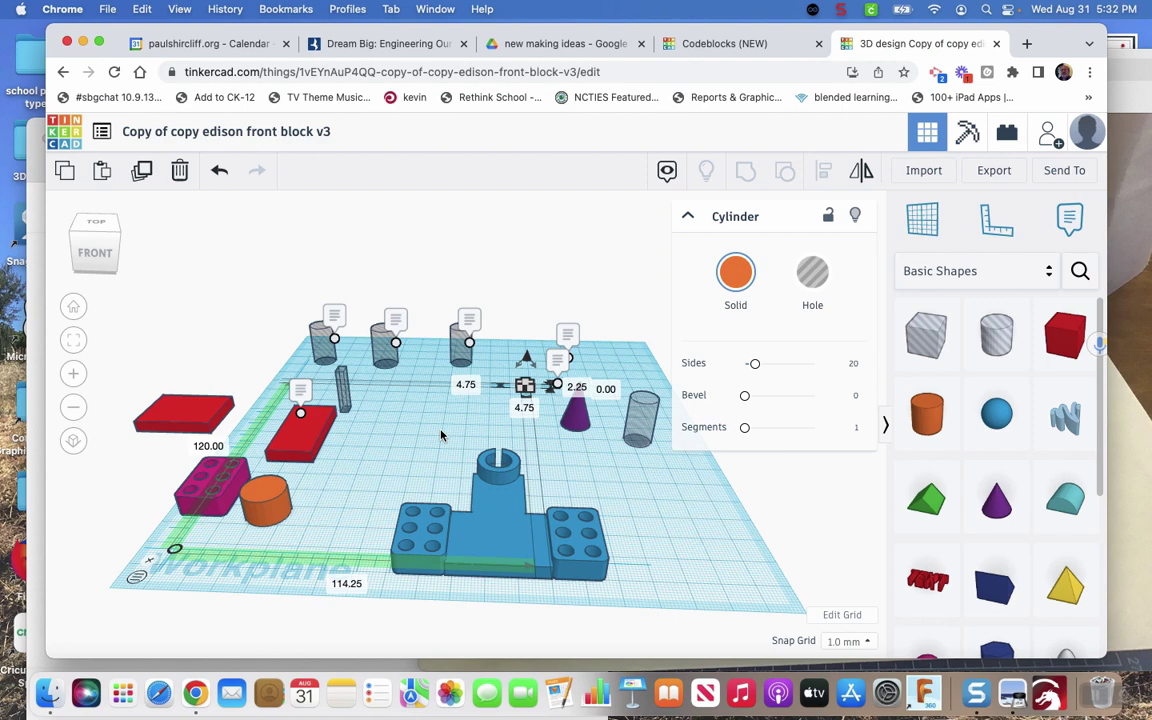
click(462, 433)
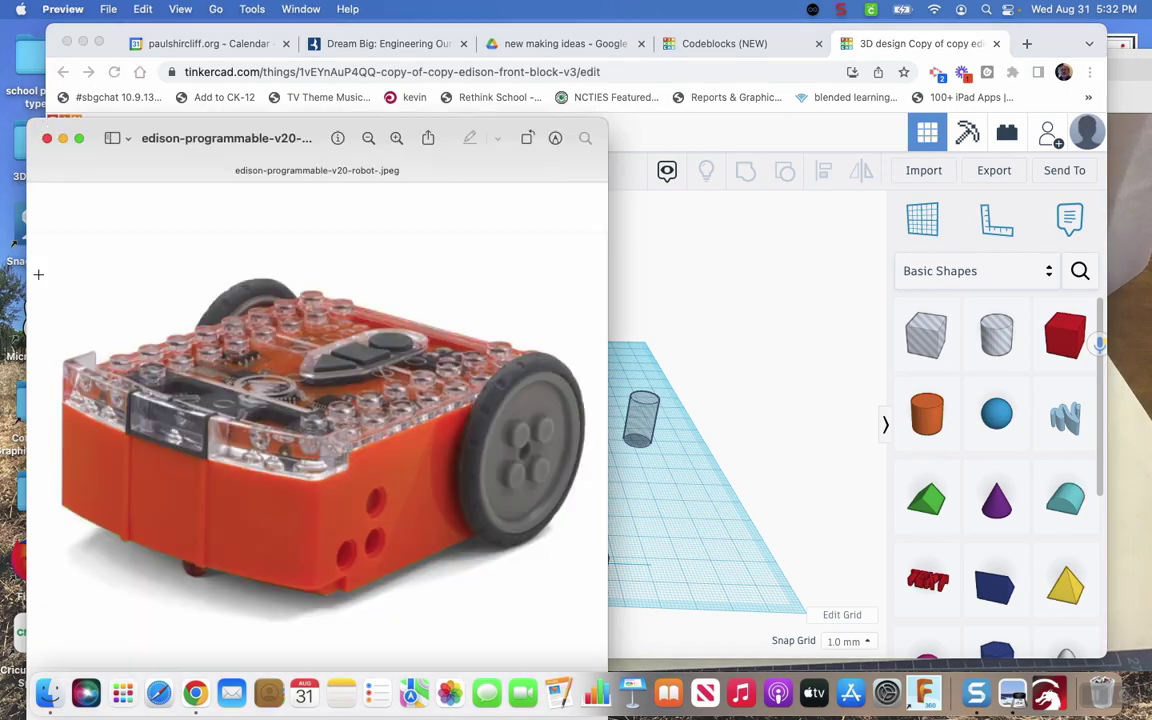
Step: Switch to Preview to examine the photo of the robot holding a marker, comparing it with the Tinkercad design
double_click(35, 249)
click(1128, 69)
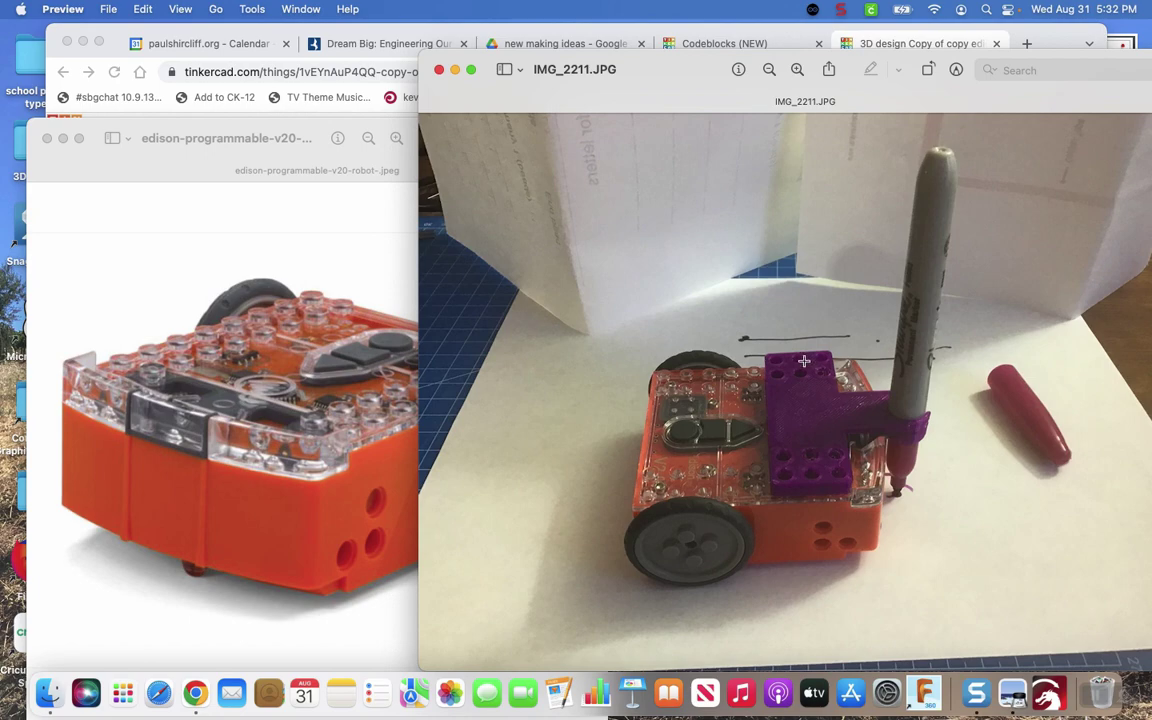
click(880, 43)
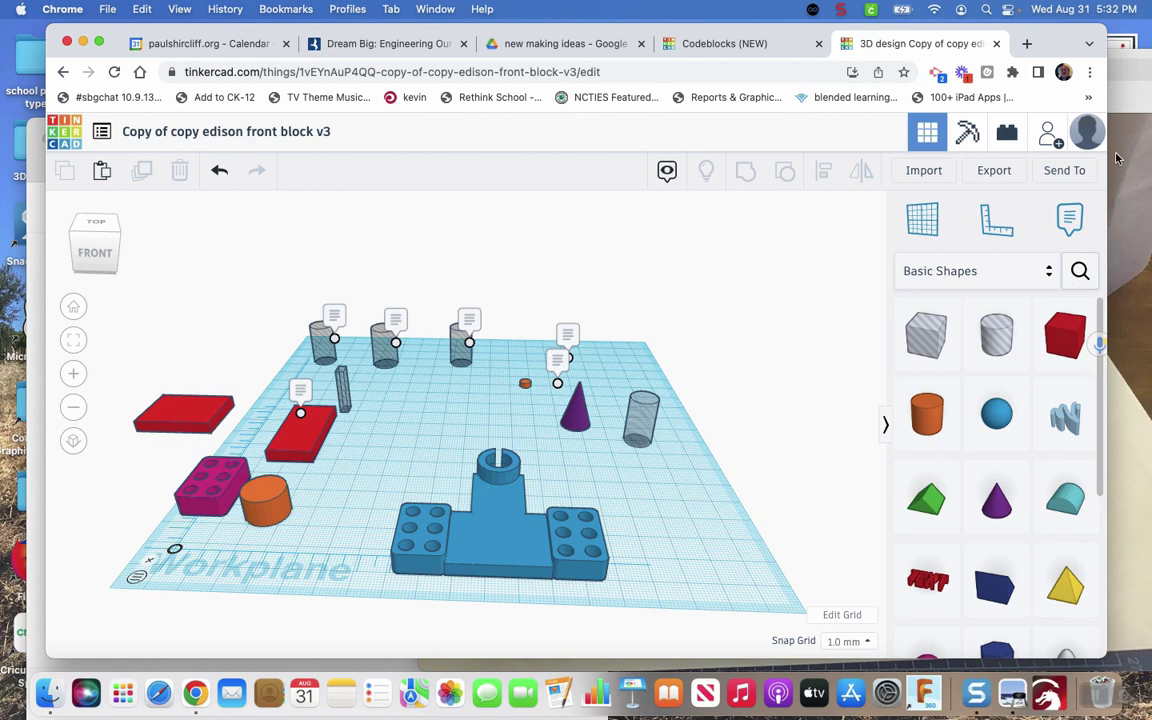
key(super+Tab)
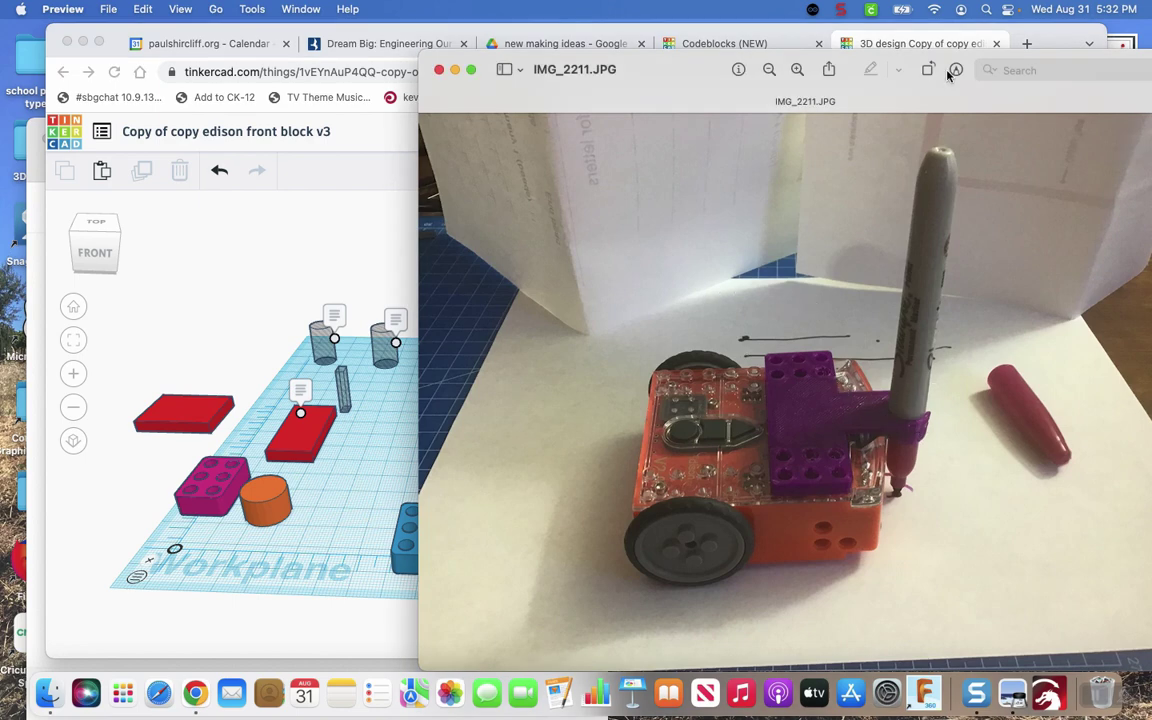
click(936, 43)
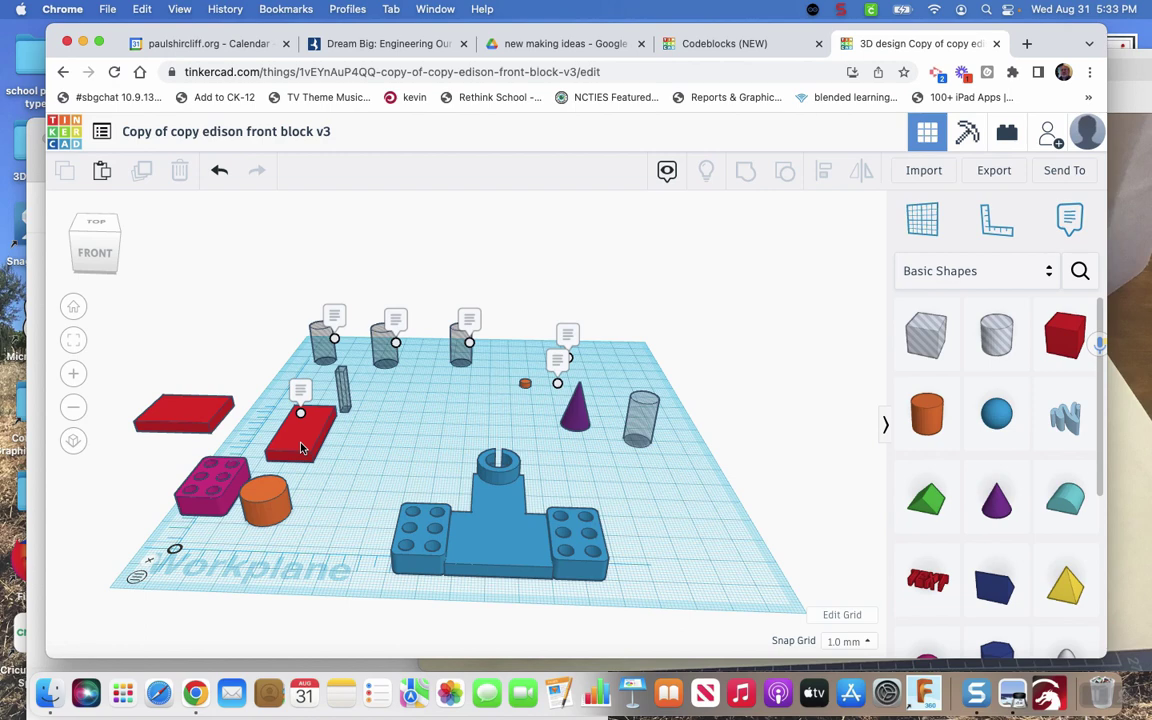
Step: Inspect the dimensions of the two red boxes that serve as connecting plates
click(199, 422)
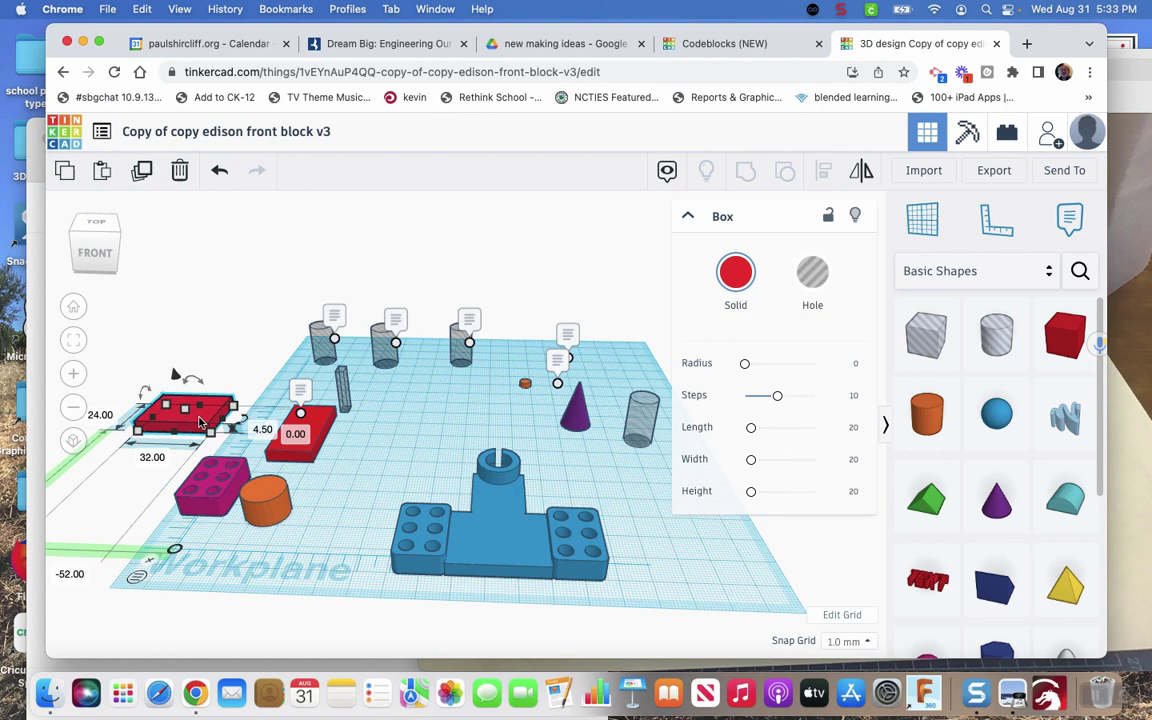
click(322, 440)
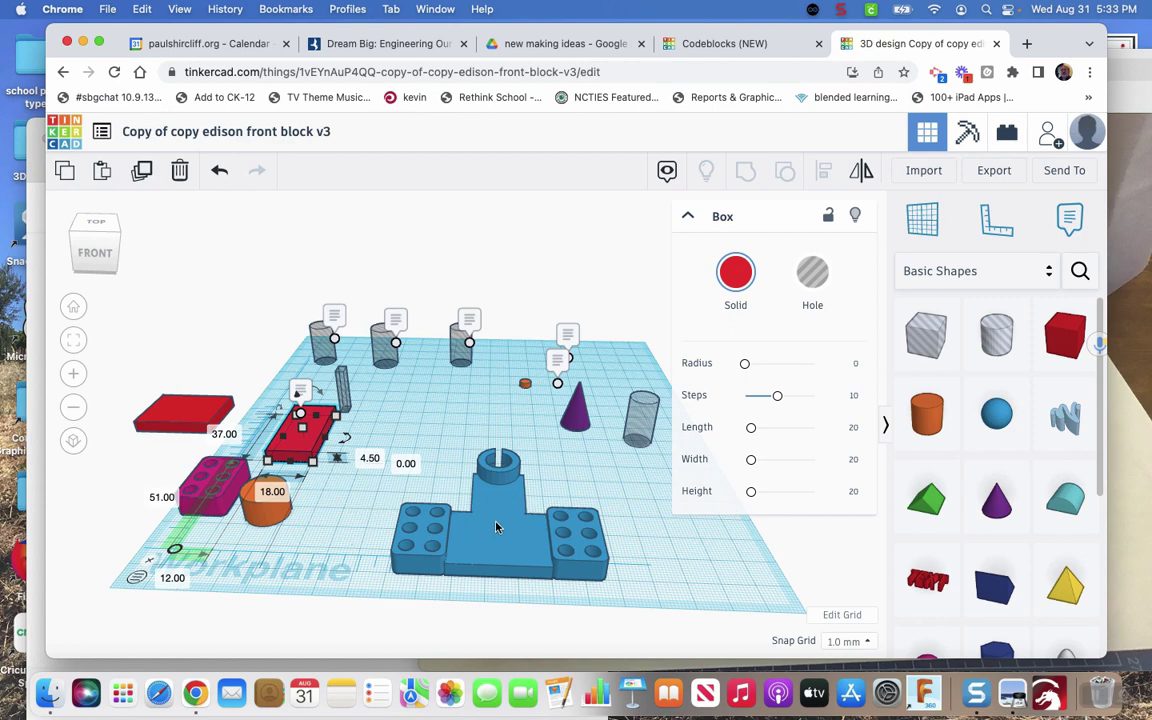
click(428, 418)
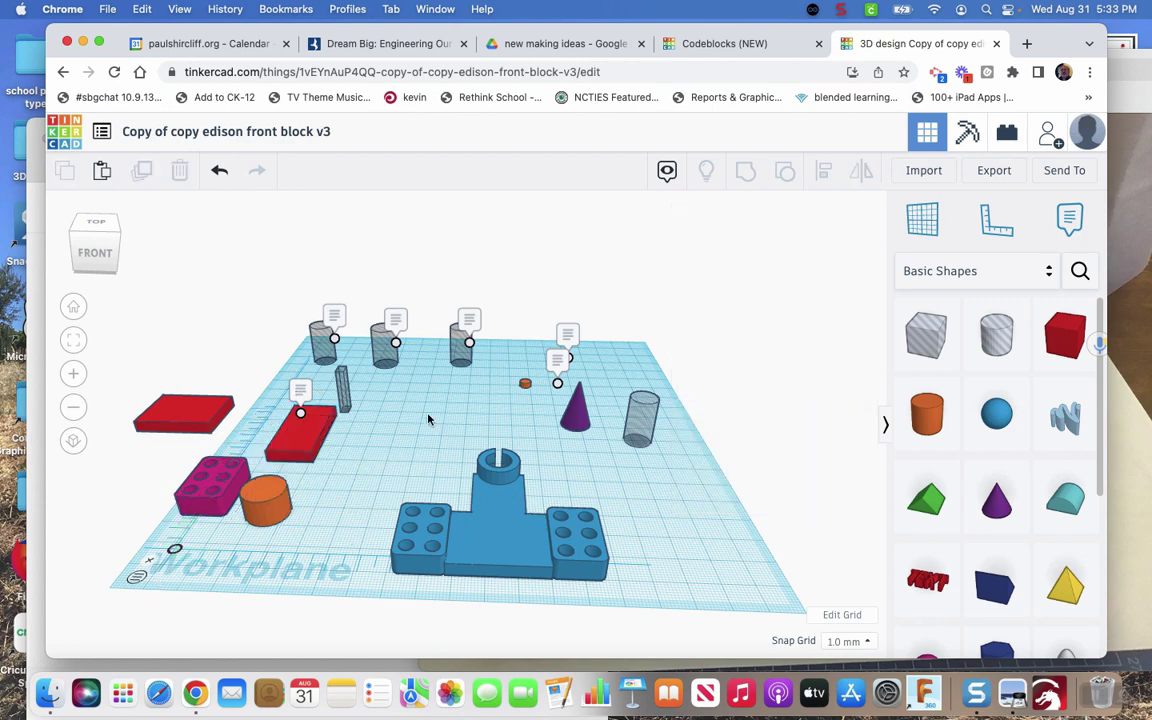
Step: Inspect the middle hole cylinder's dimensions, open the note on the neighbouring cylinder, and check the purple cone's dimensions
click(389, 362)
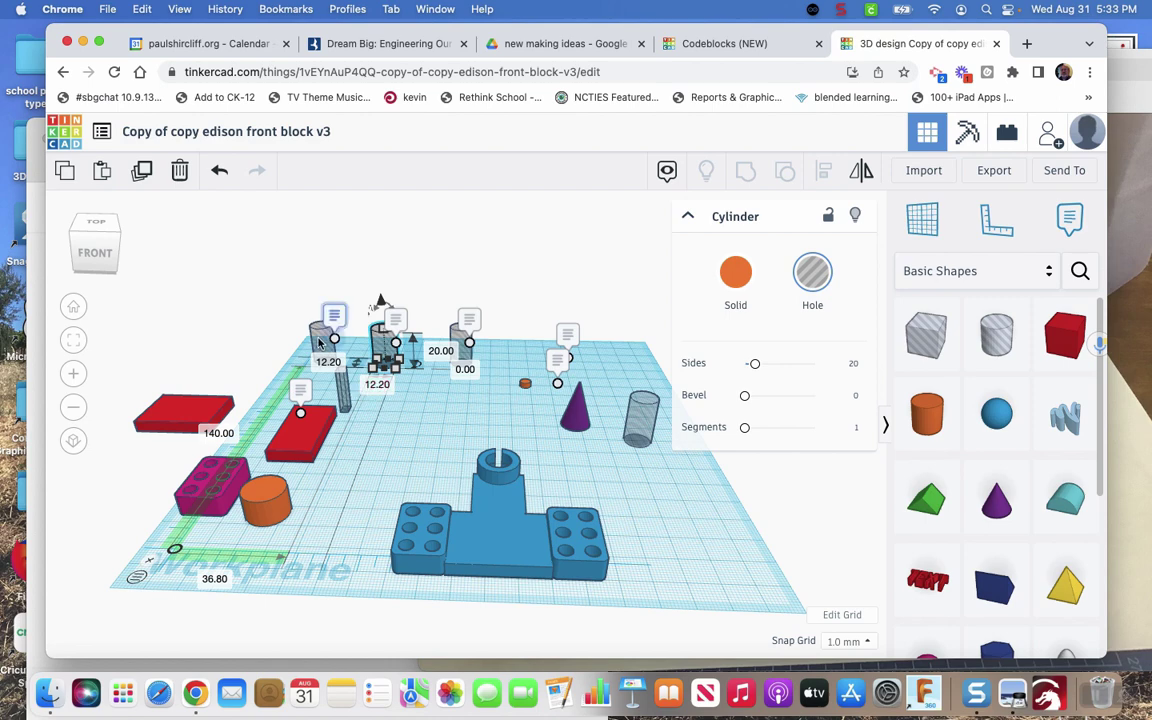
drag(386, 352, 322, 358)
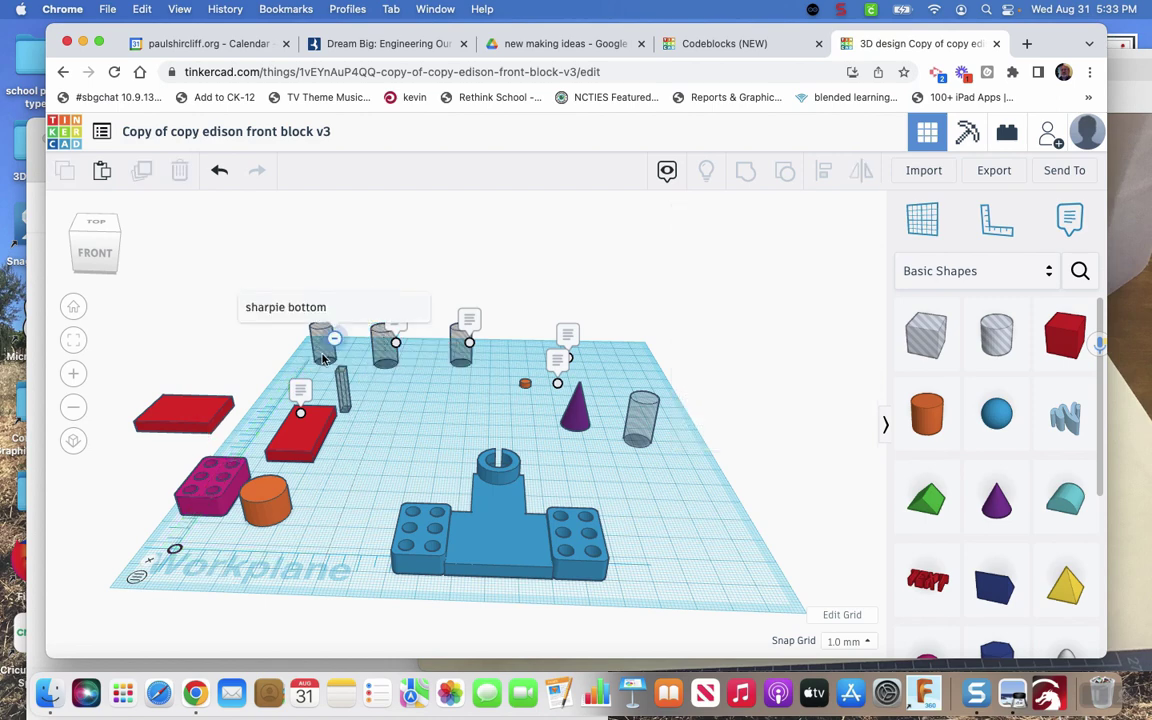
click(408, 436)
click(574, 418)
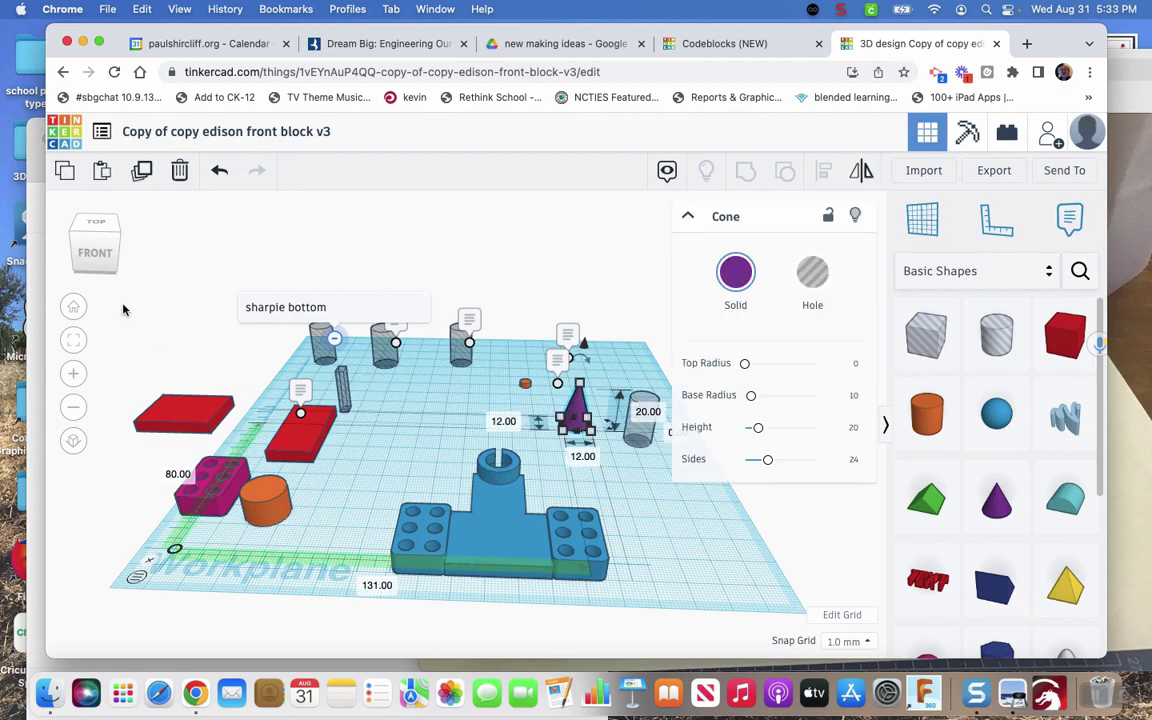
Step: View the marker ring of the blue block from its right side and compare it with the robot photo in Preview
mouse_move(95, 245)
mouse_down()
mouse_move(78, 236)
mouse_move(82, 262)
mouse_up()
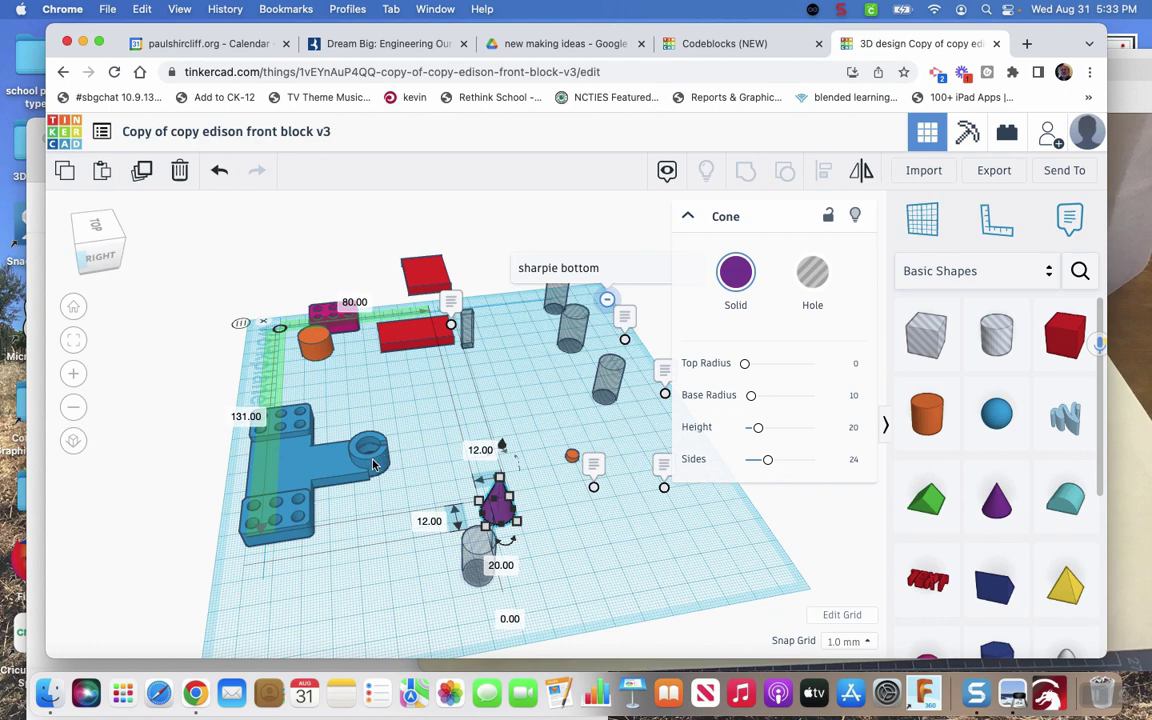
key(super+Tab)
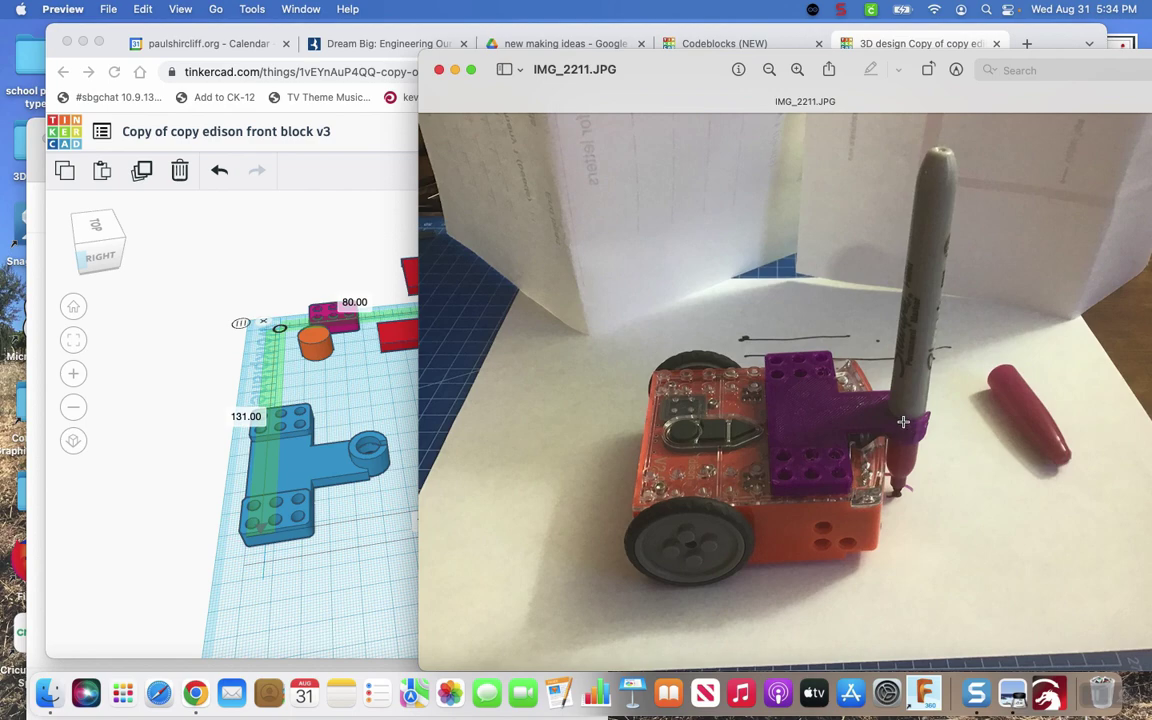
click(183, 336)
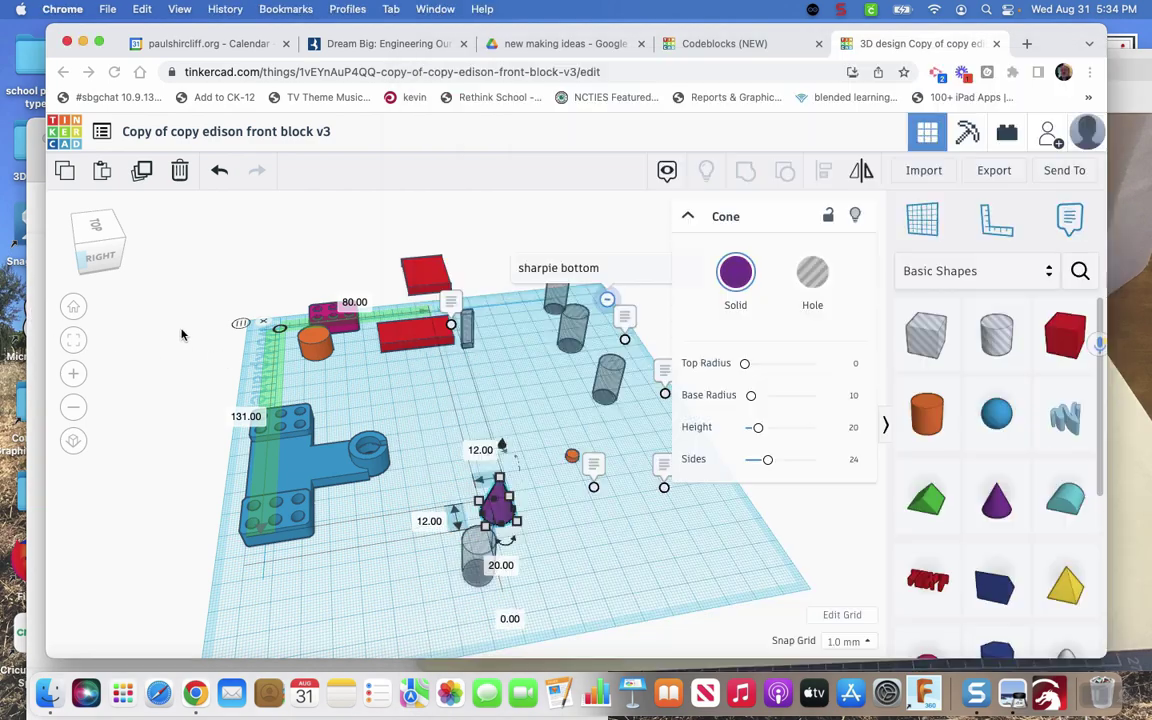
Step: Examine the slot in the marker ring and inspect the dimensions of the hole cylinder beside the "sharpie bottom" one
click(121, 240)
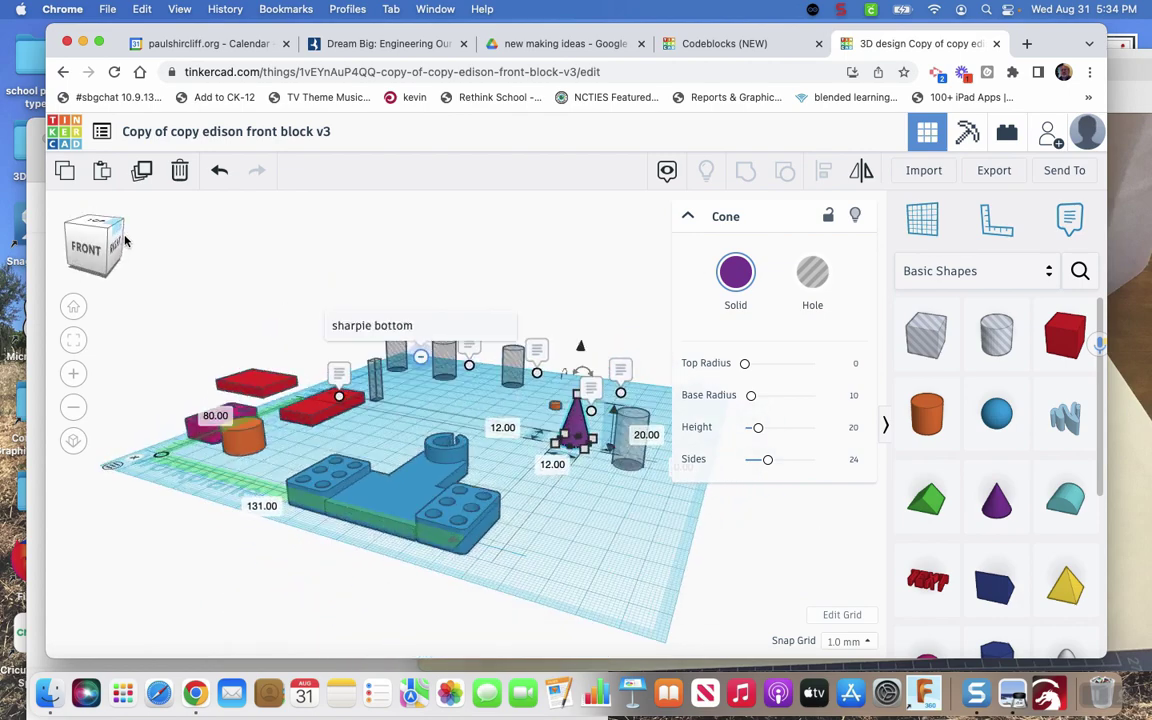
click(123, 239)
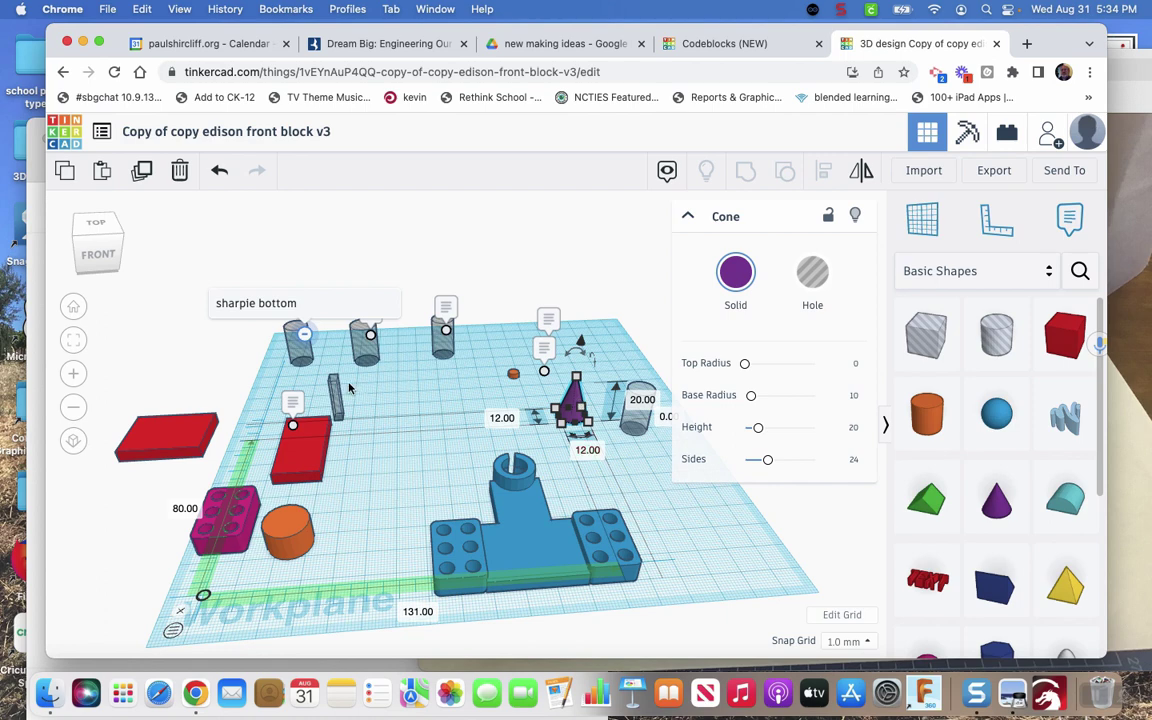
click(360, 350)
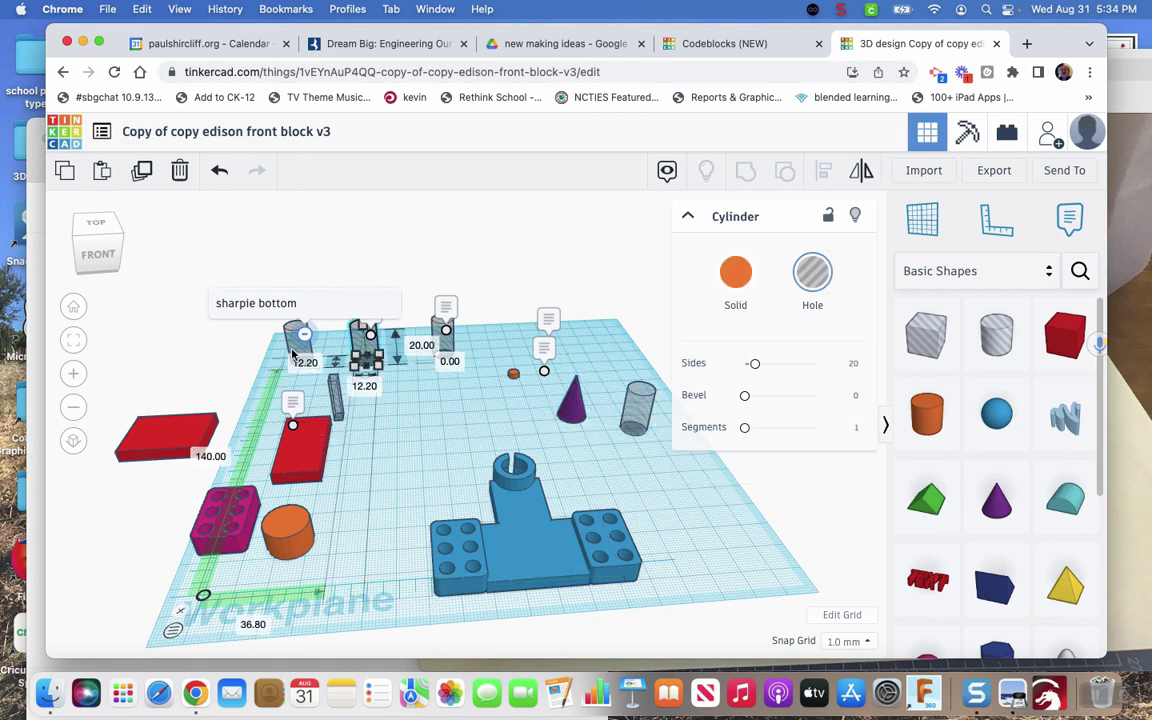
Step: Inspect the dimensions of the "sharpie bottom" hole cylinder, the purple cone and the hole cylinder beside the cone
drag(352, 365, 290, 362)
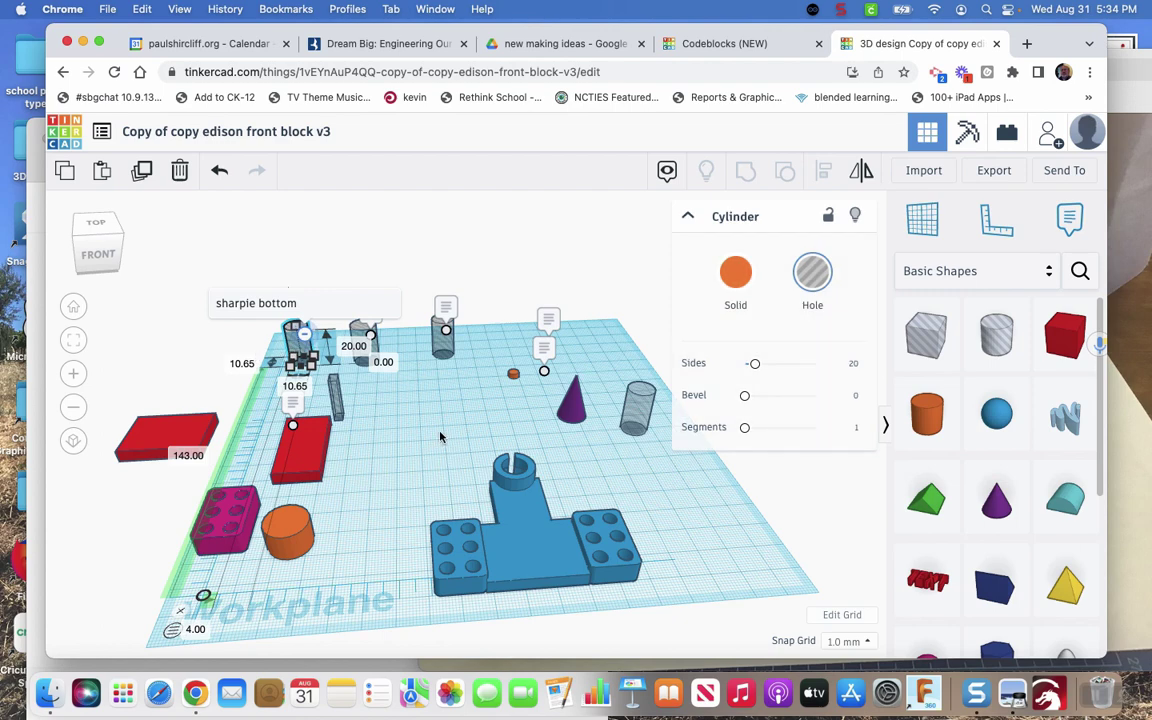
click(591, 453)
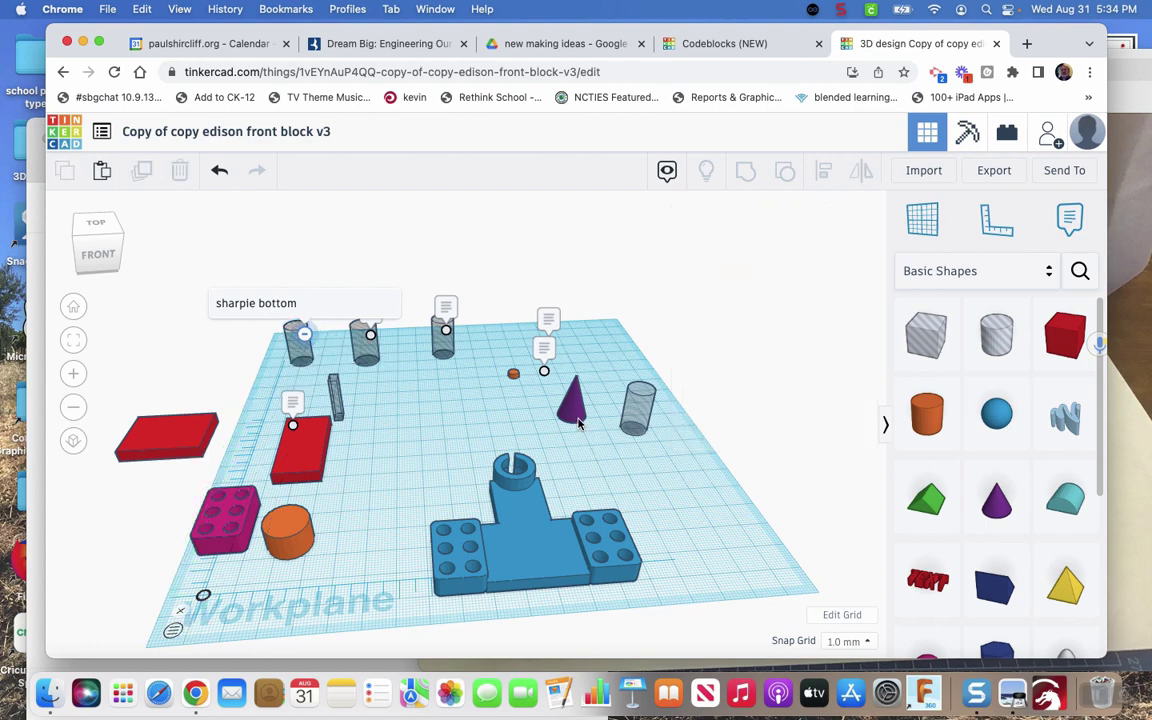
click(577, 410)
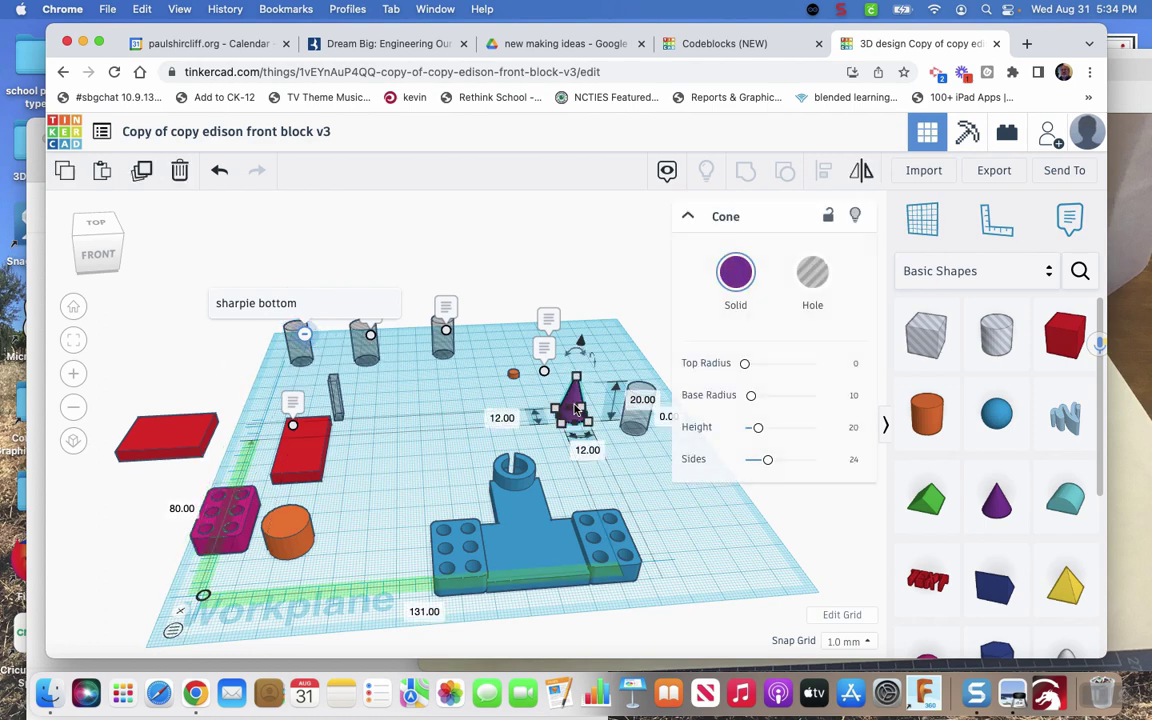
click(638, 477)
click(638, 410)
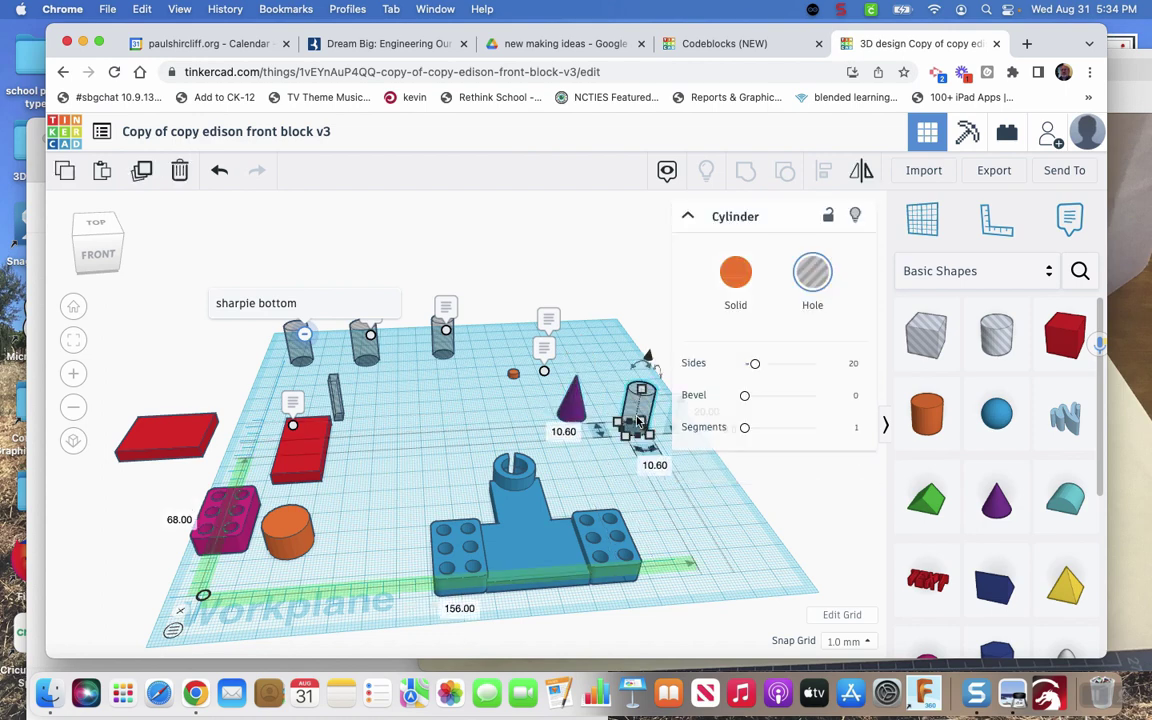
click(685, 502)
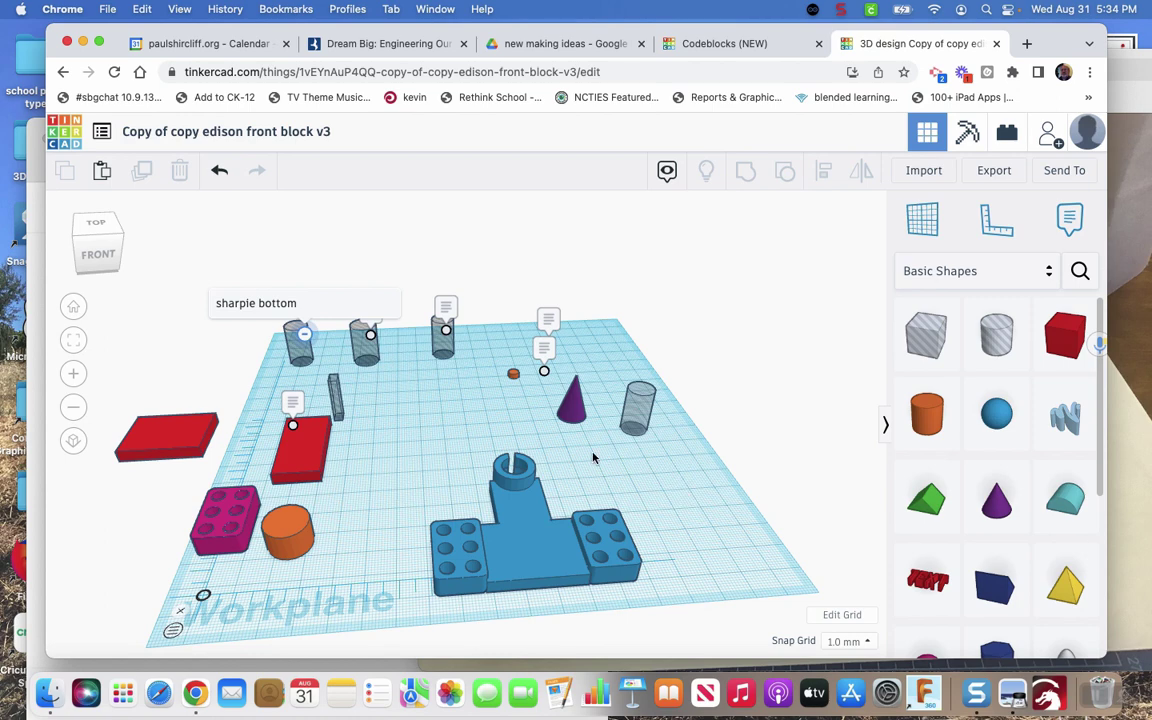
click(570, 405)
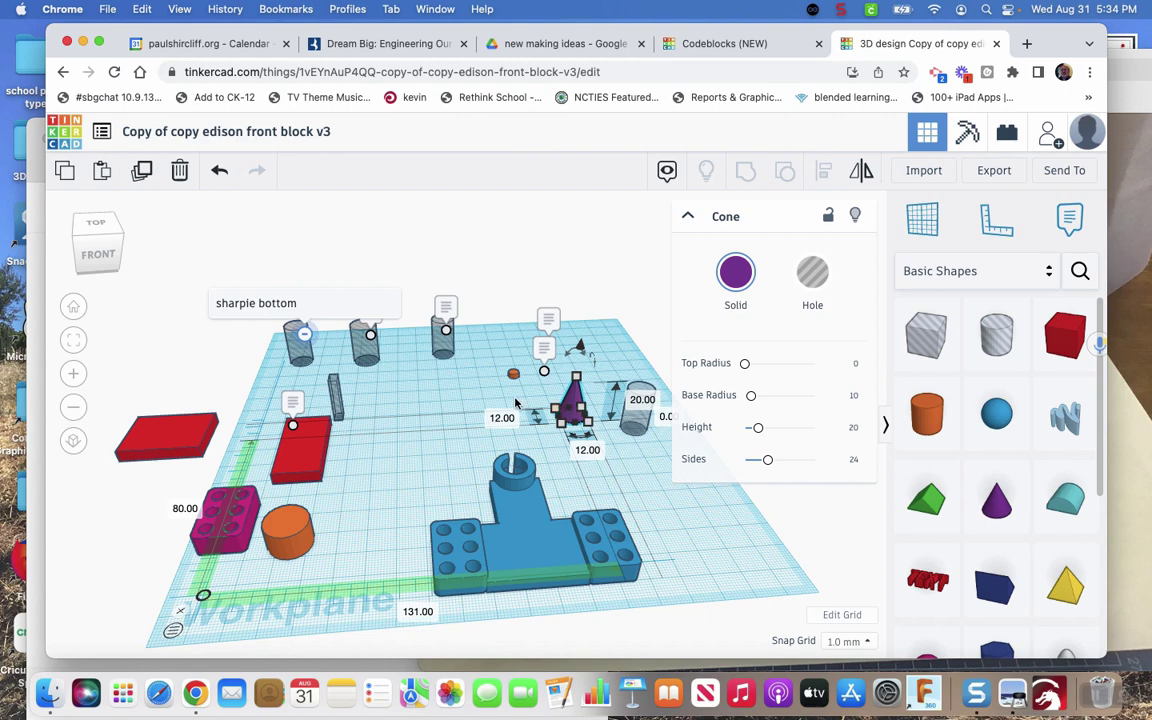
click(668, 507)
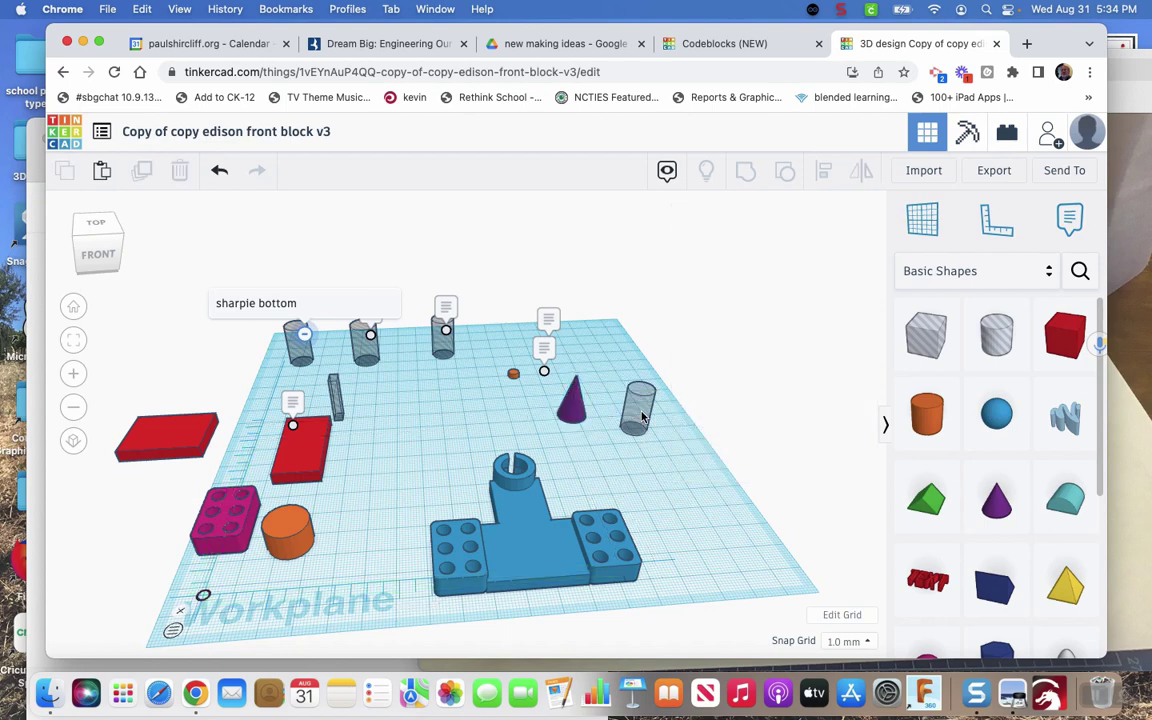
Step: Move the hole cylinder beside the purple cone onto the cone and align both shapes on their centres
drag(643, 418, 570, 405)
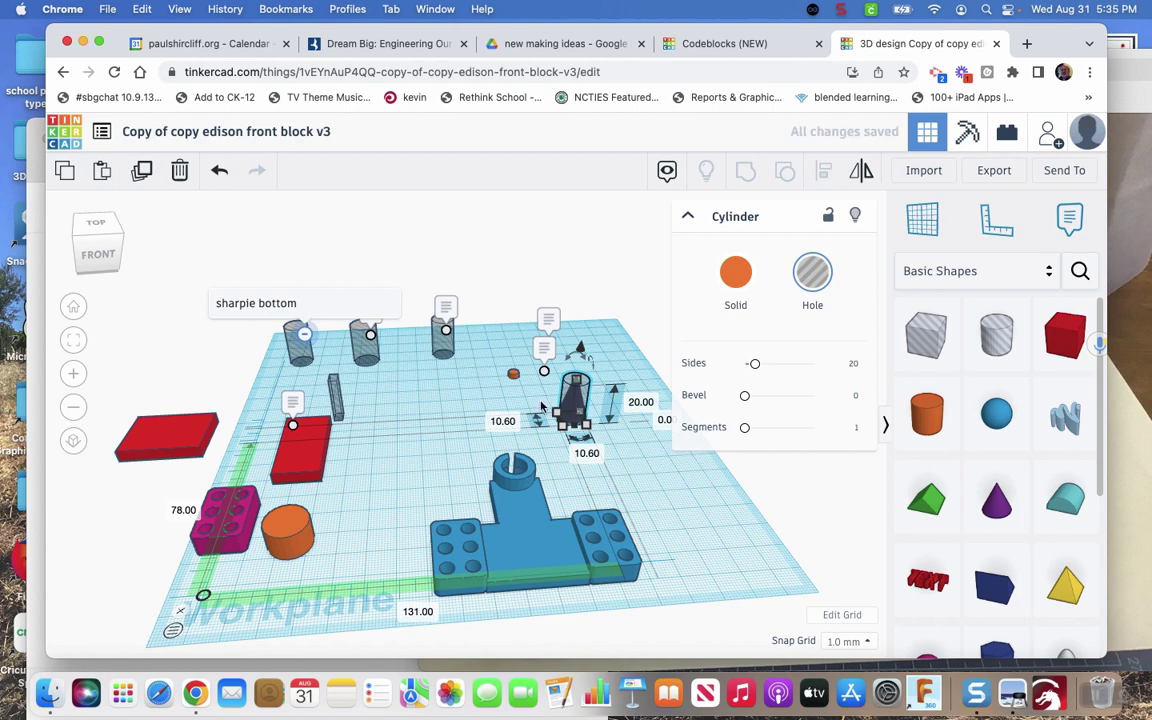
shift+click(546, 400)
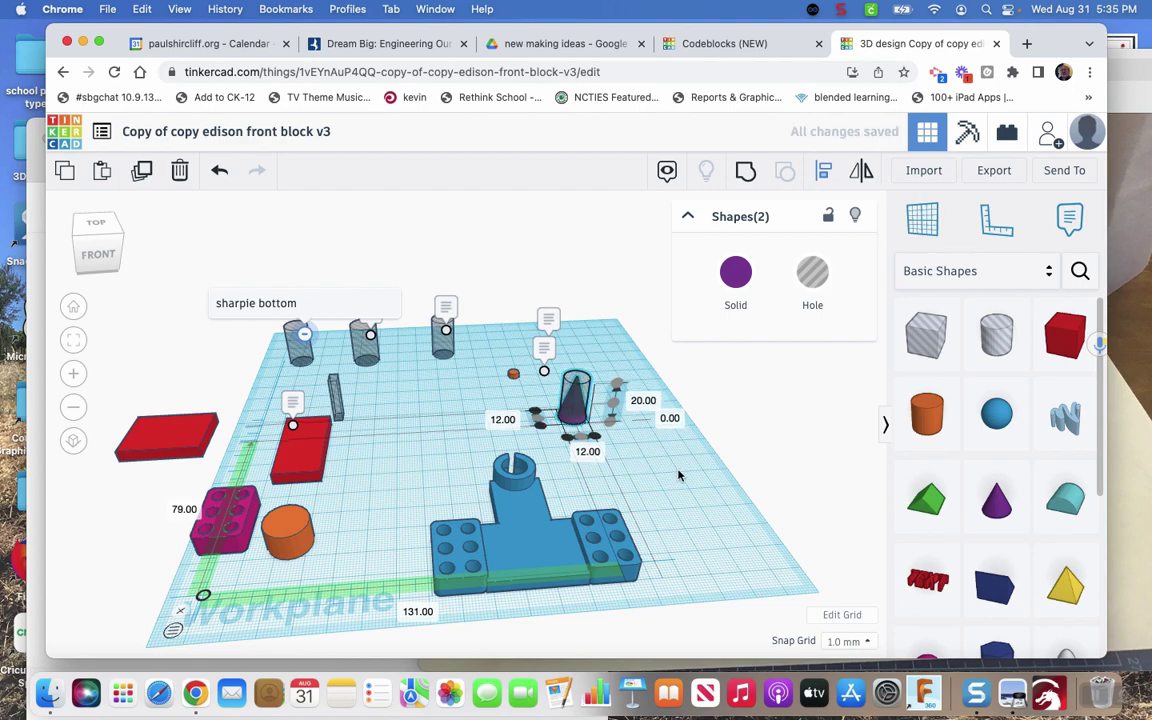
click(650, 452)
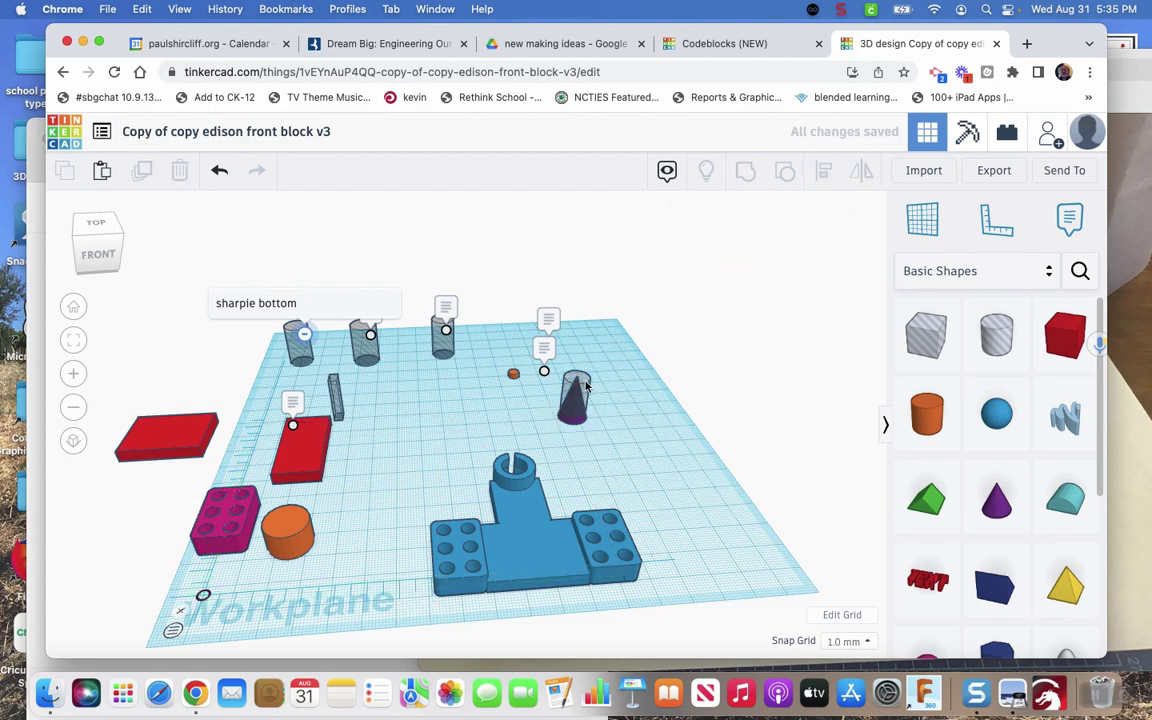
Step: Raise the hole cylinder over the purple cone to 3 mm above the workplane
drag(103, 243, 106, 262)
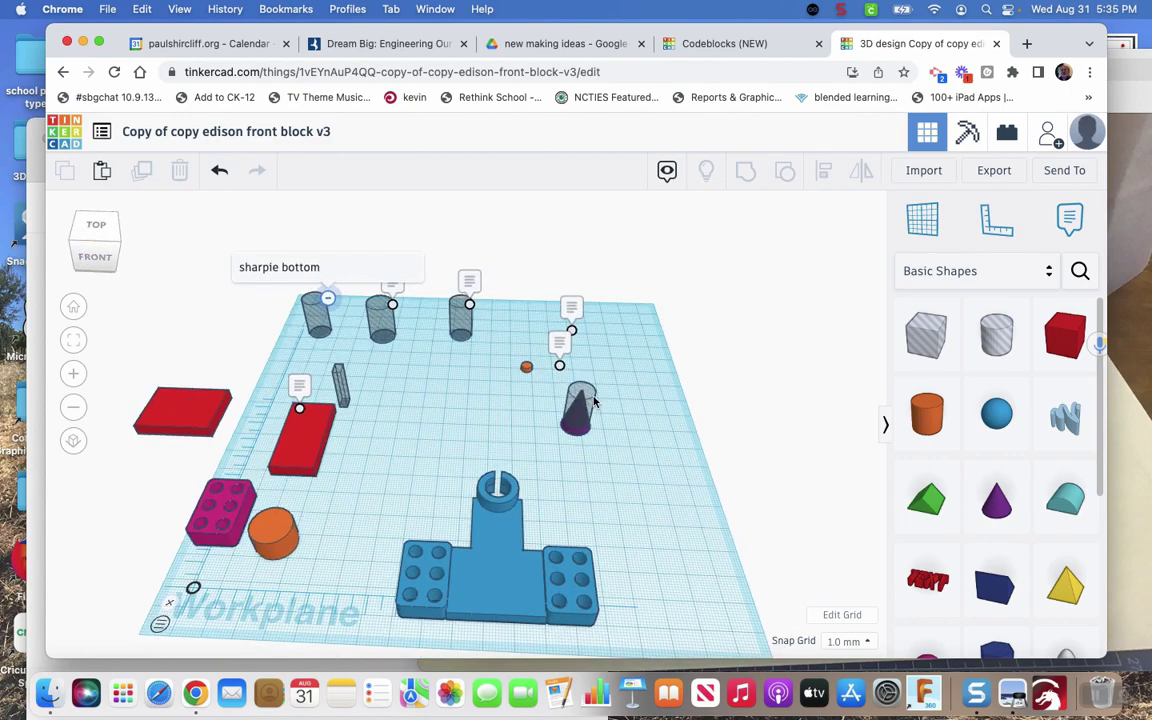
click(590, 403)
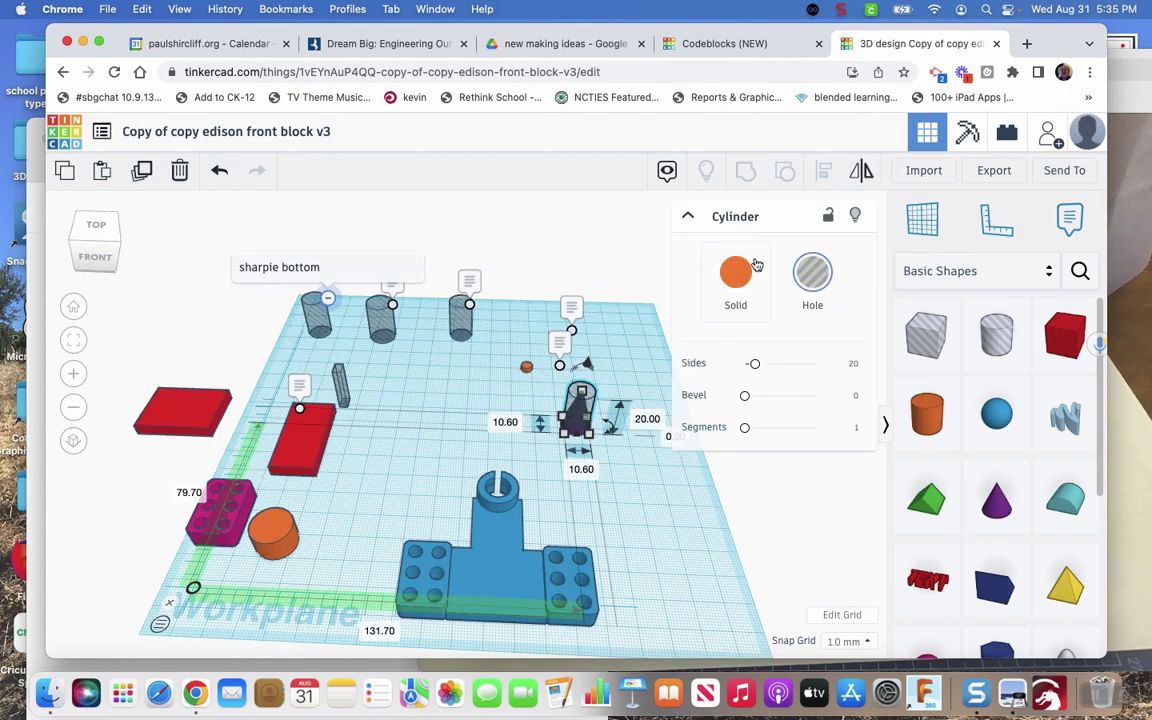
click(687, 216)
click(678, 437)
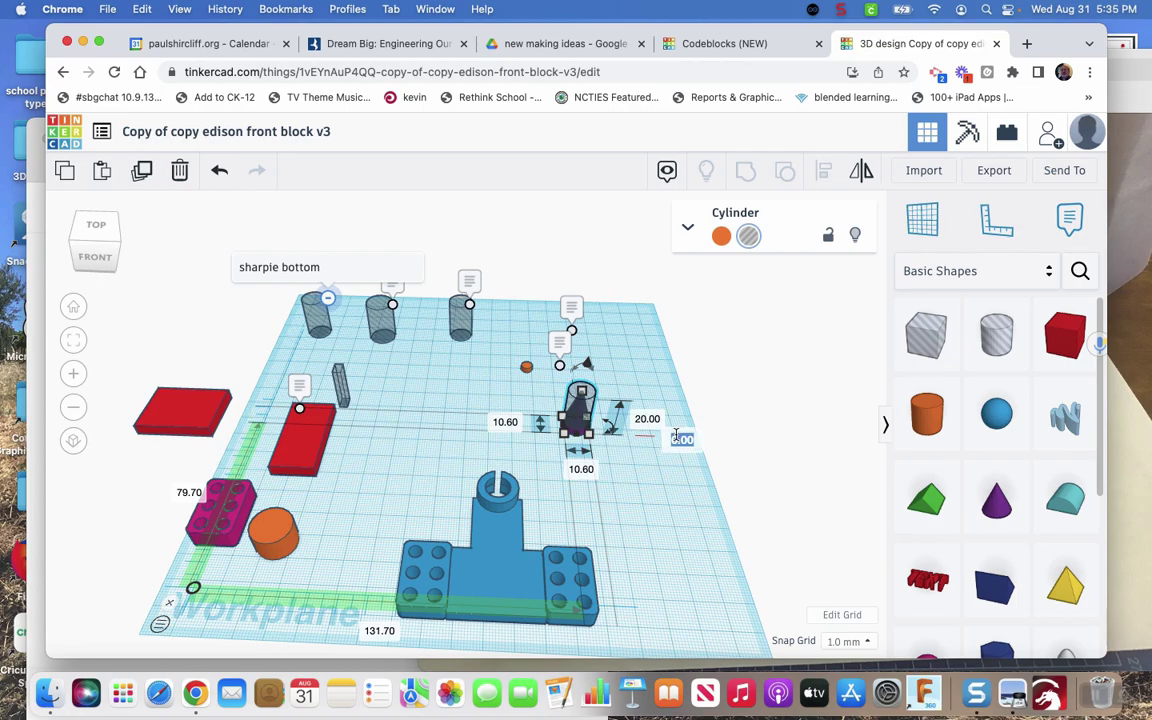
text(3)
key(Return)
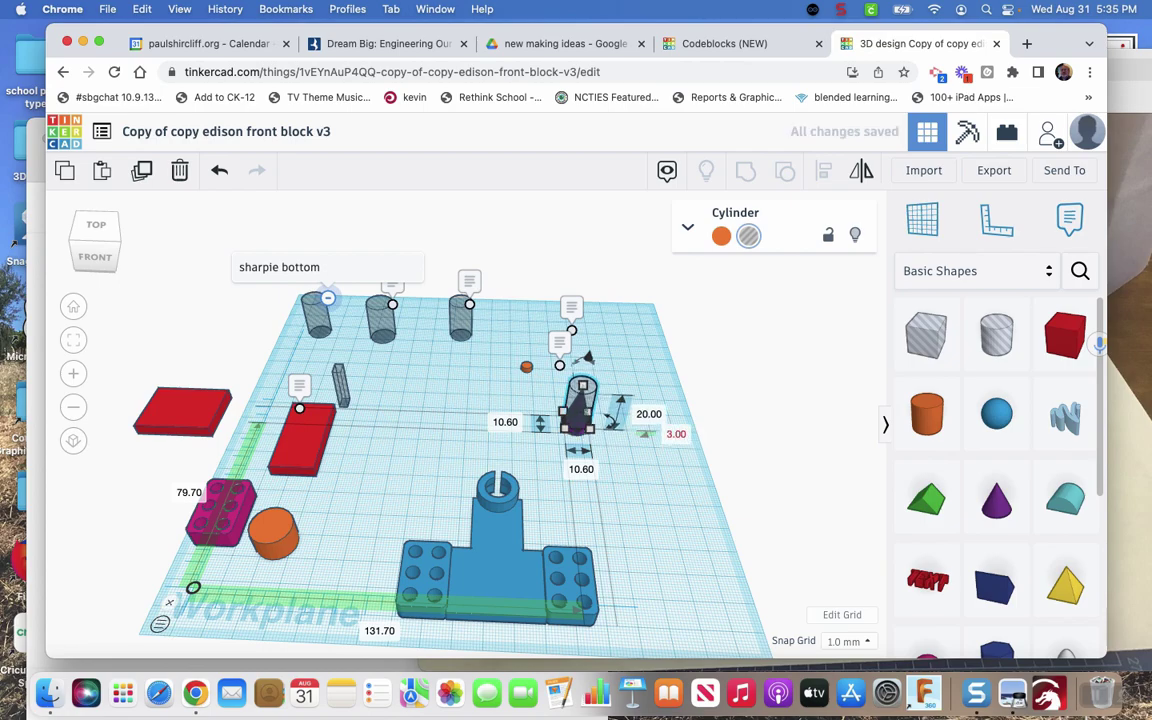
Step: Examine from below and from the right side how much of the cone's base stays outside the hole cylinder
scroll(484, 355, up, 1)
scroll(484, 355, up, 5)
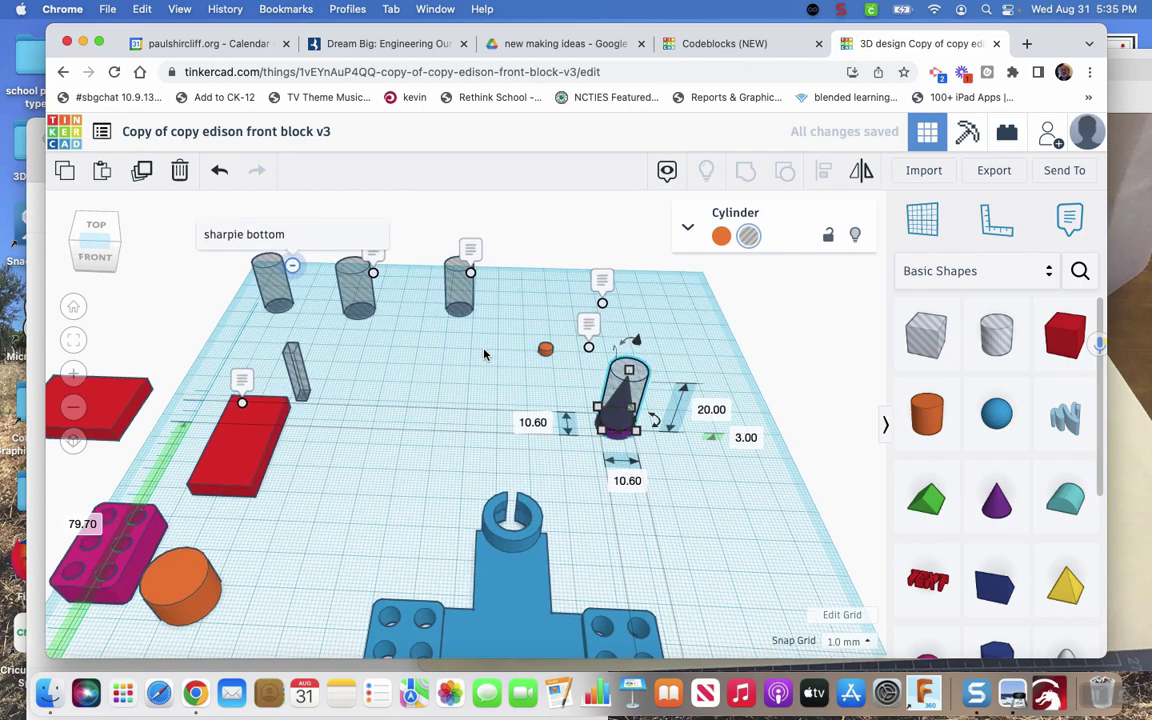
click(112, 230)
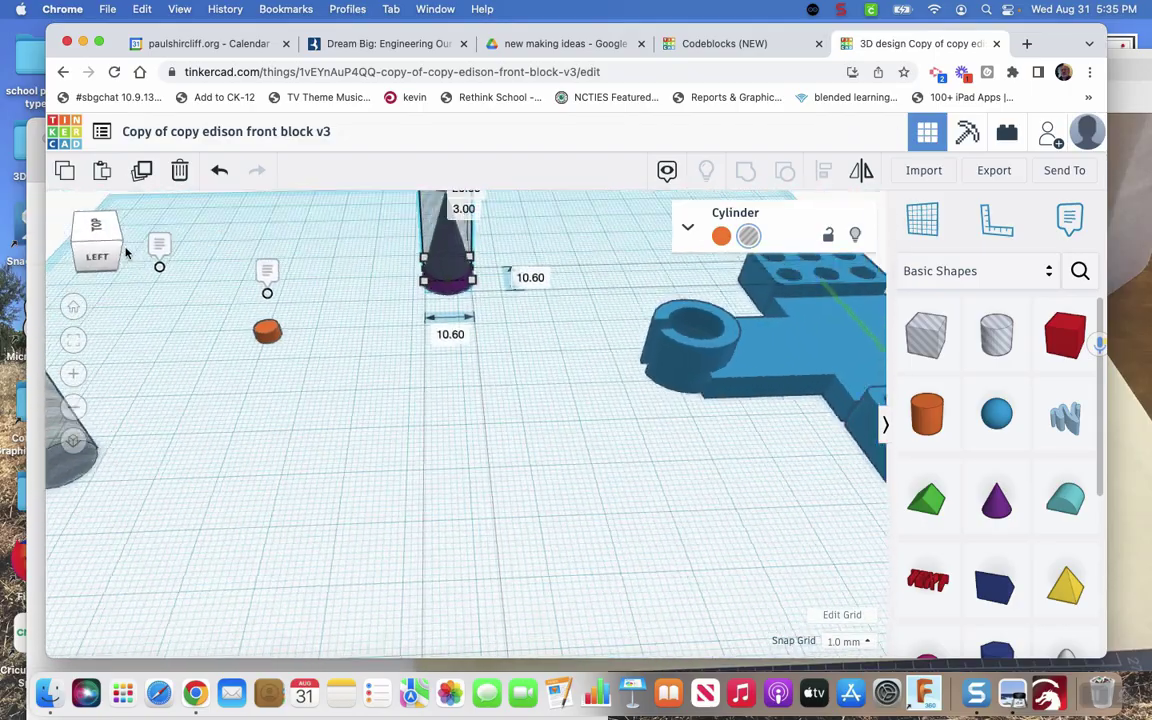
click(120, 254)
drag(118, 256, 85, 250)
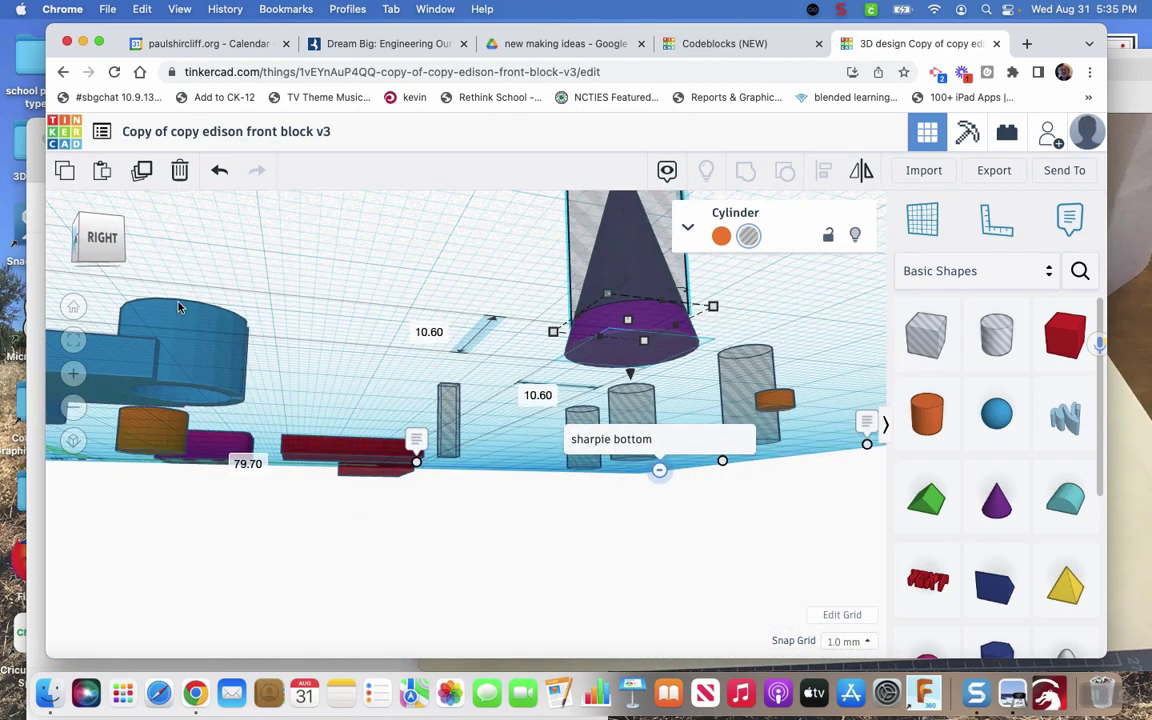
click(610, 553)
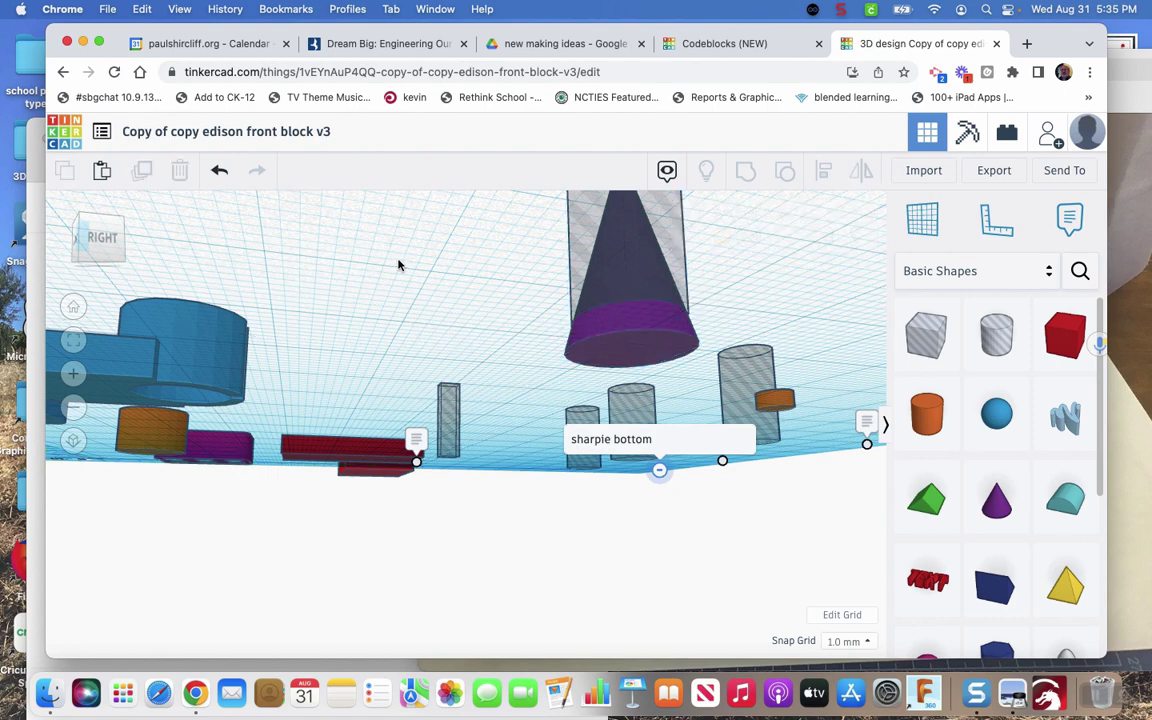
drag(96, 232, 97, 238)
click(100, 236)
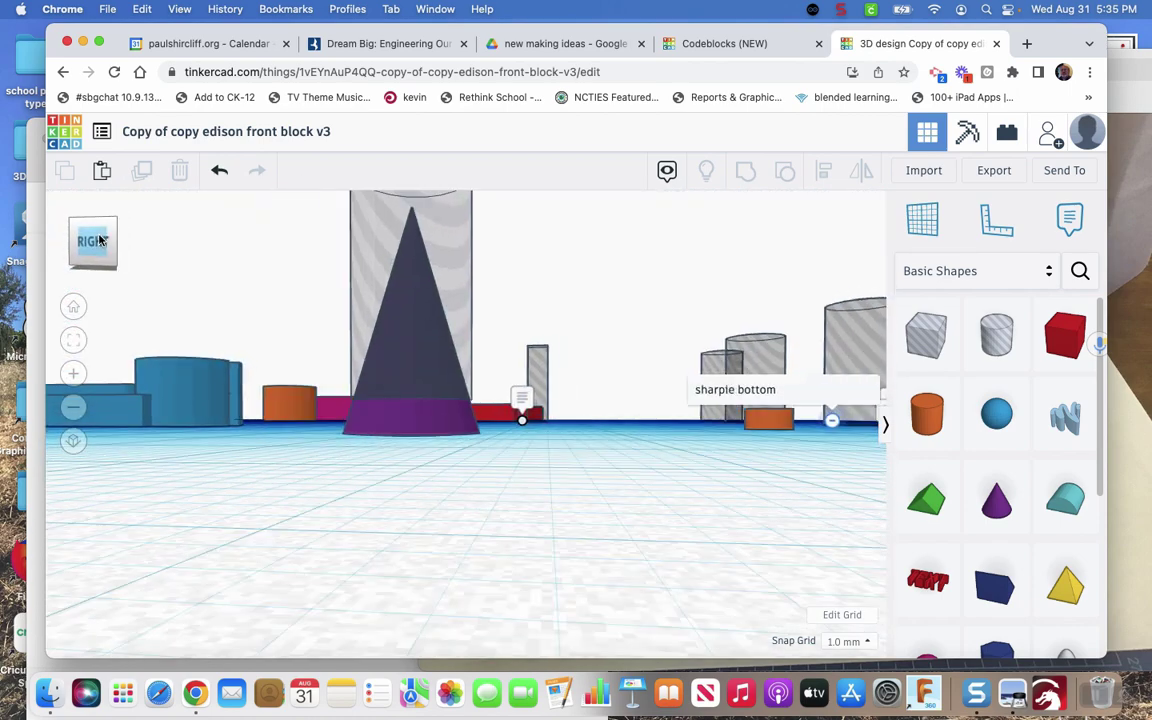
click(97, 238)
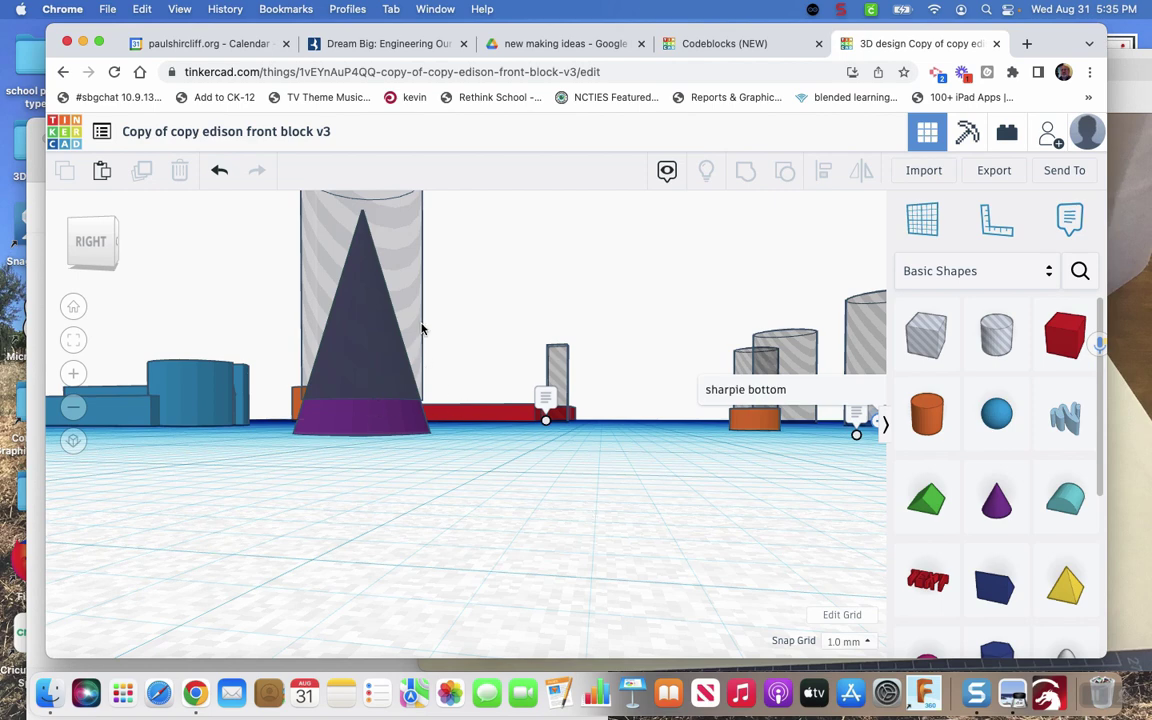
Step: Set the hole cylinder's height above the workplane to 2.5 mm
click(368, 228)
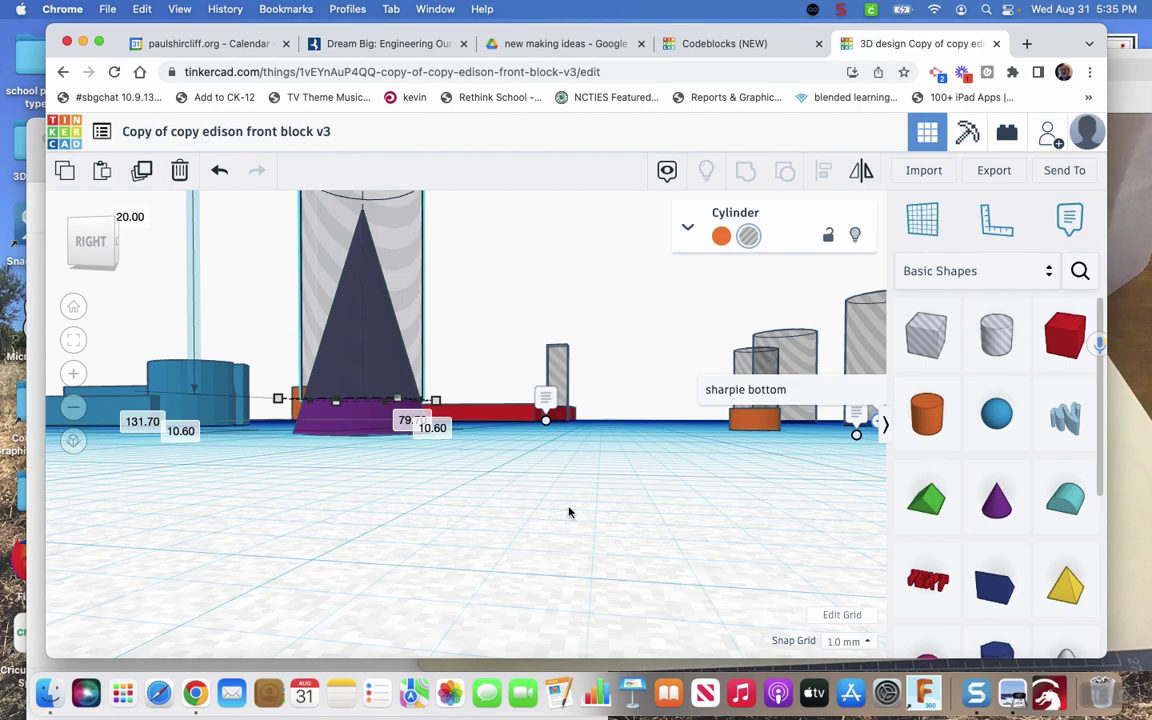
drag(96, 222, 117, 230)
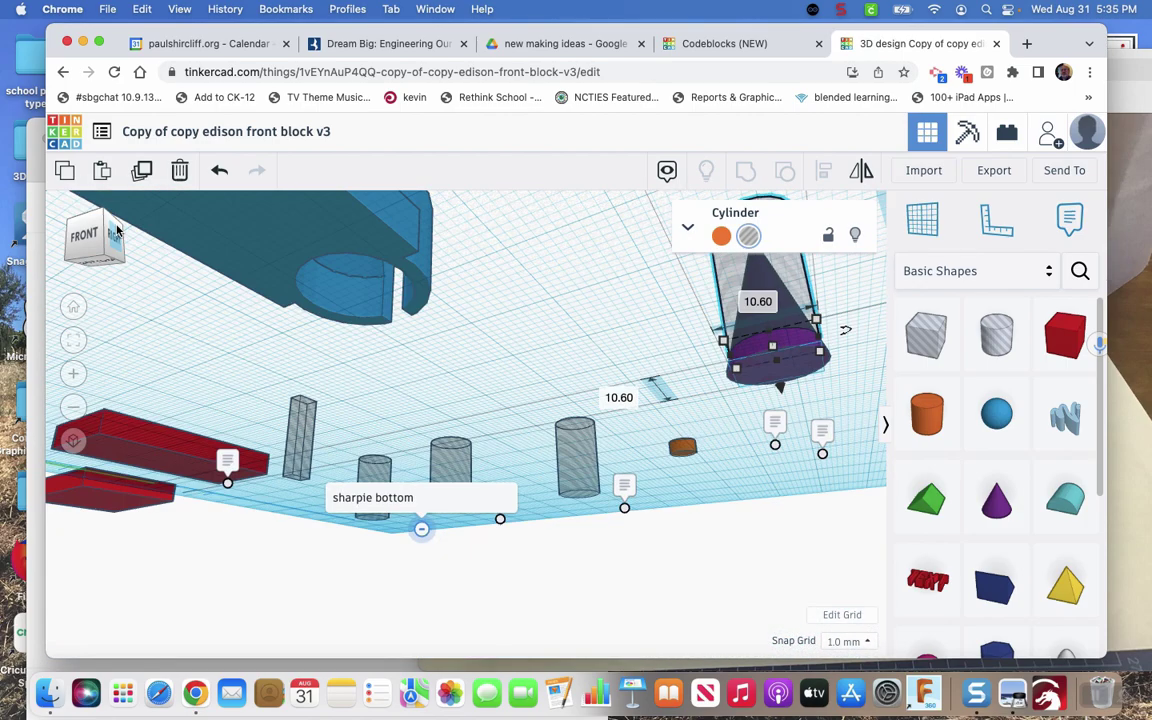
click(108, 211)
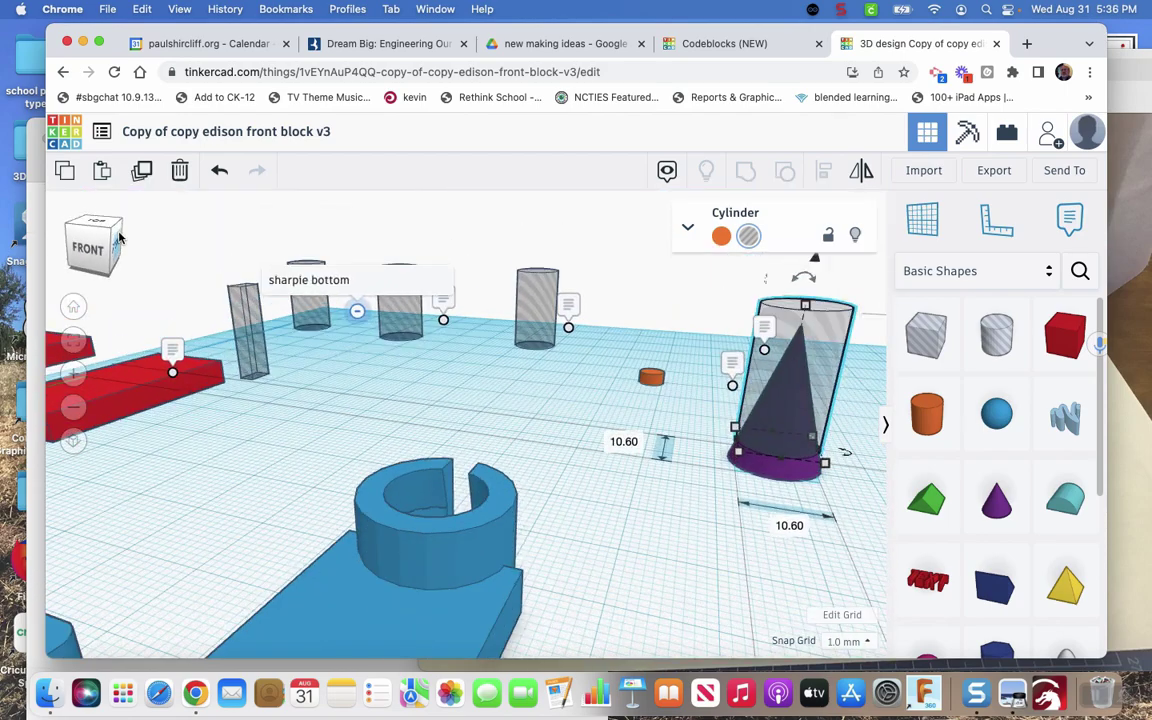
scroll(557, 397, down, 5)
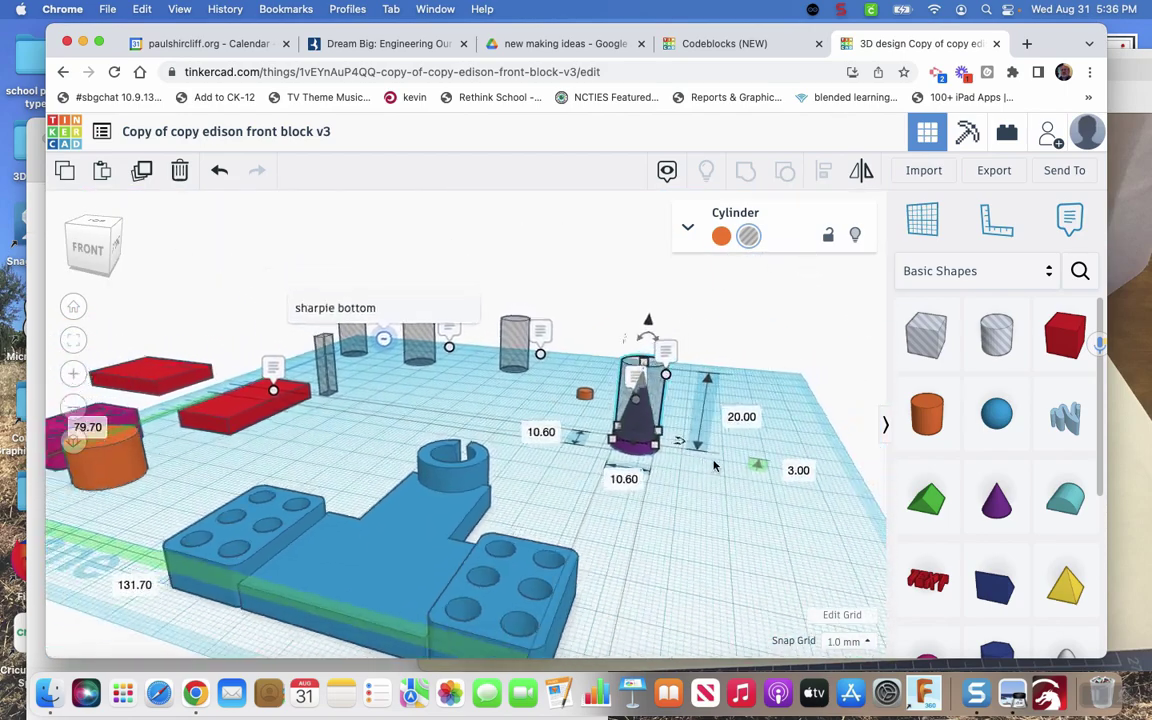
click(798, 471)
text(2.5)
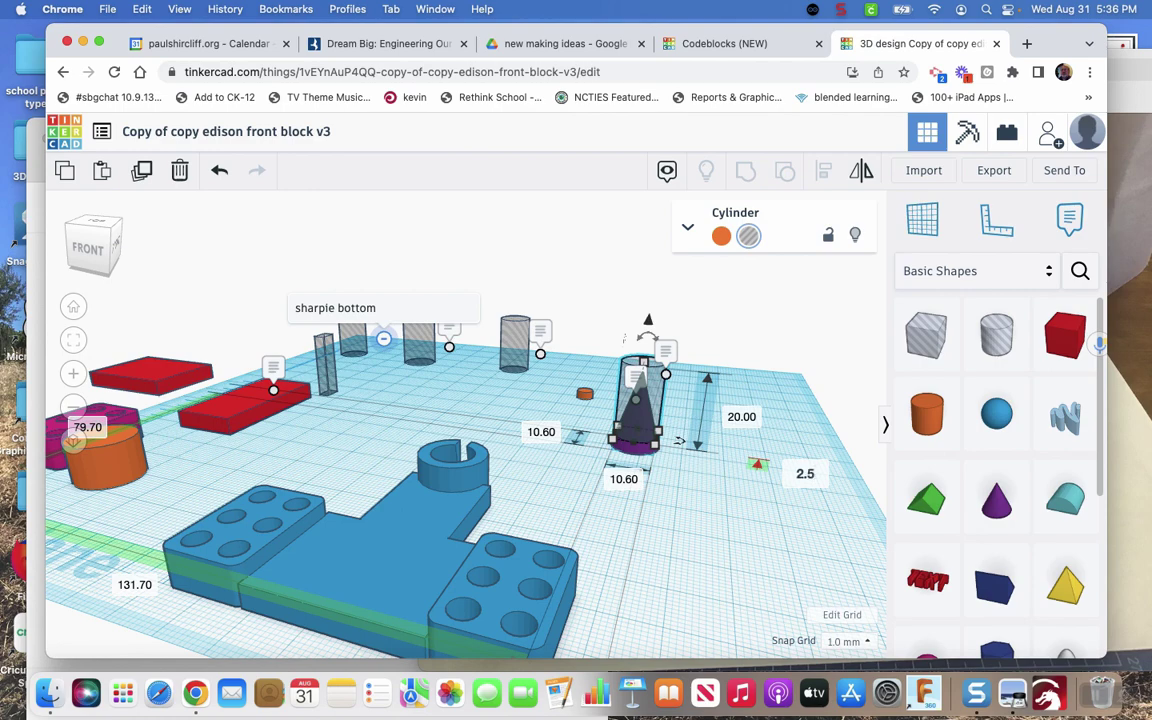
key(Return)
click(758, 527)
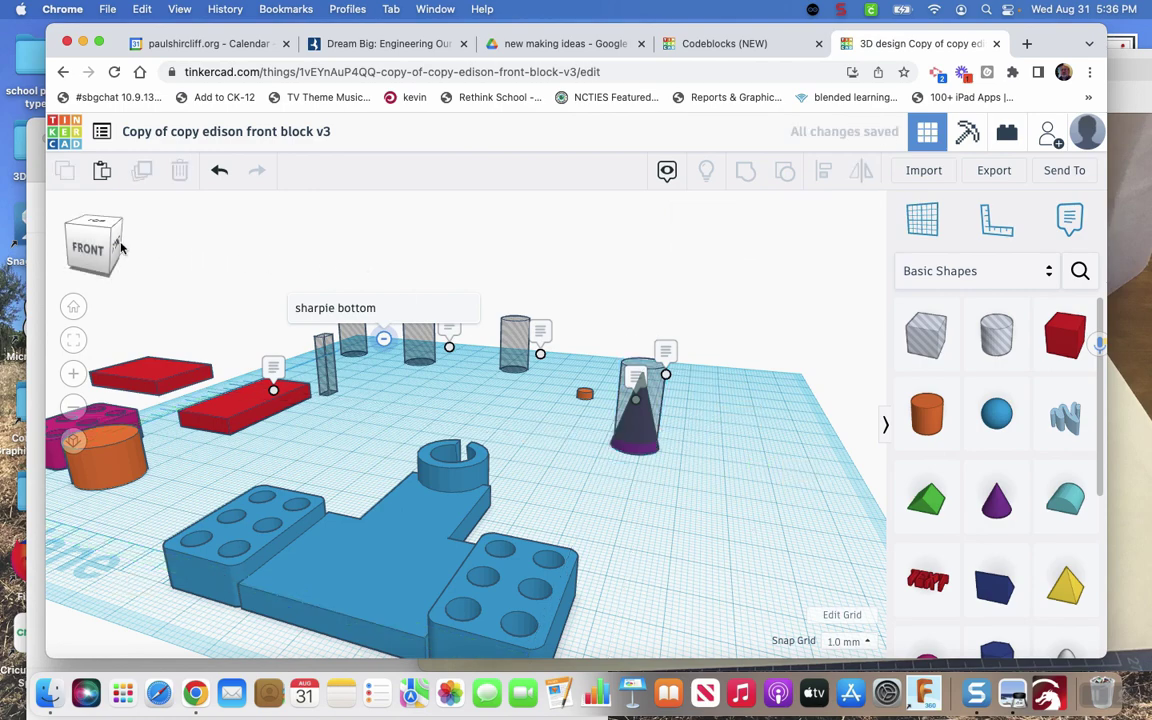
Step: Check the adjusted overlap of the cone and hole cylinder from the right side, from below and from above
drag(119, 247, 98, 246)
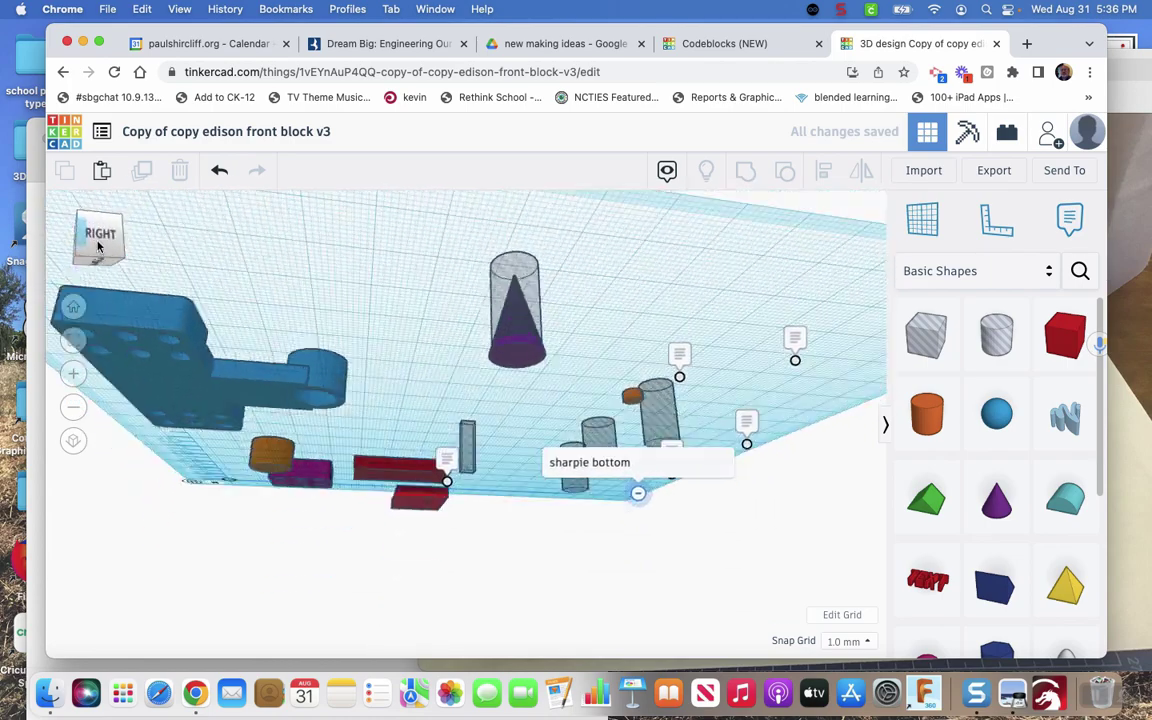
click(98, 246)
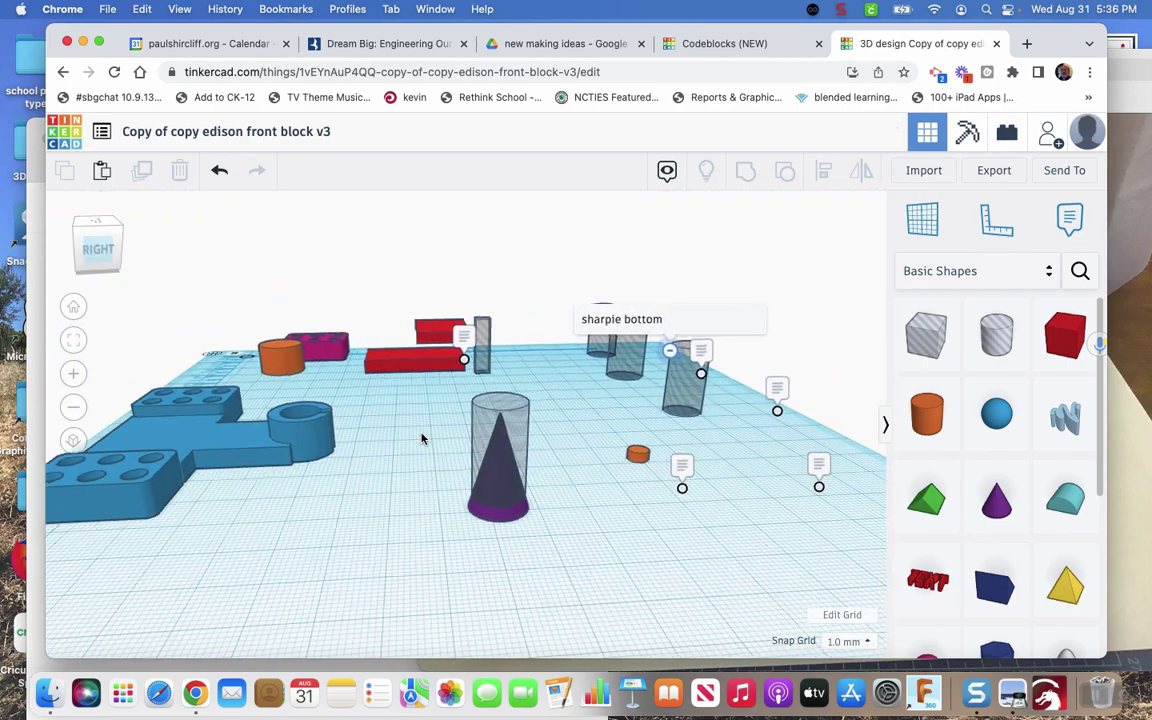
scroll(421, 438, up, 5)
click(107, 252)
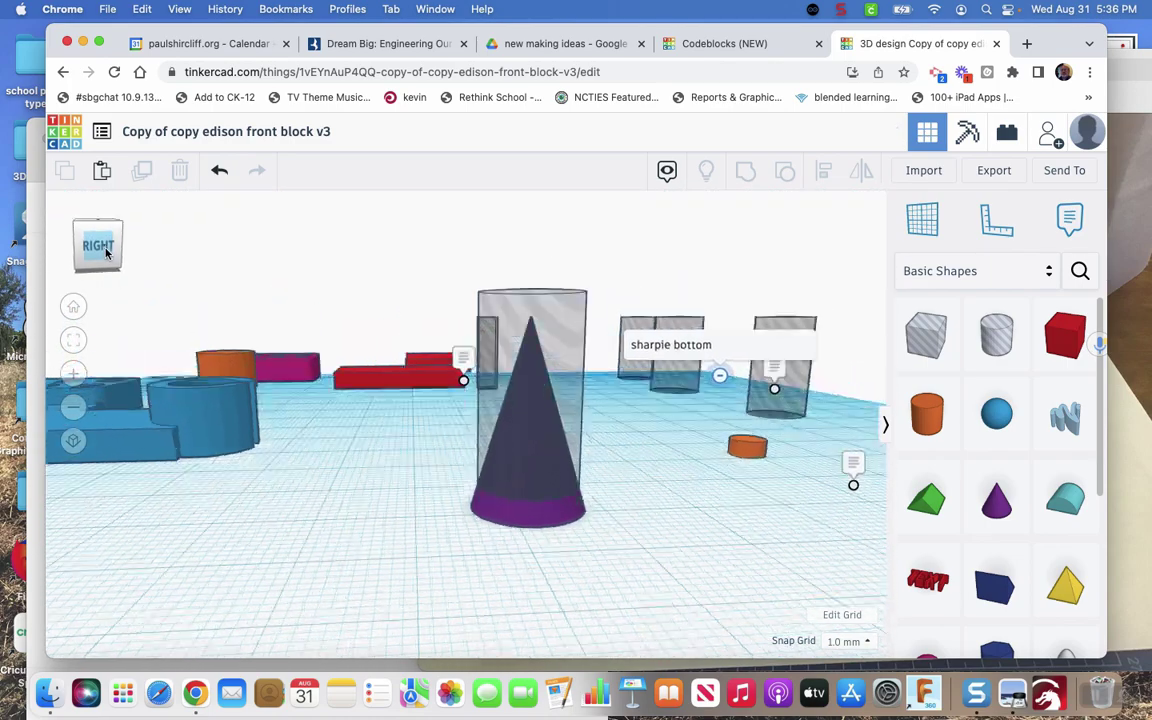
drag(107, 252, 105, 250)
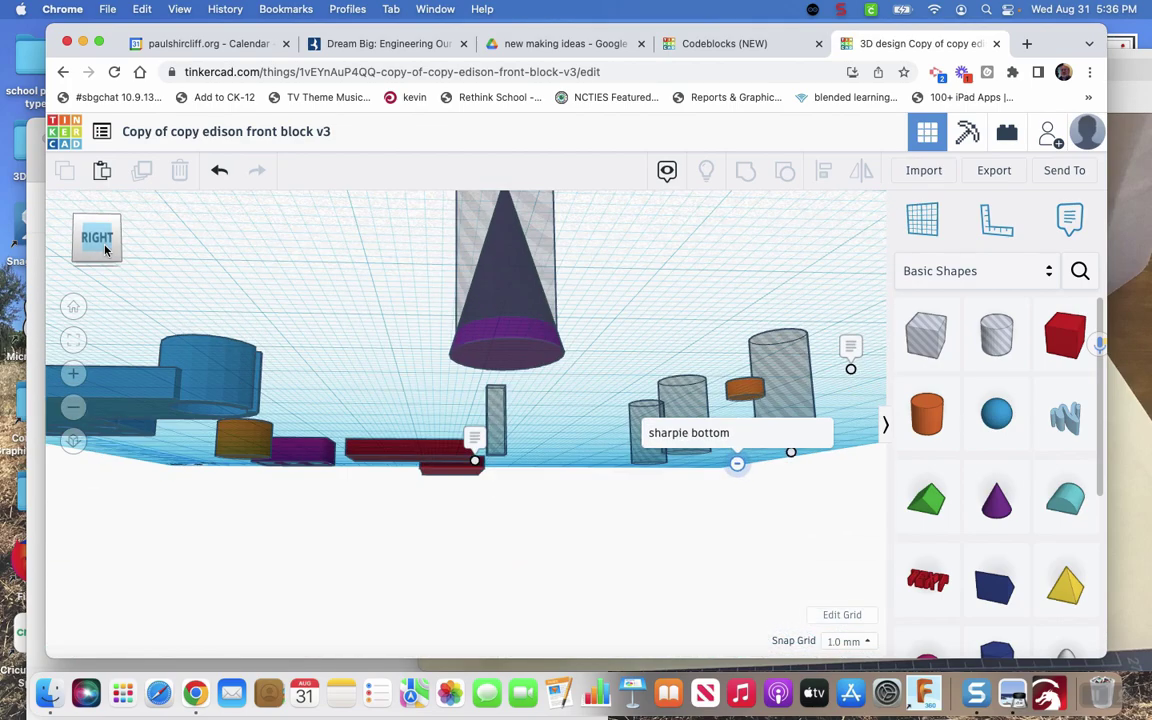
click(105, 250)
drag(105, 252, 124, 257)
click(126, 260)
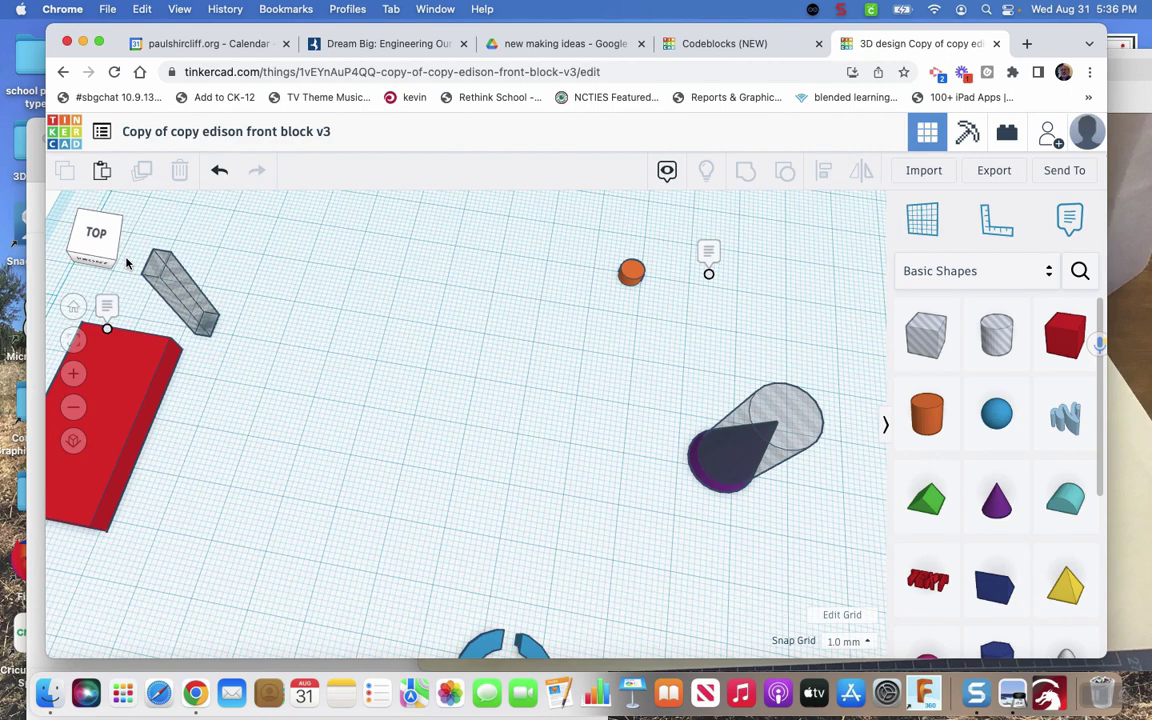
Step: Group the purple cone with the hole cylinder to cut the cone down to its base
drag(698, 404, 791, 487)
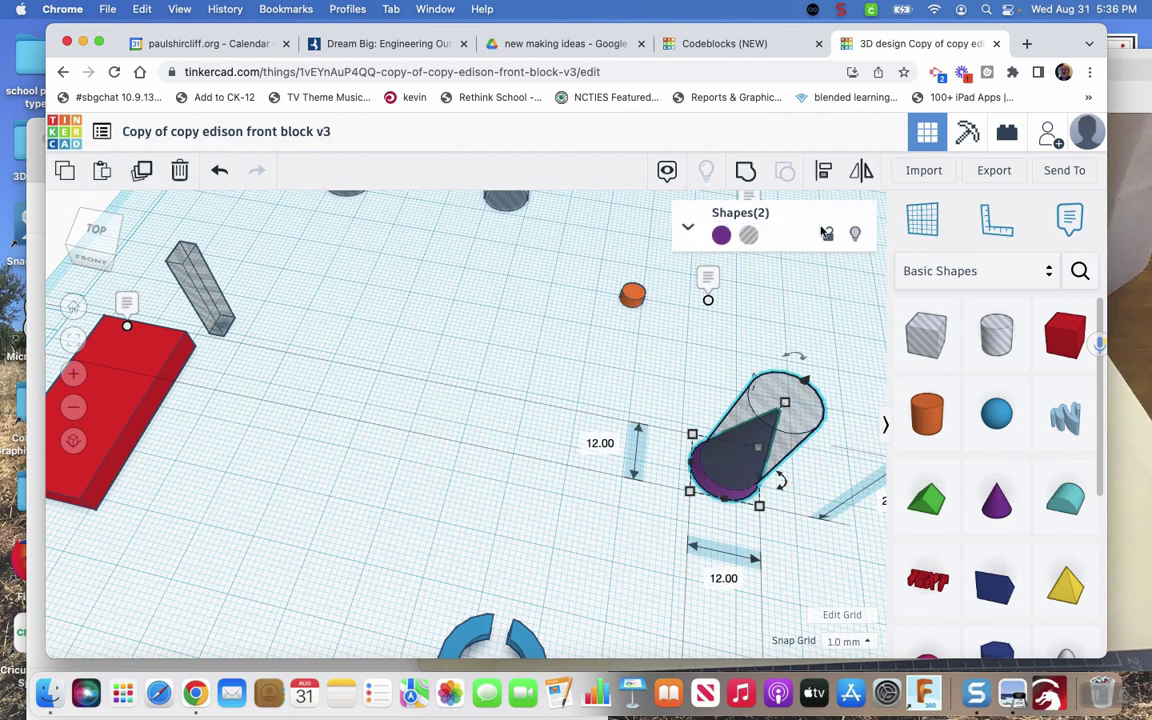
click(743, 172)
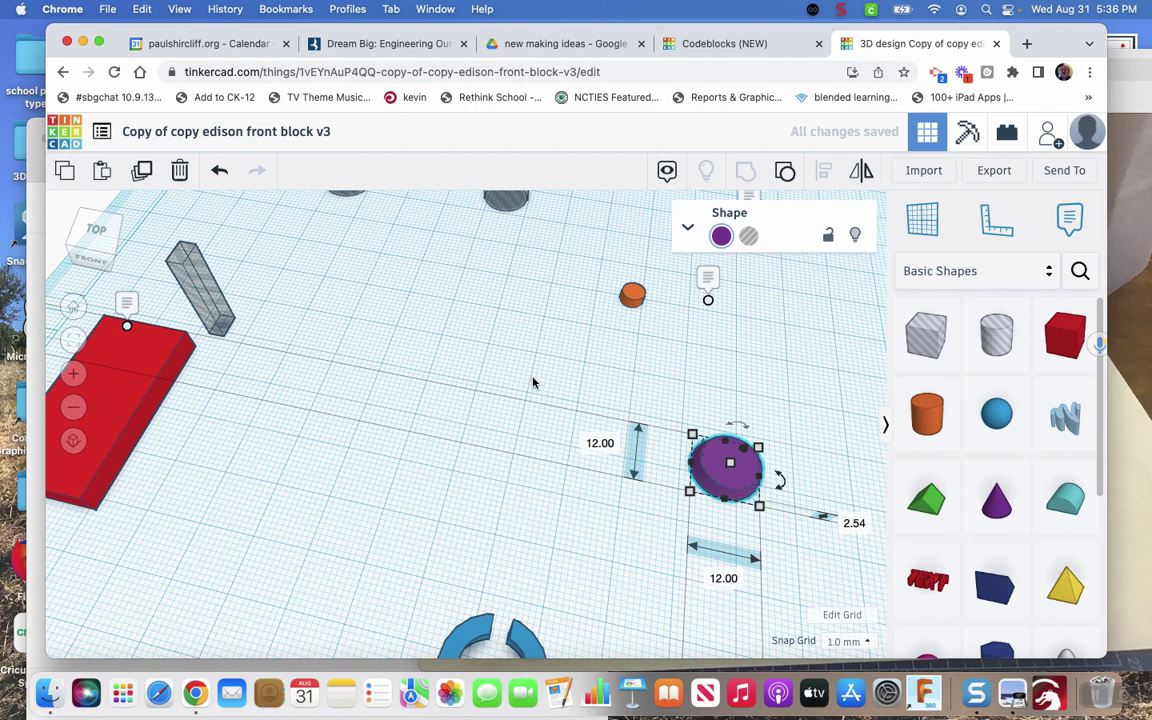
click(99, 248)
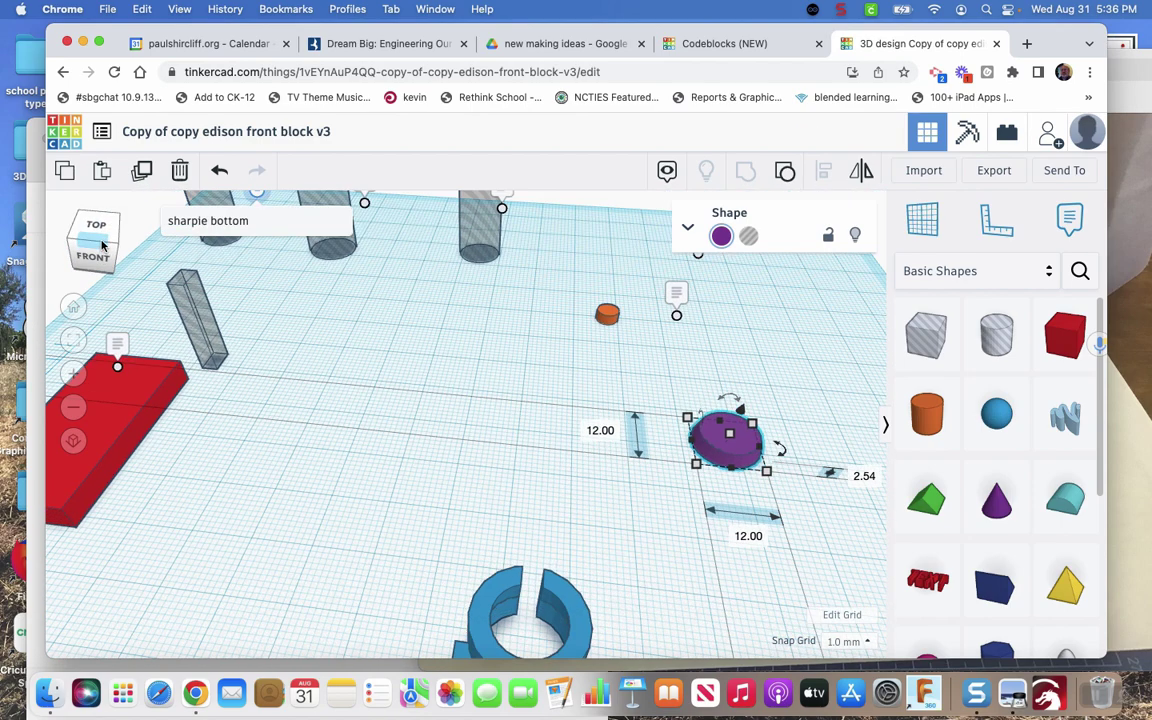
click(97, 244)
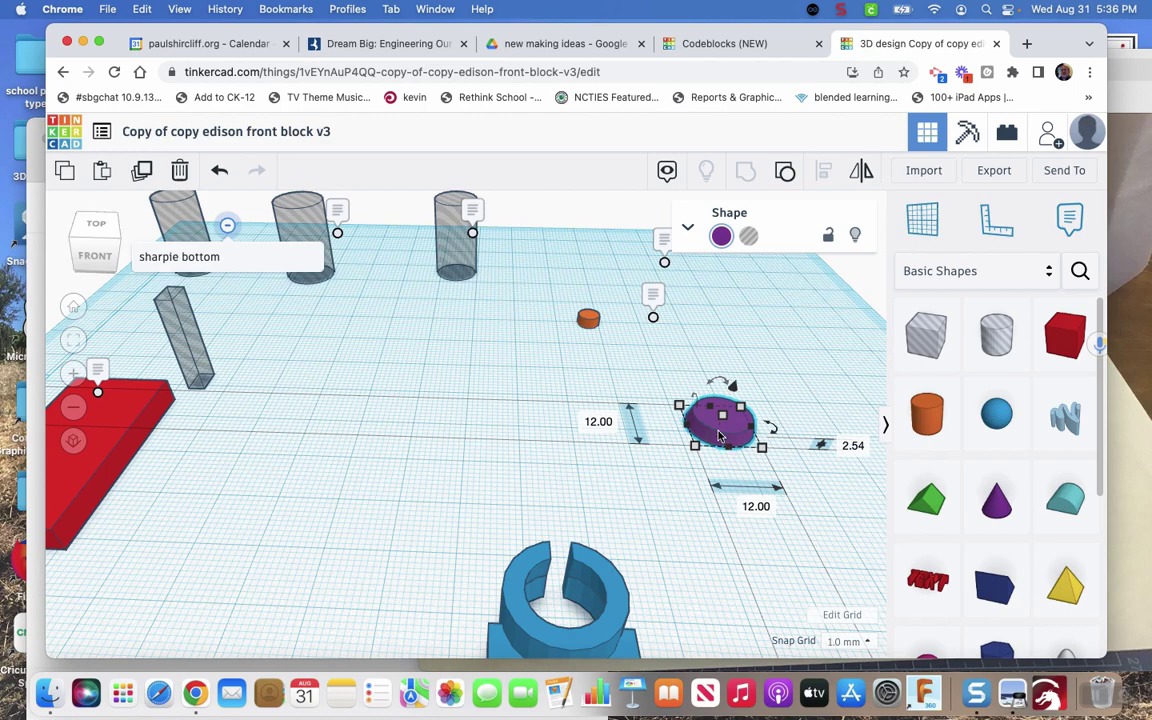
Step: Duplicate the 12.2 mm wide hole cylinder and place the copy in the open area in front of the original
click(857, 448)
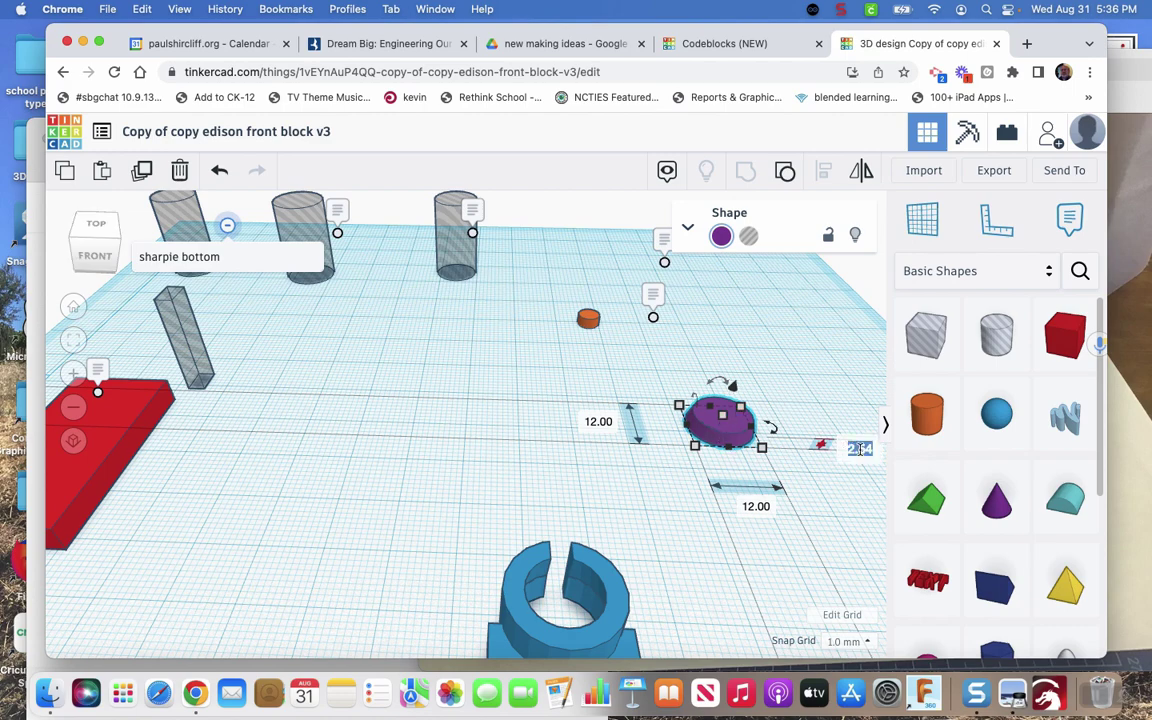
key(Return)
click(303, 215)
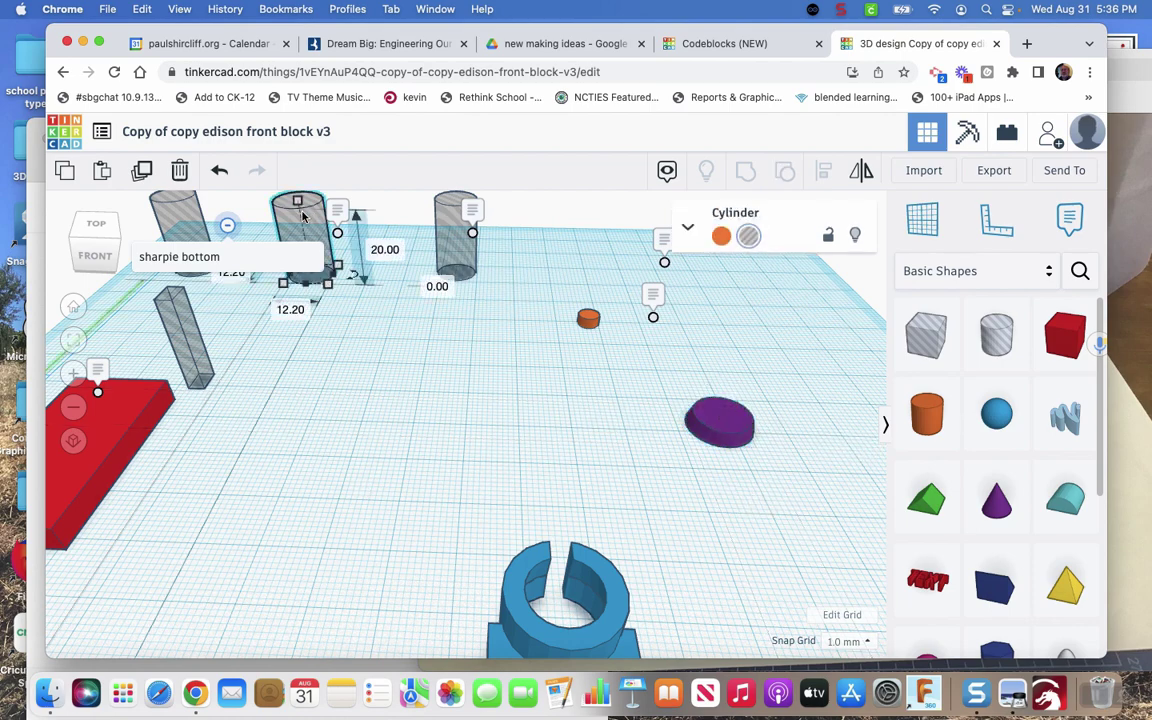
key(ctrl+d)
drag(303, 215, 383, 426)
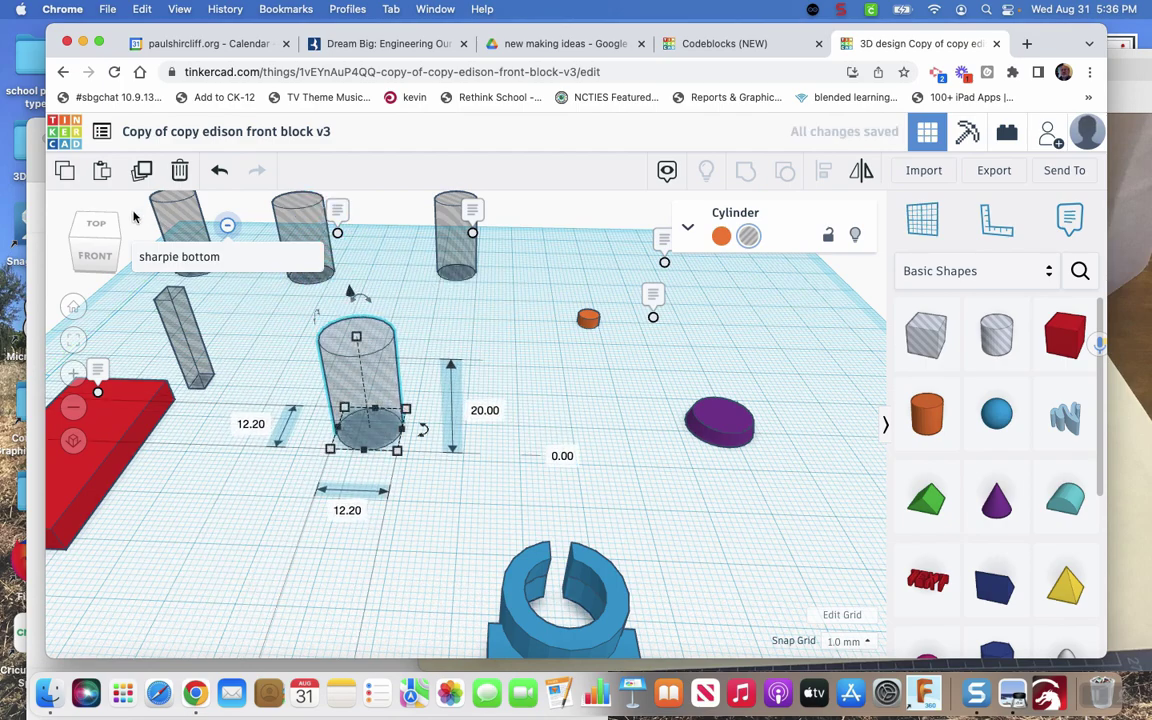
Step: Resize the copied hole cylinder to 12 mm long, 12 mm wide and 5 mm high
scroll(276, 497, down, 5)
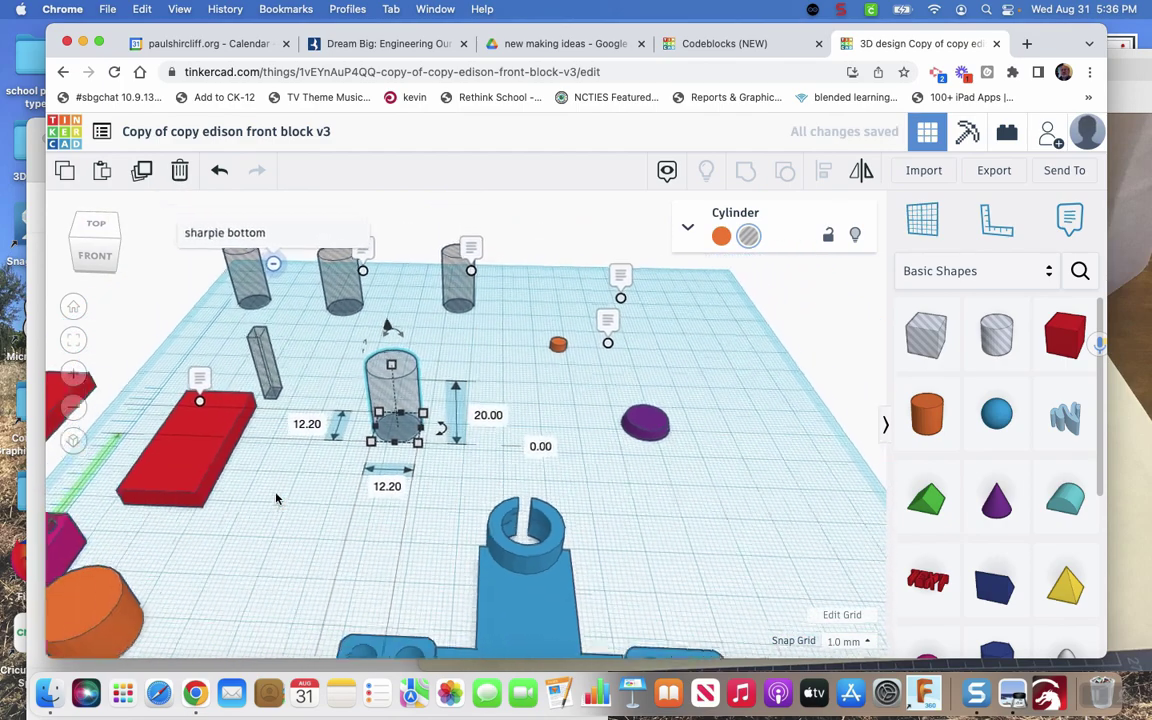
scroll(276, 497, down, 3)
click(228, 548)
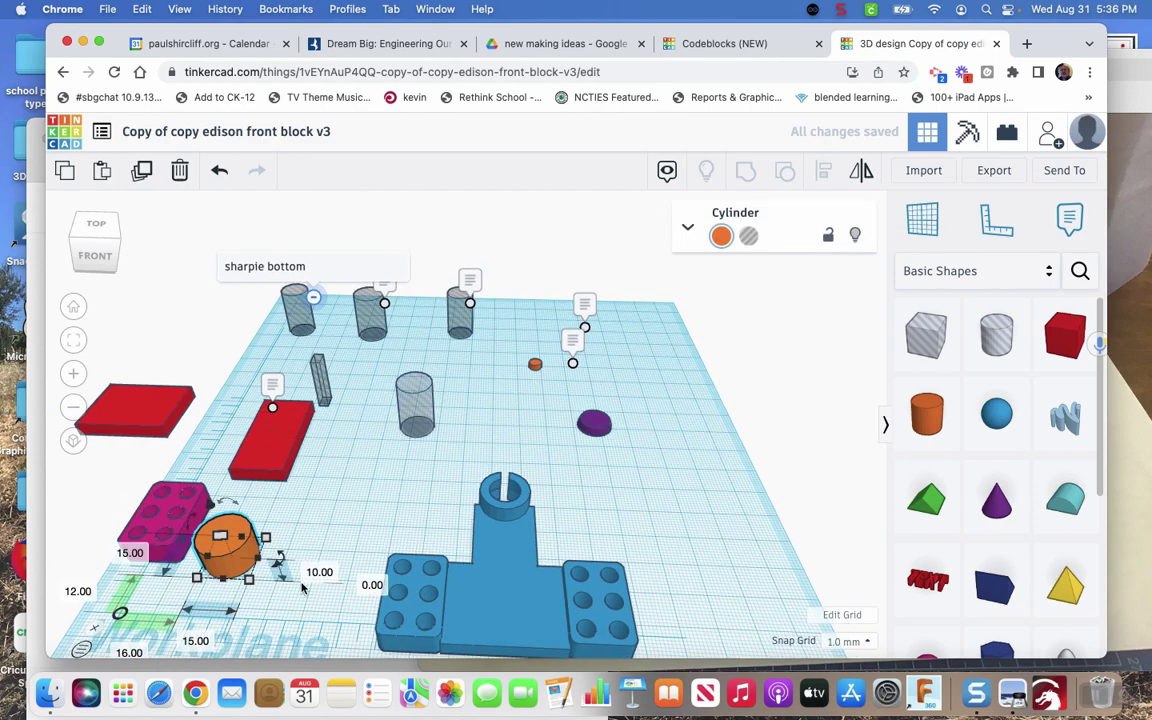
drag(96, 258, 370, 363)
click(415, 397)
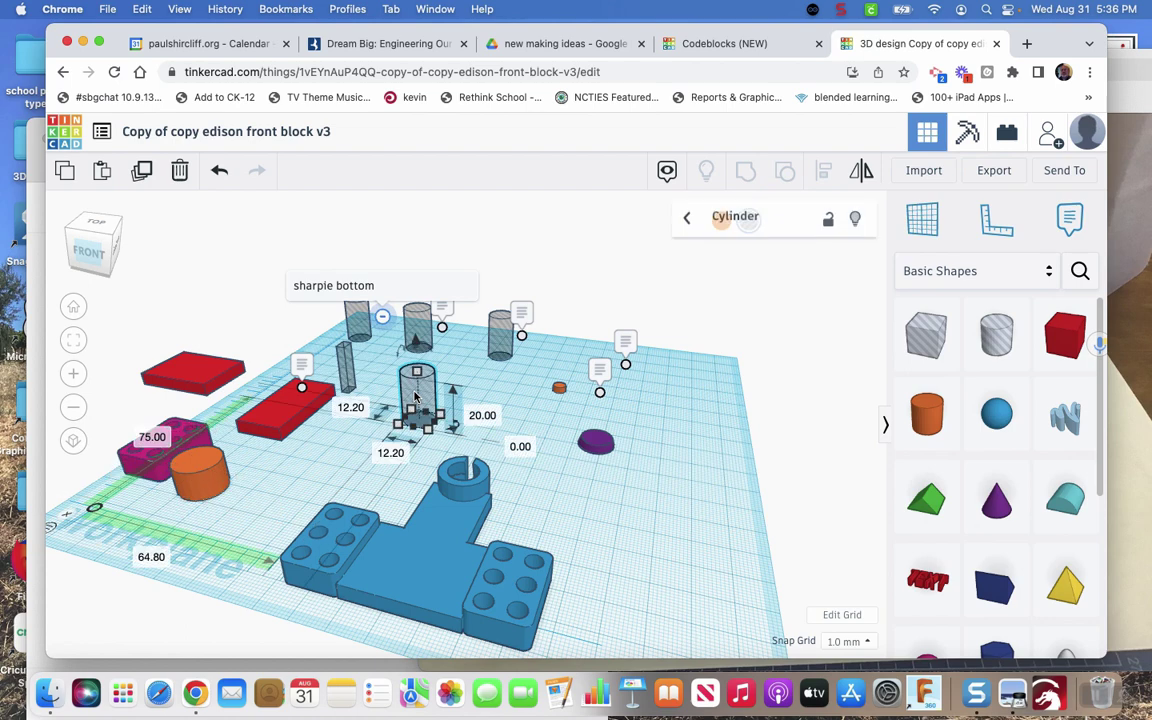
click(388, 456)
text(12)
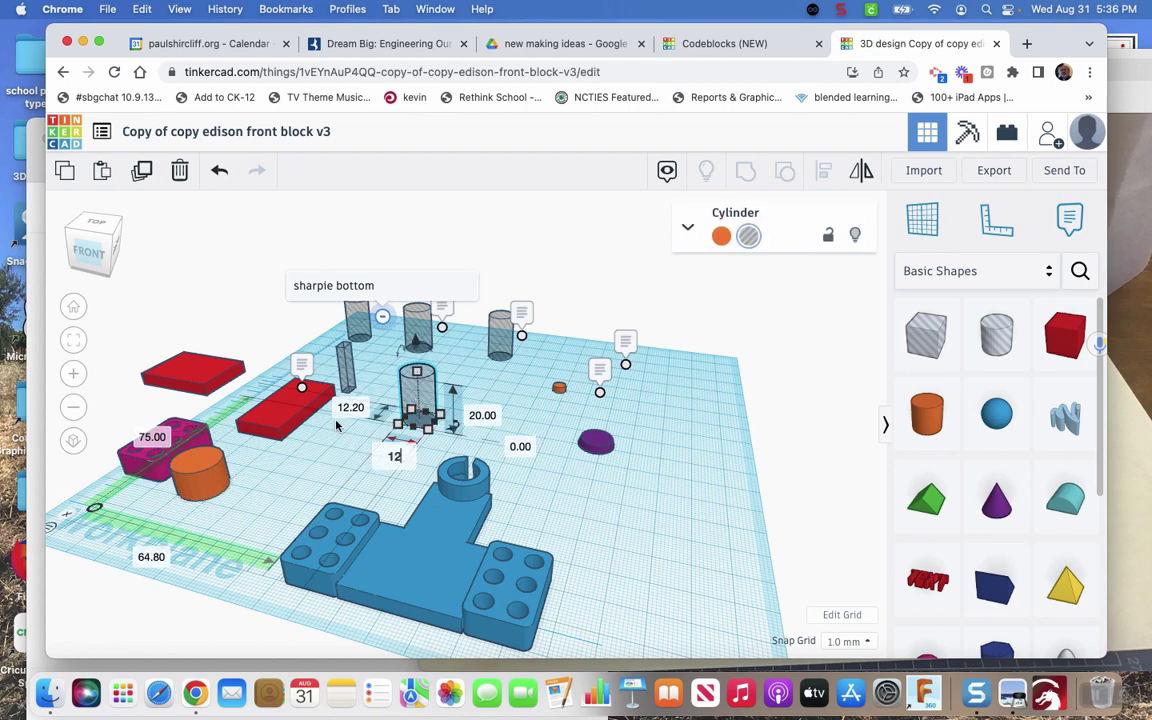
key(Tab)
text(12)
key(Tab)
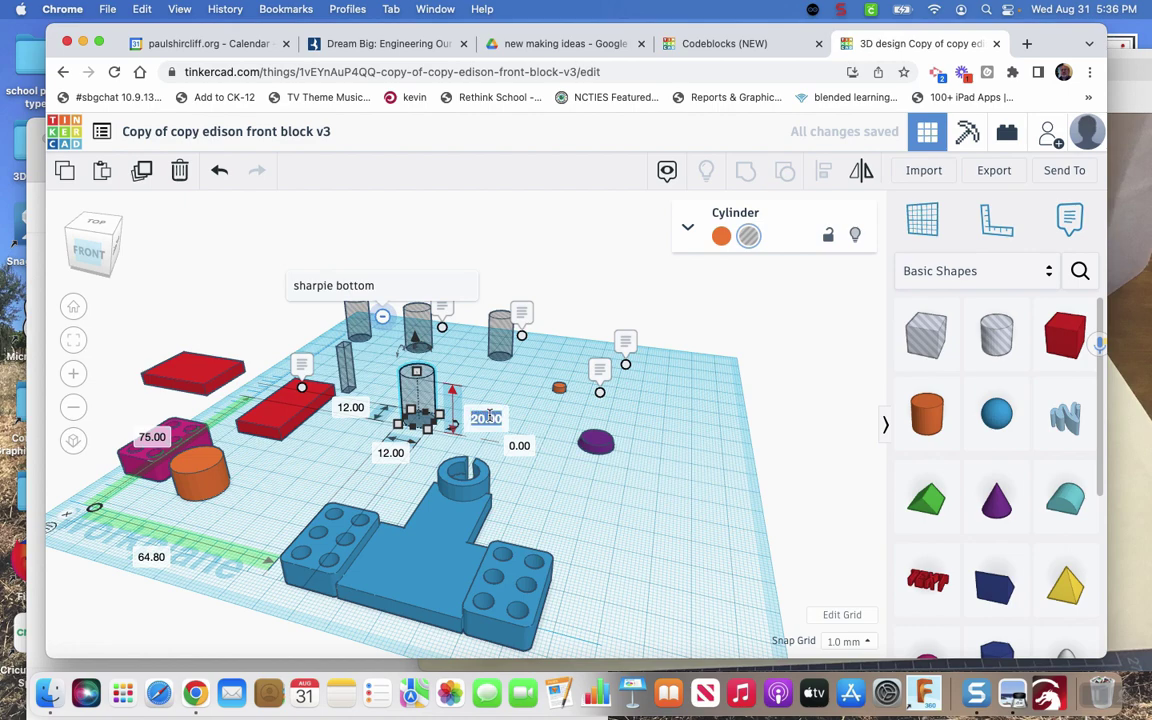
text(5)
key(Return)
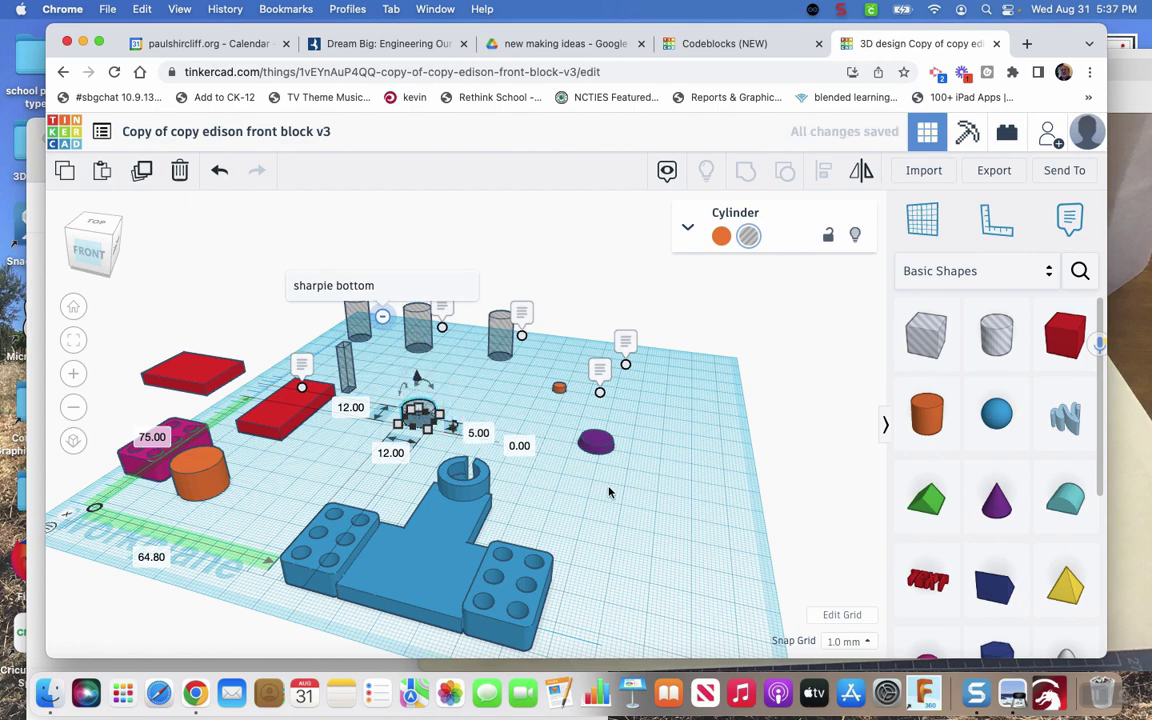
Step: Set the height of the purple cut cone piece to 5 mm
click(613, 493)
click(597, 447)
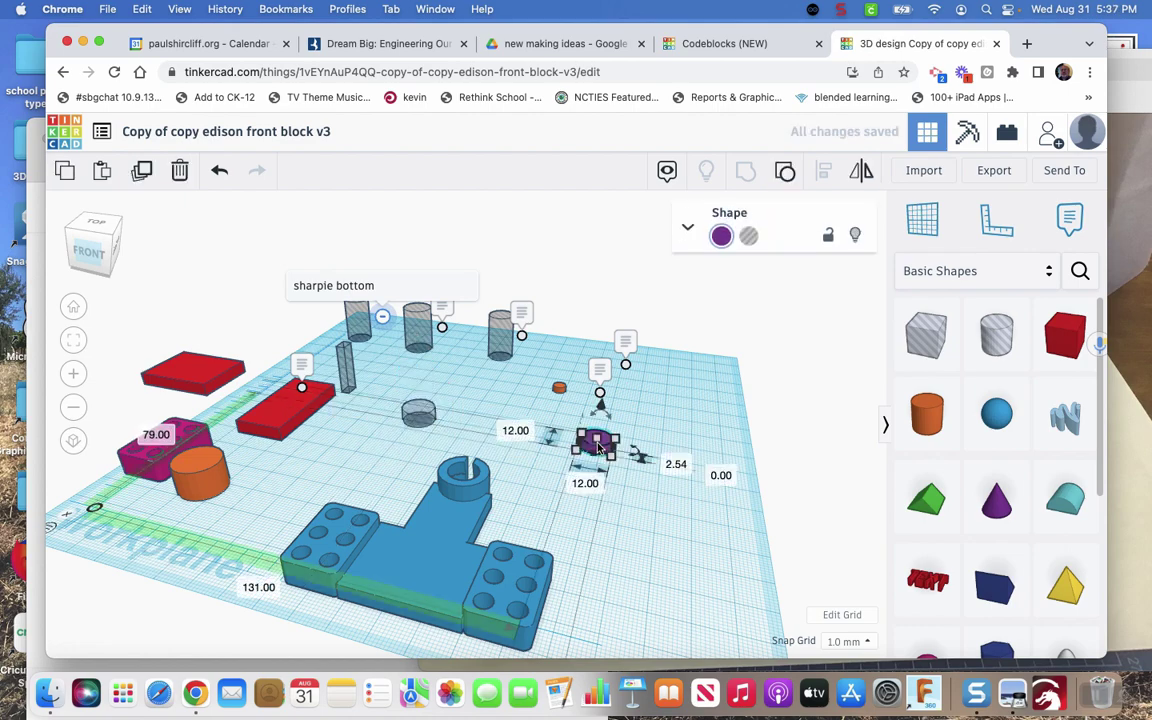
click(420, 416)
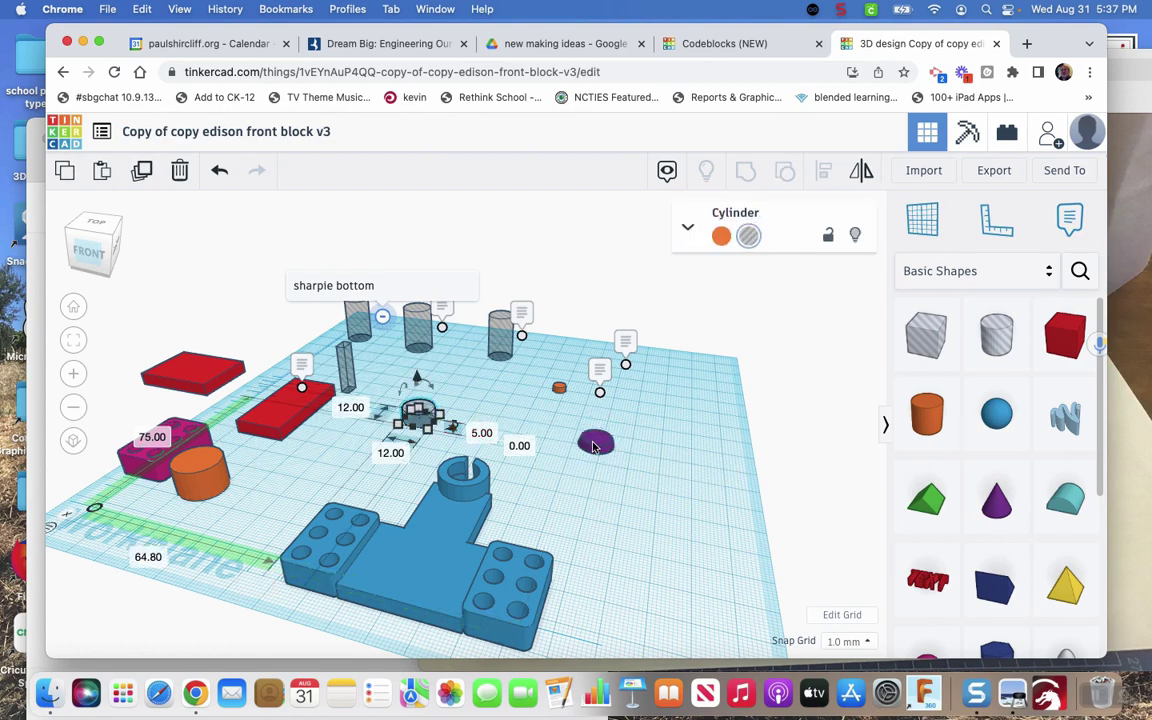
click(593, 447)
click(676, 465)
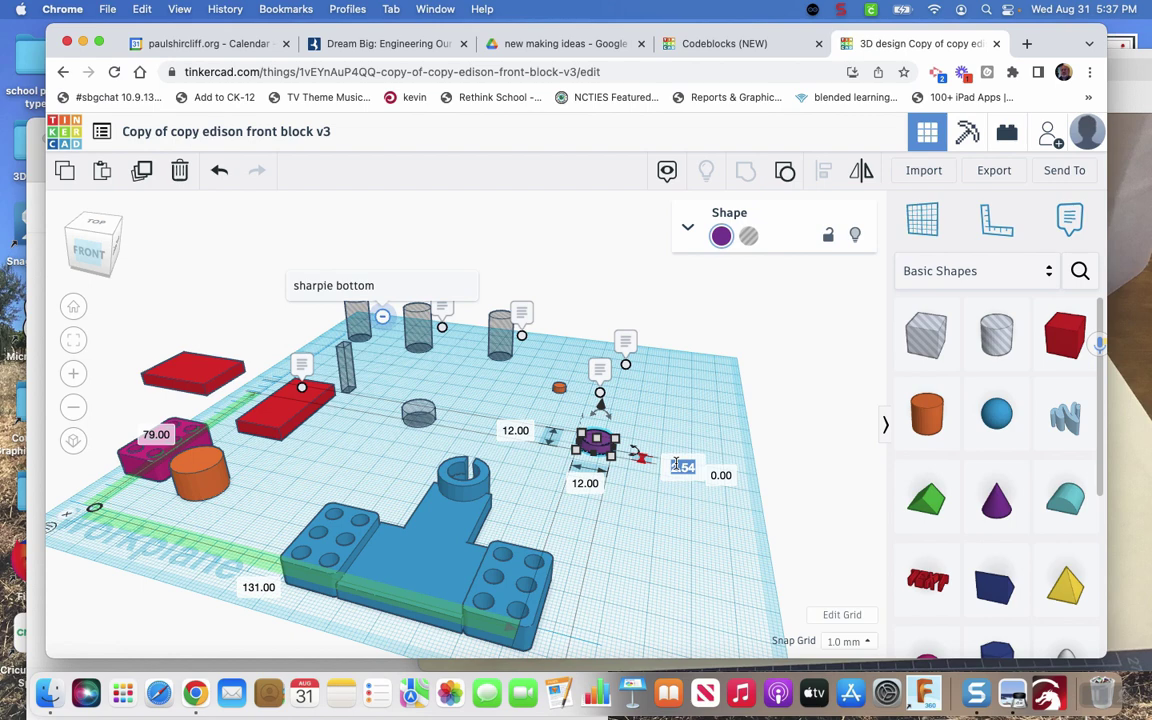
text(5)
key(Return)
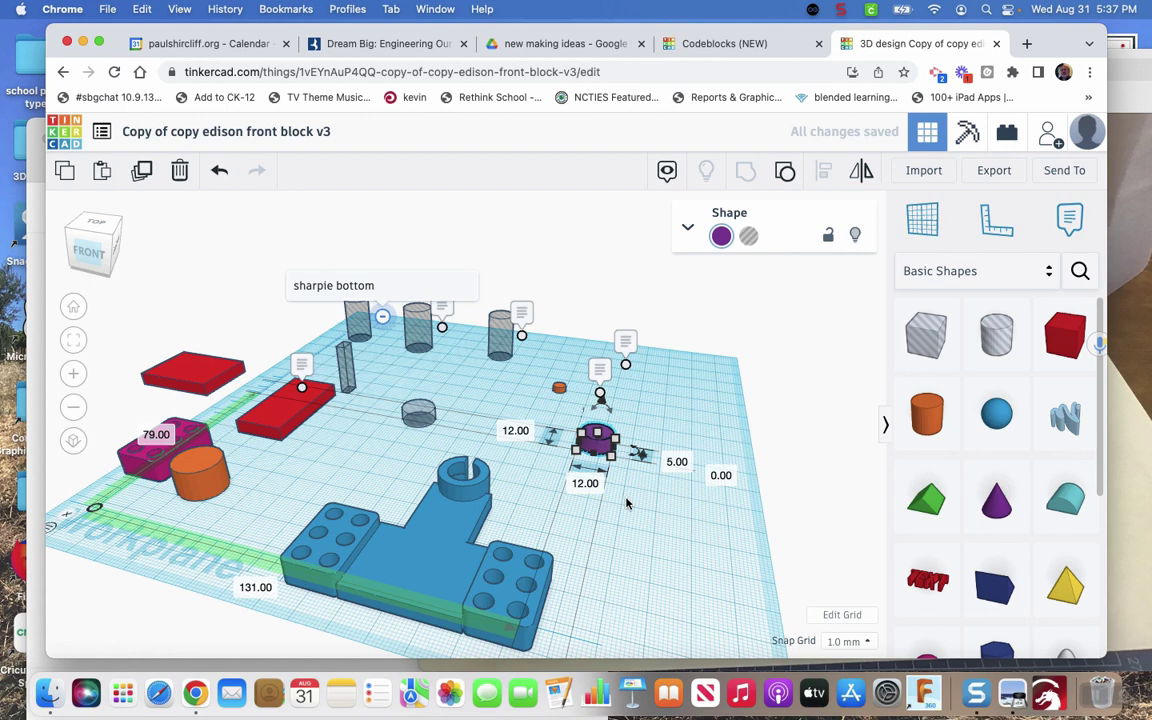
Step: Turn the purple cone piece into a hole and raise it 5 mm above the workplane
click(749, 237)
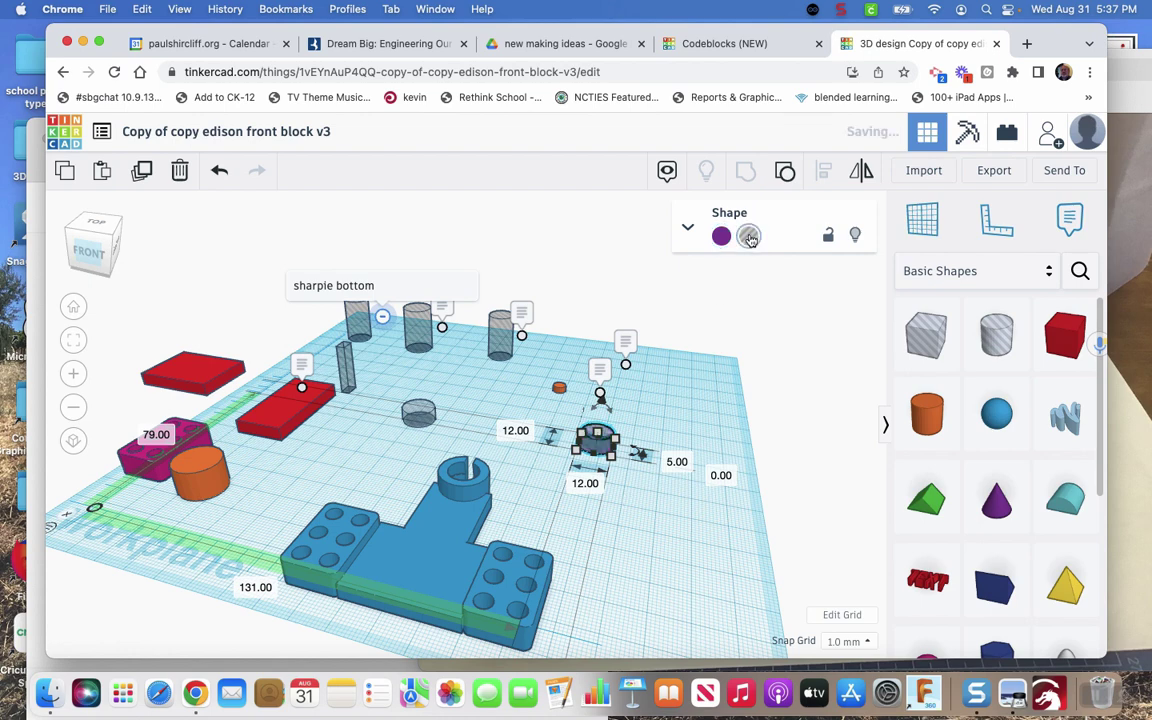
click(720, 477)
text(5)
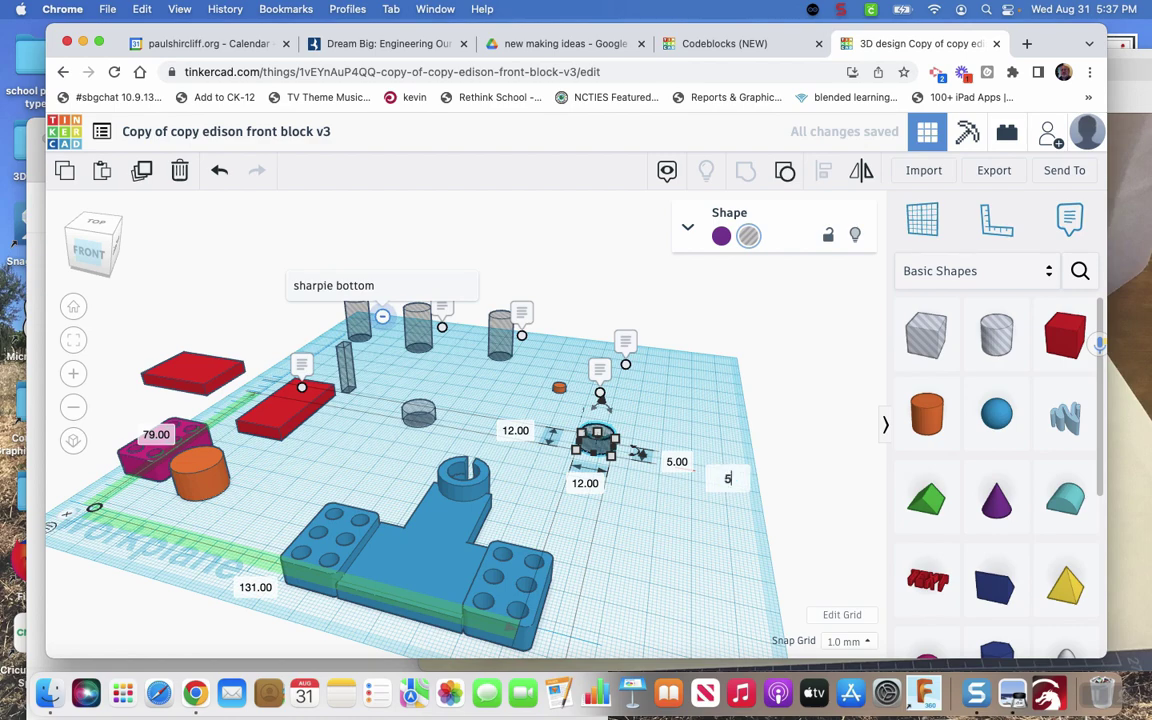
key(Return)
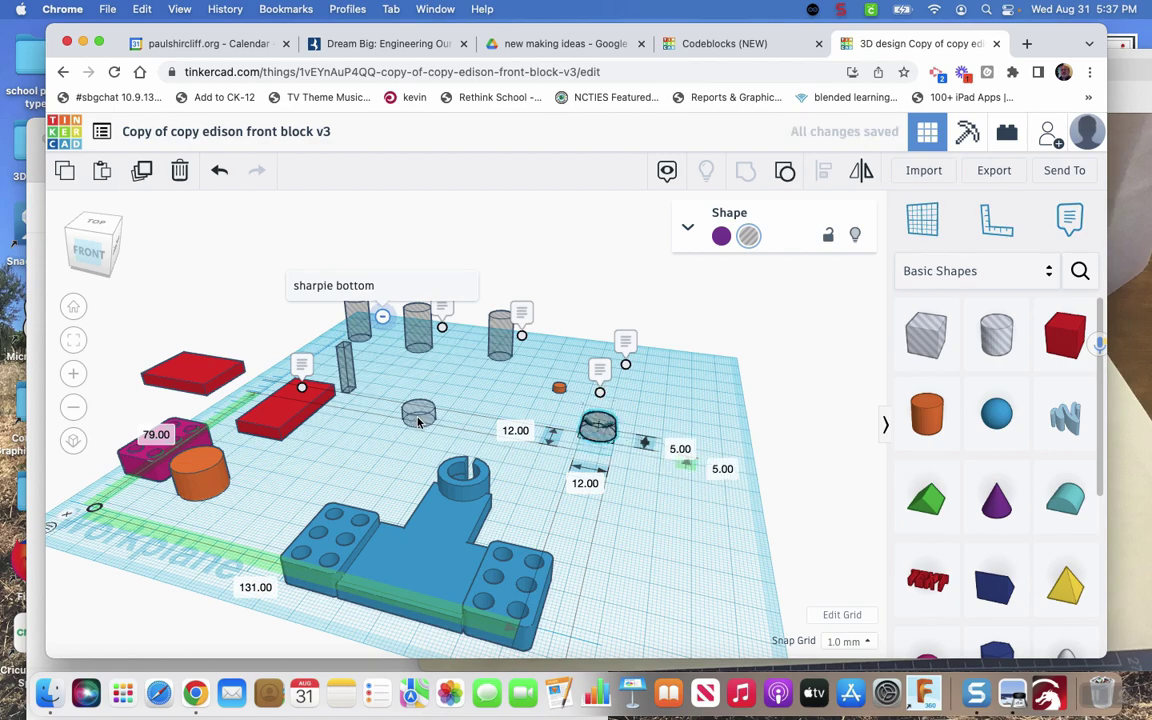
Step: Move the short hole cylinder beneath the raised cone piece and centre the two shapes on each other in both horizontal directions
drag(420, 418, 613, 453)
click(566, 420)
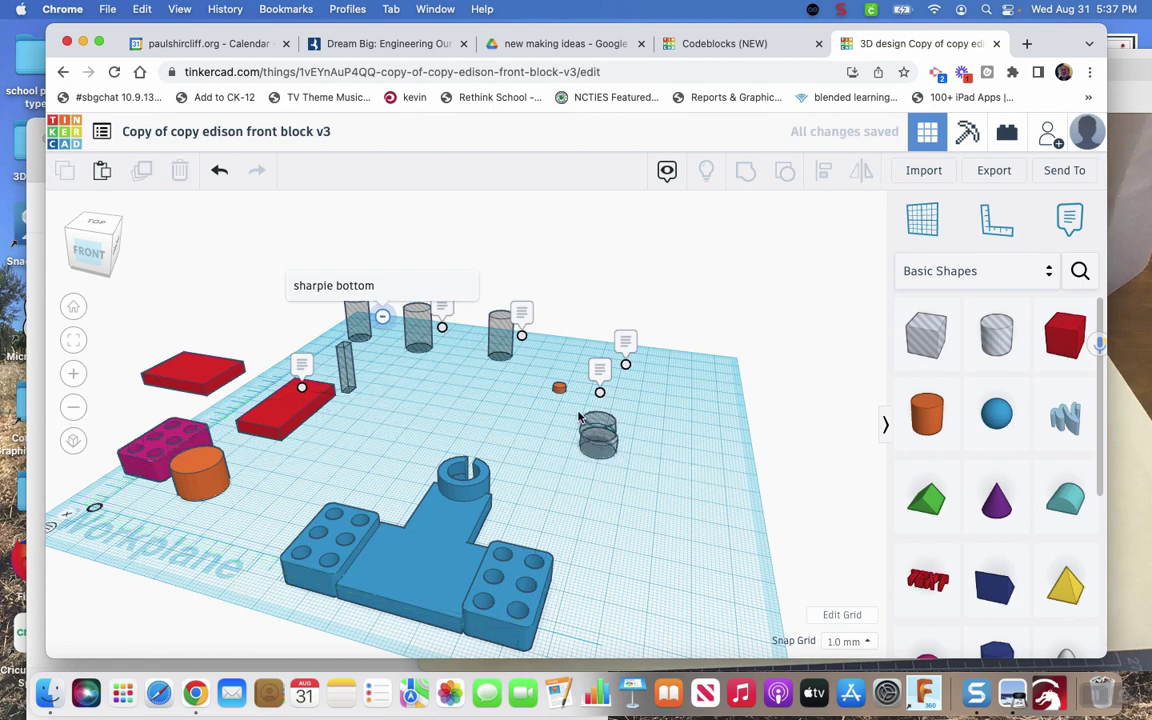
drag(530, 378, 622, 466)
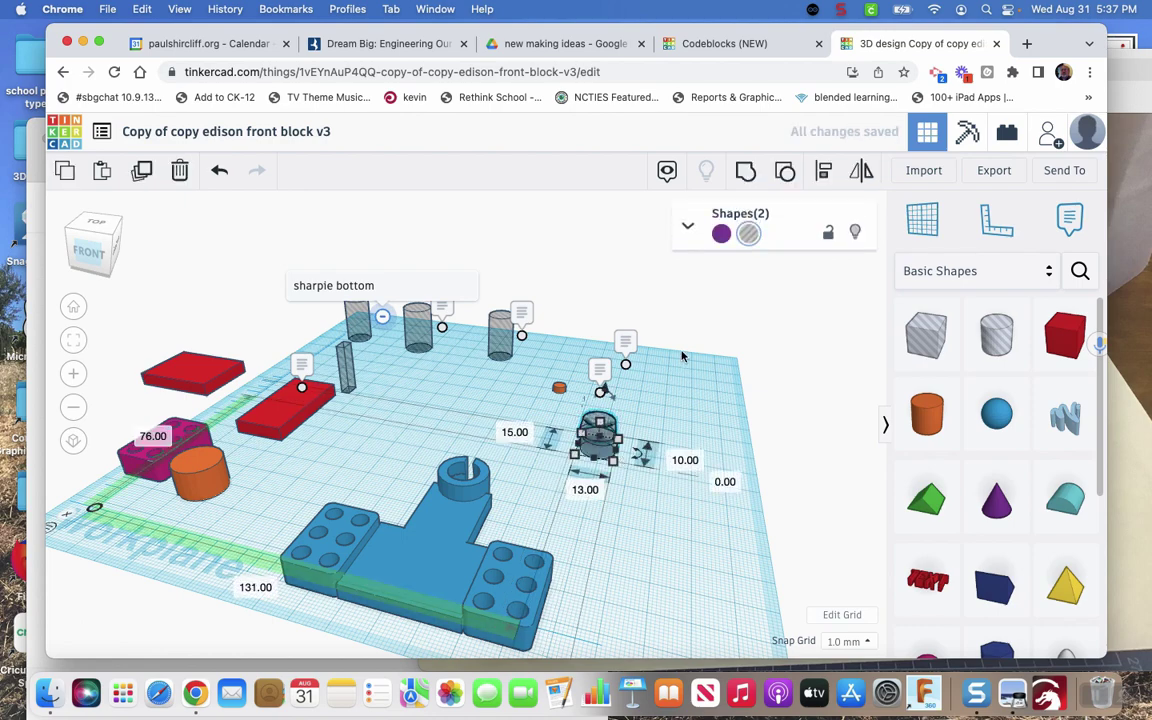
key(l)
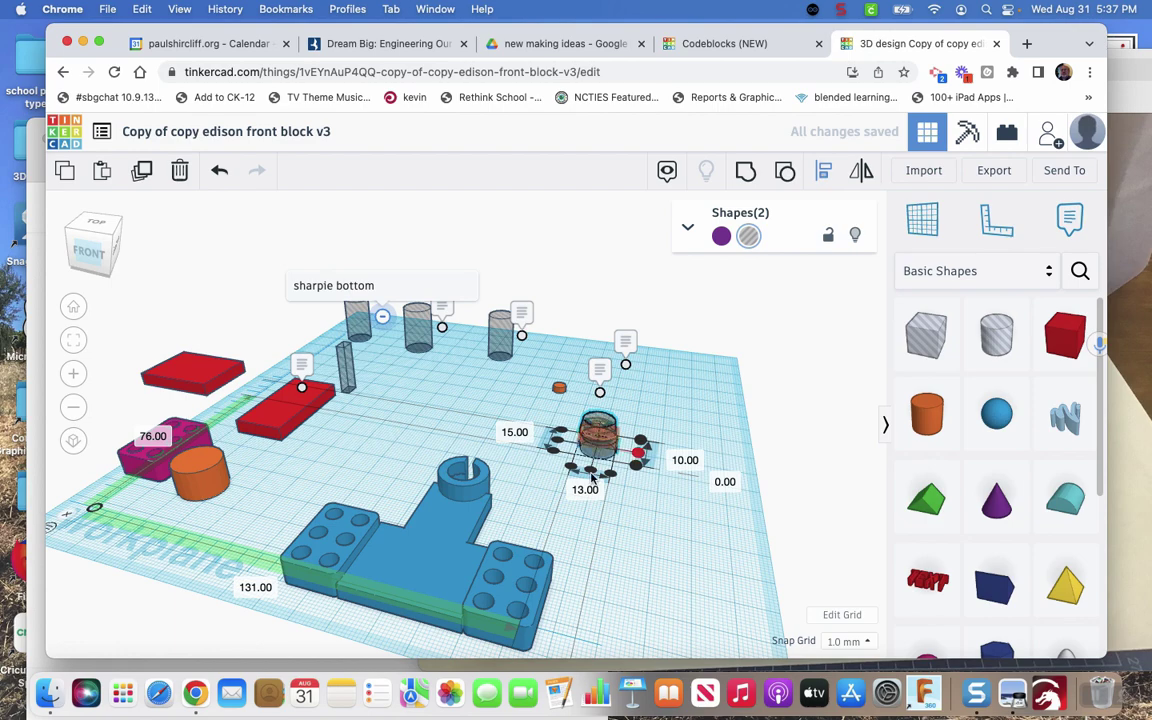
click(591, 474)
click(556, 441)
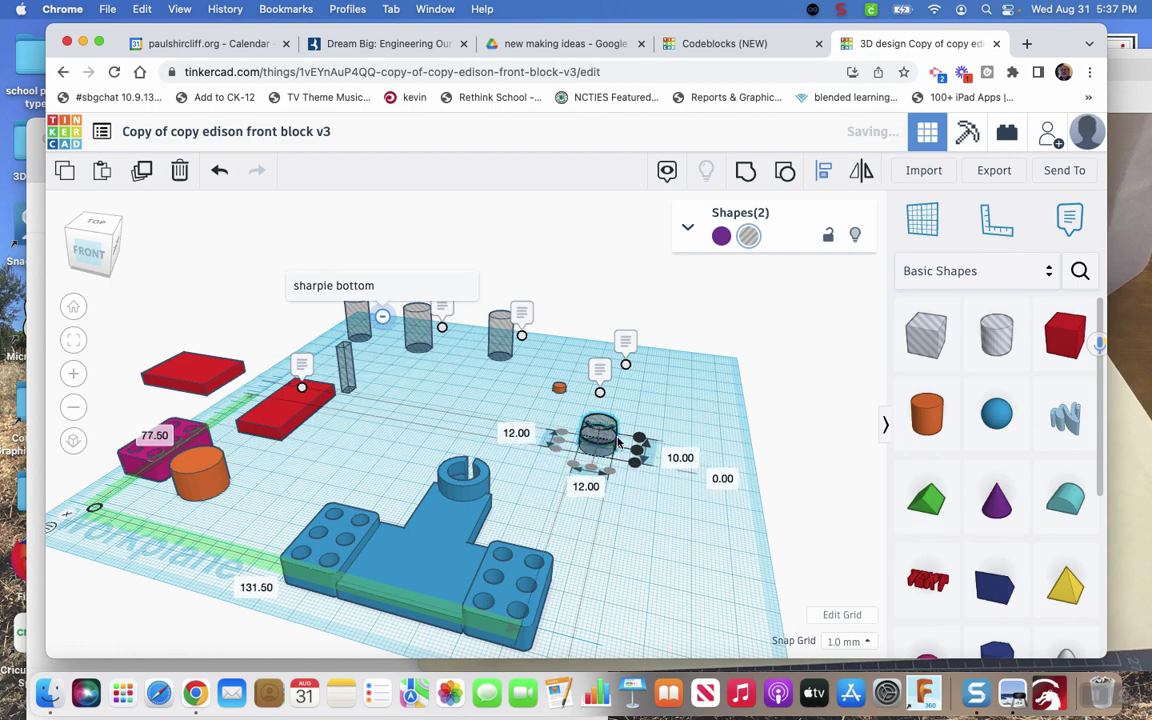
Step: Group the stacked cone piece and short cylinder into a single hole shape
key(ctrl+g)
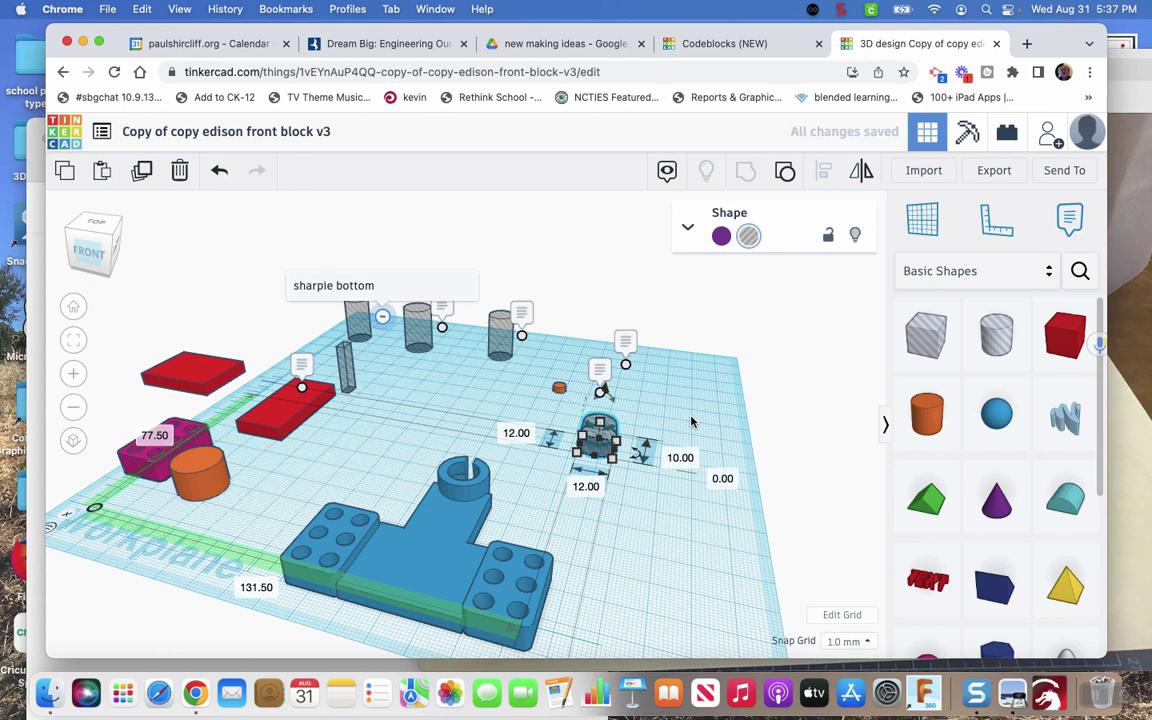
click(575, 418)
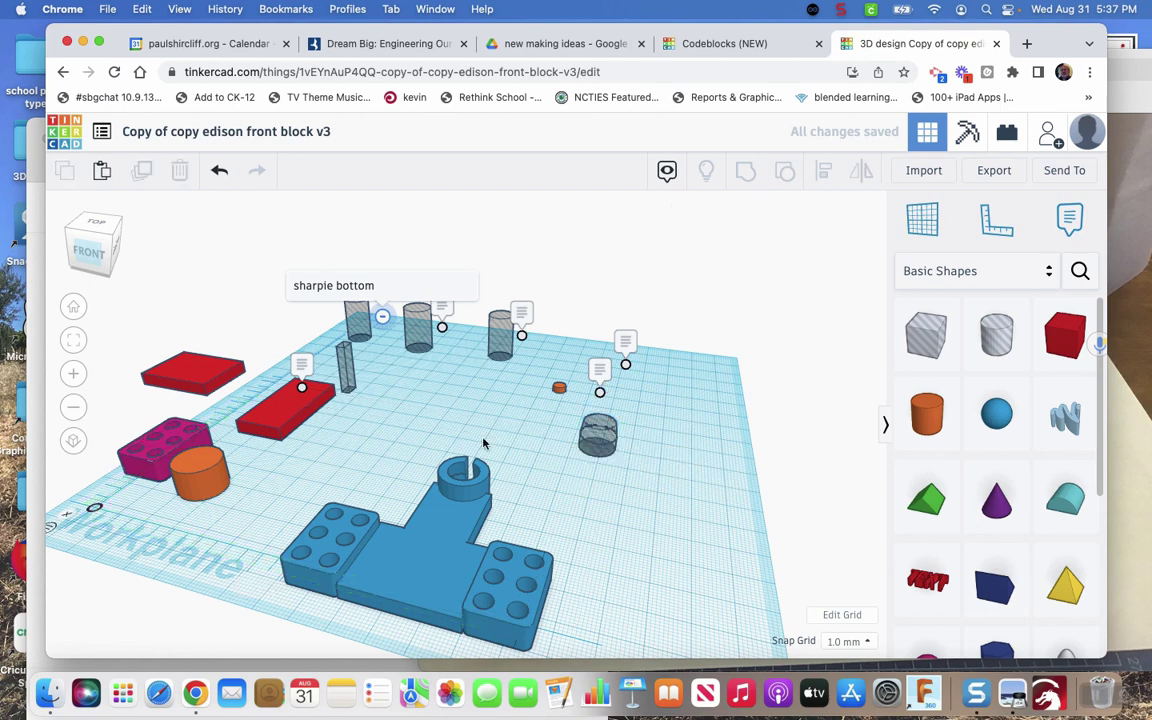
Step: Move the finished blue marker-holder block off the rear of the workplane to clear the building area
drag(419, 550, 484, 507)
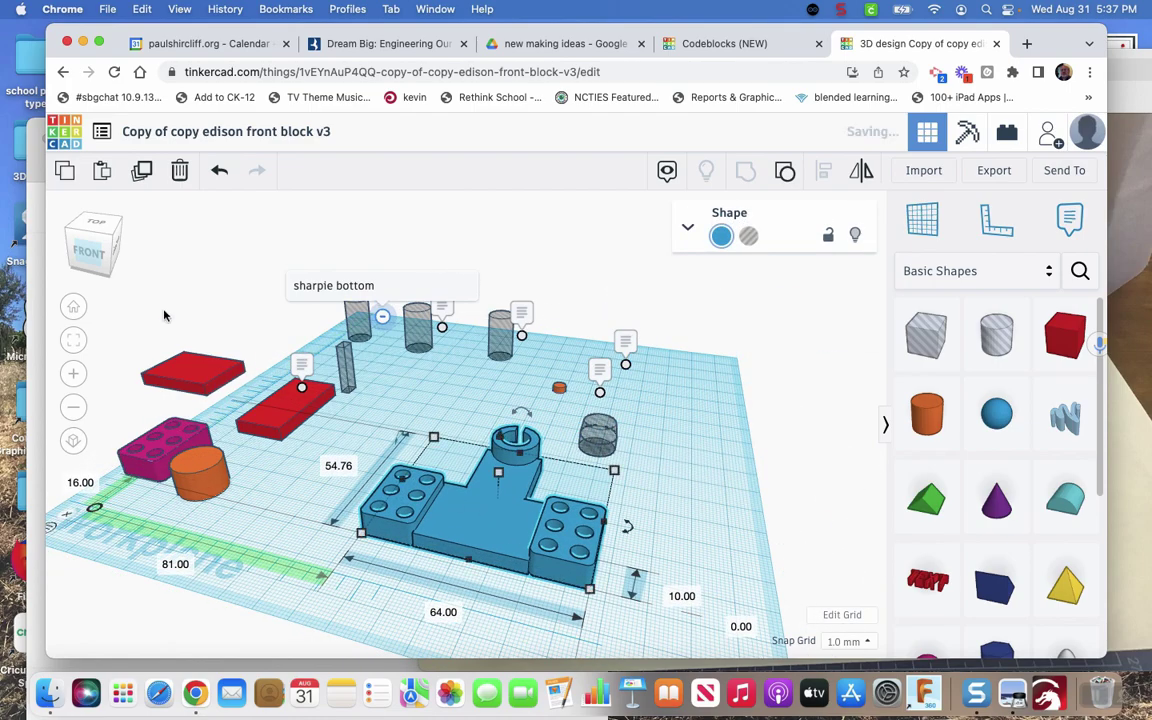
click(92, 250)
click(88, 262)
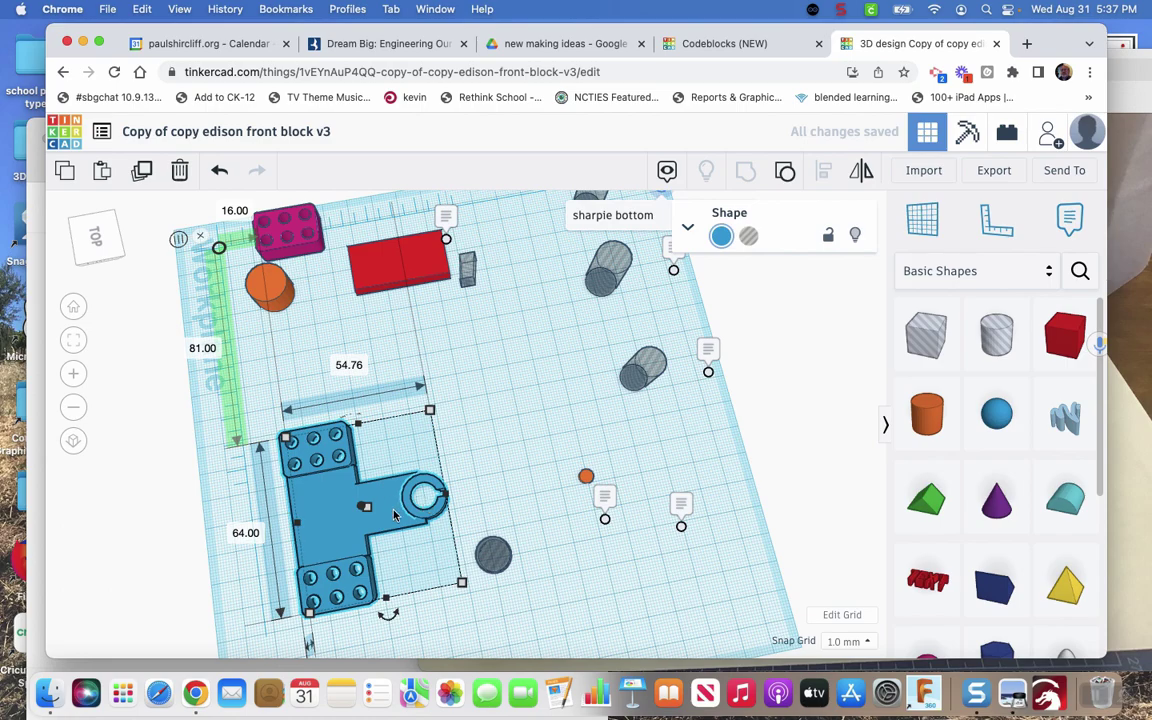
click(110, 225)
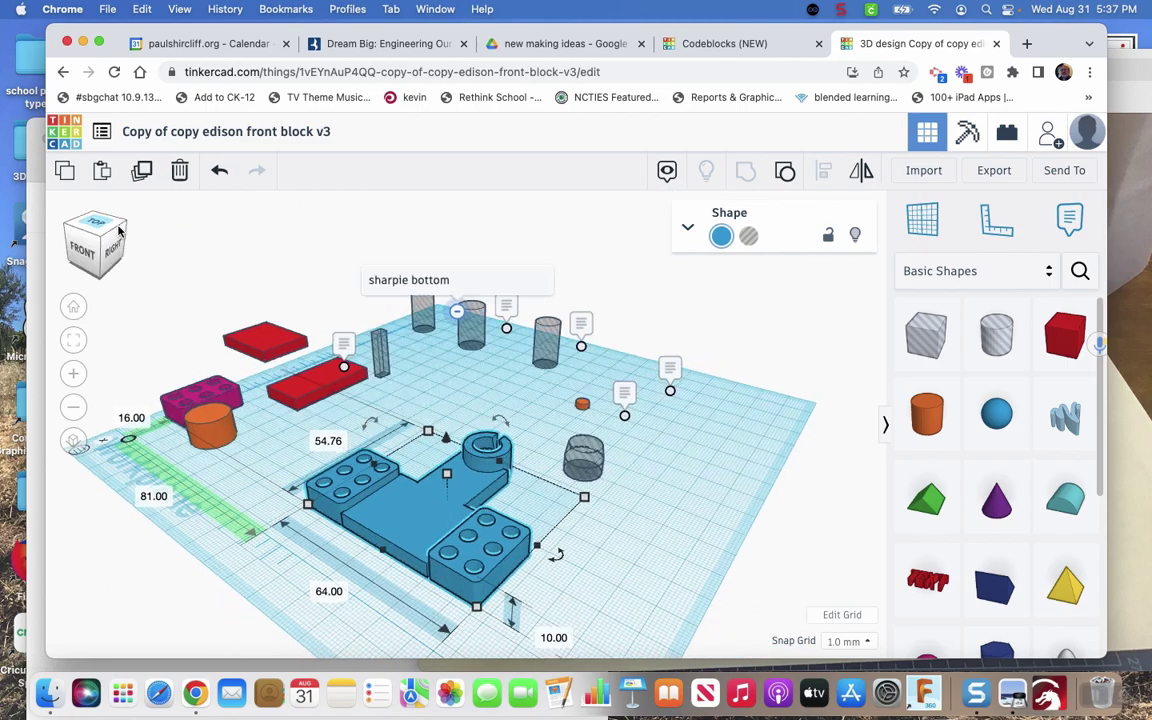
click(117, 231)
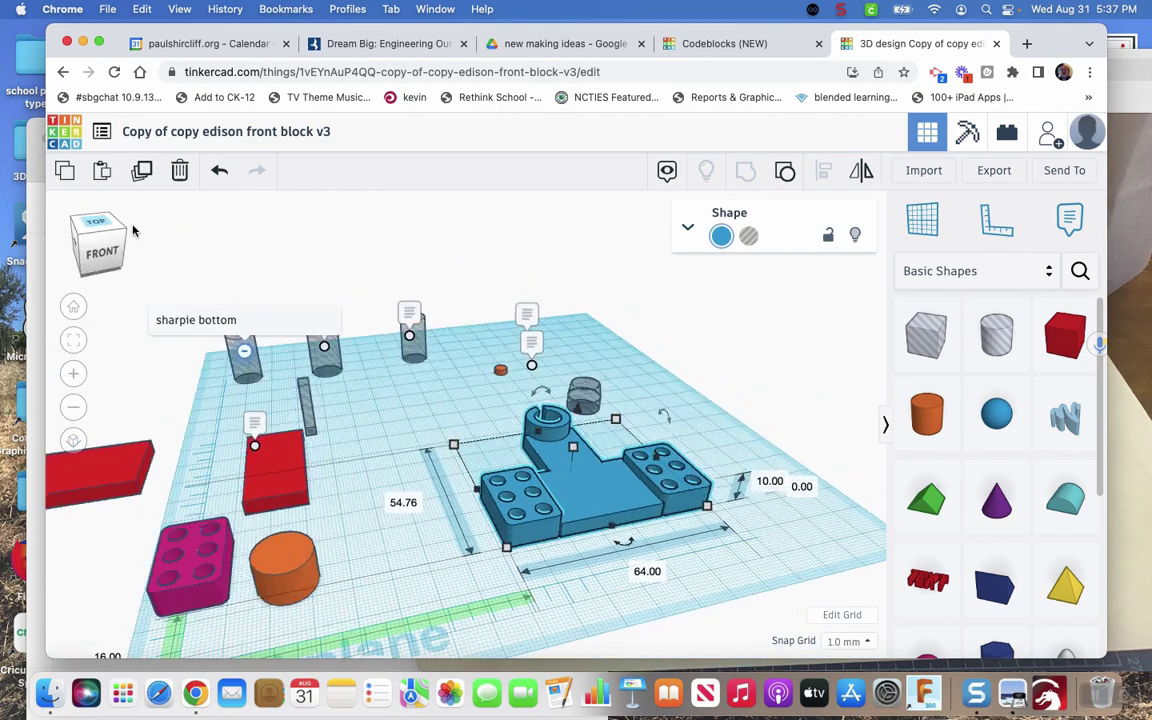
drag(585, 470, 640, 313)
Step: Lay out the 32 × 24 mm red box at the front of the workplane, flanked by the purple Edison brick and a duplicate of it
drag(105, 449, 530, 517)
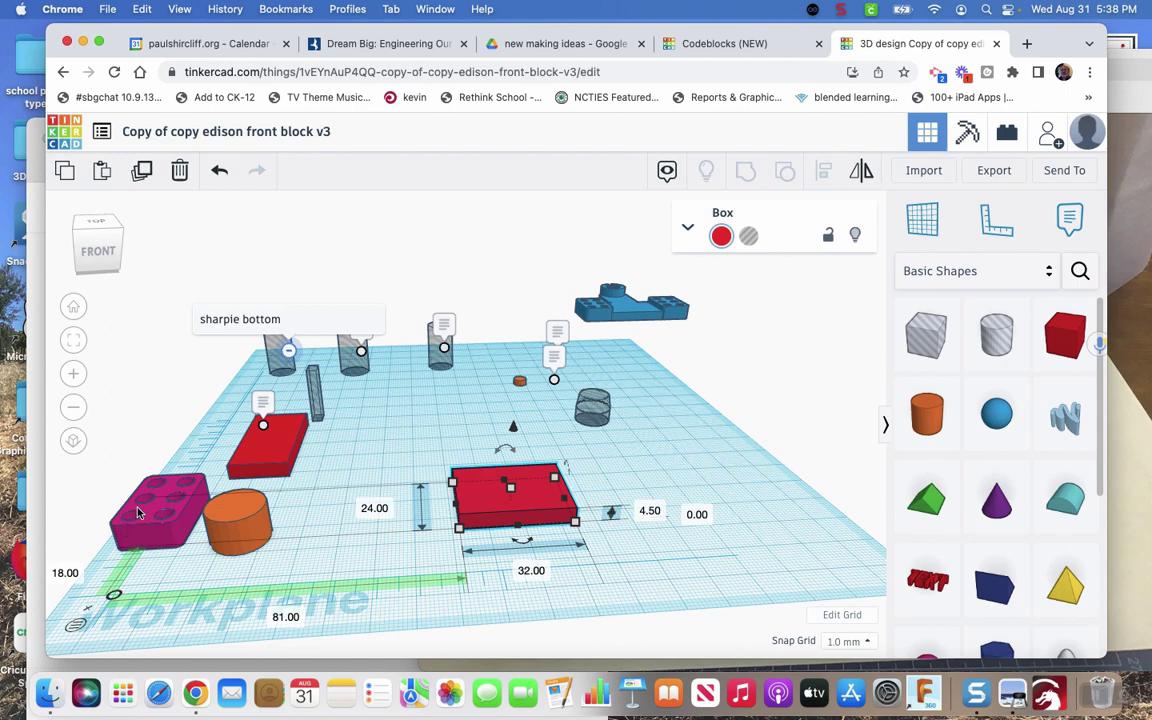
drag(141, 516, 402, 510)
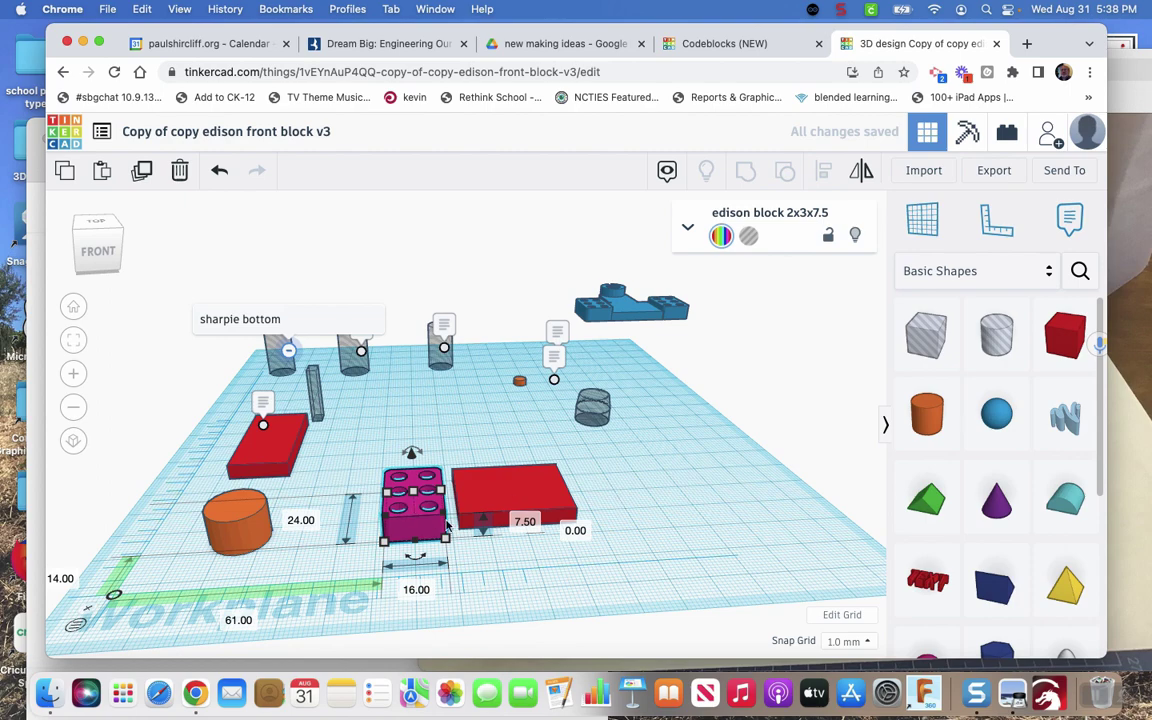
drag(380, 478, 612, 488)
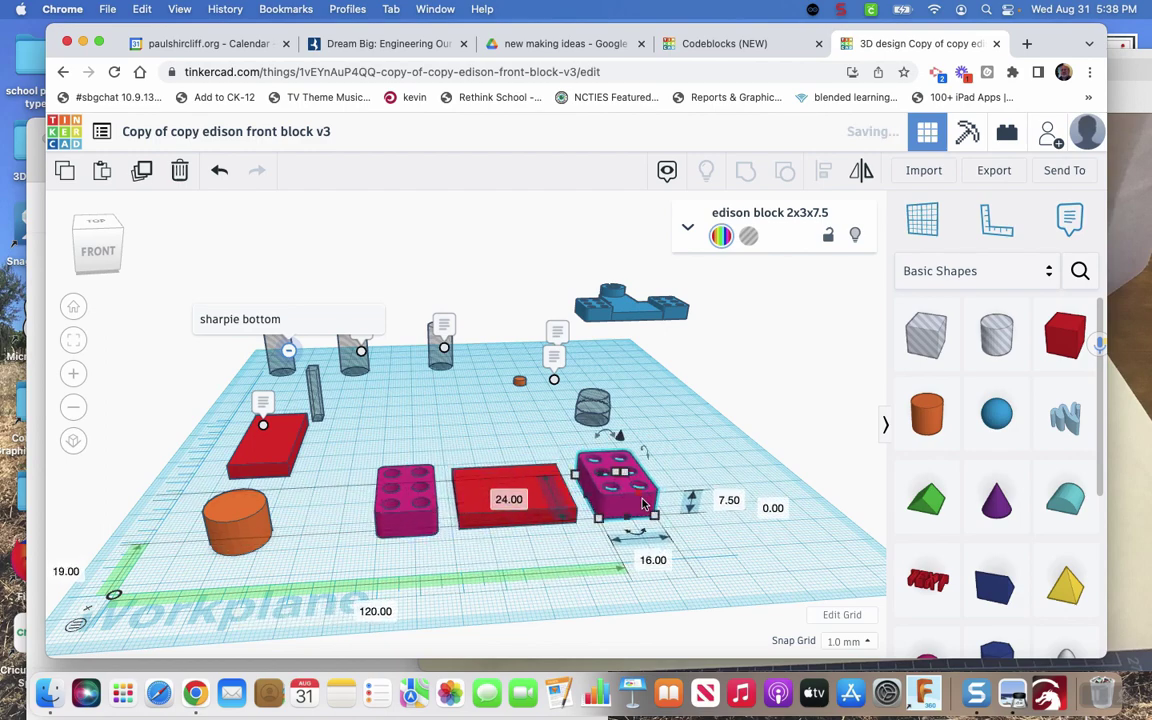
click(466, 402)
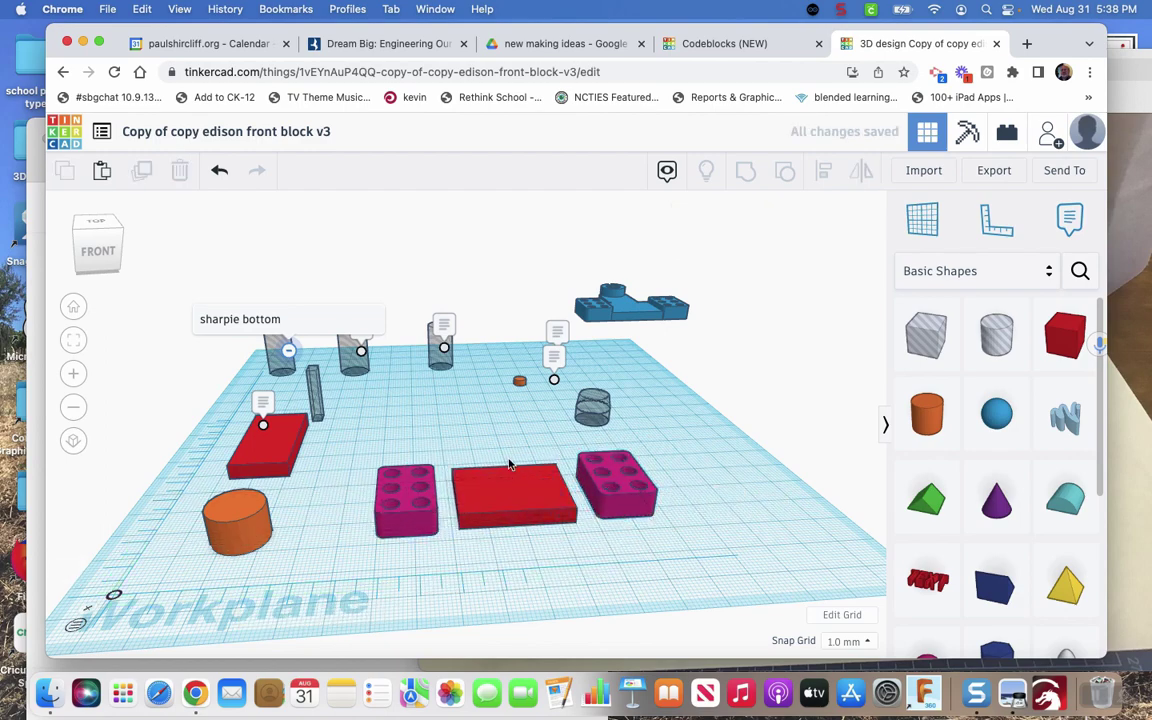
Step: Align the red box with the right-hand purple brick, centred front to back and flush at their right edges
click(560, 470)
shift+click(615, 482)
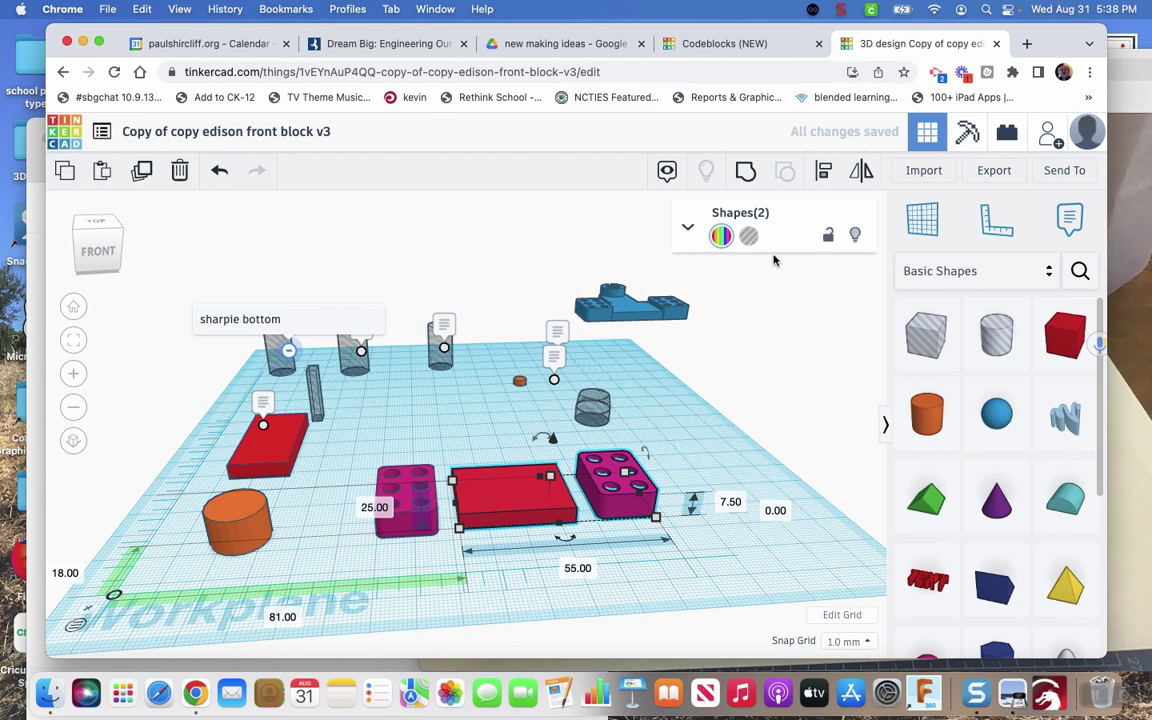
click(822, 170)
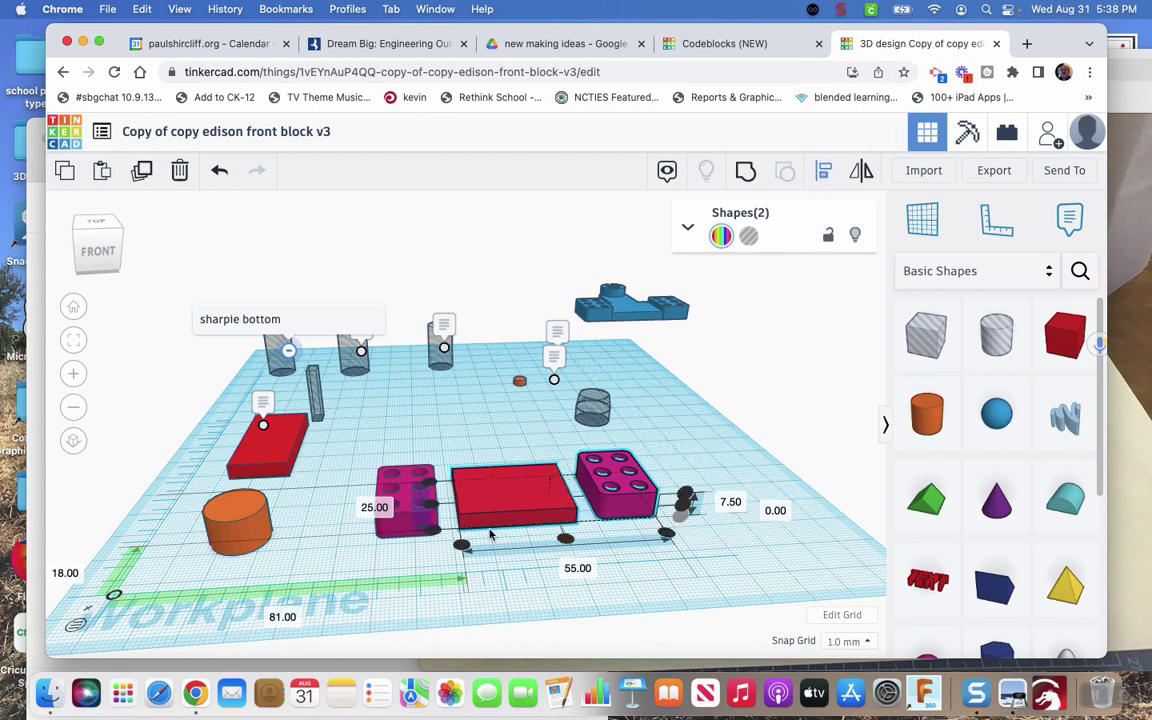
click(566, 540)
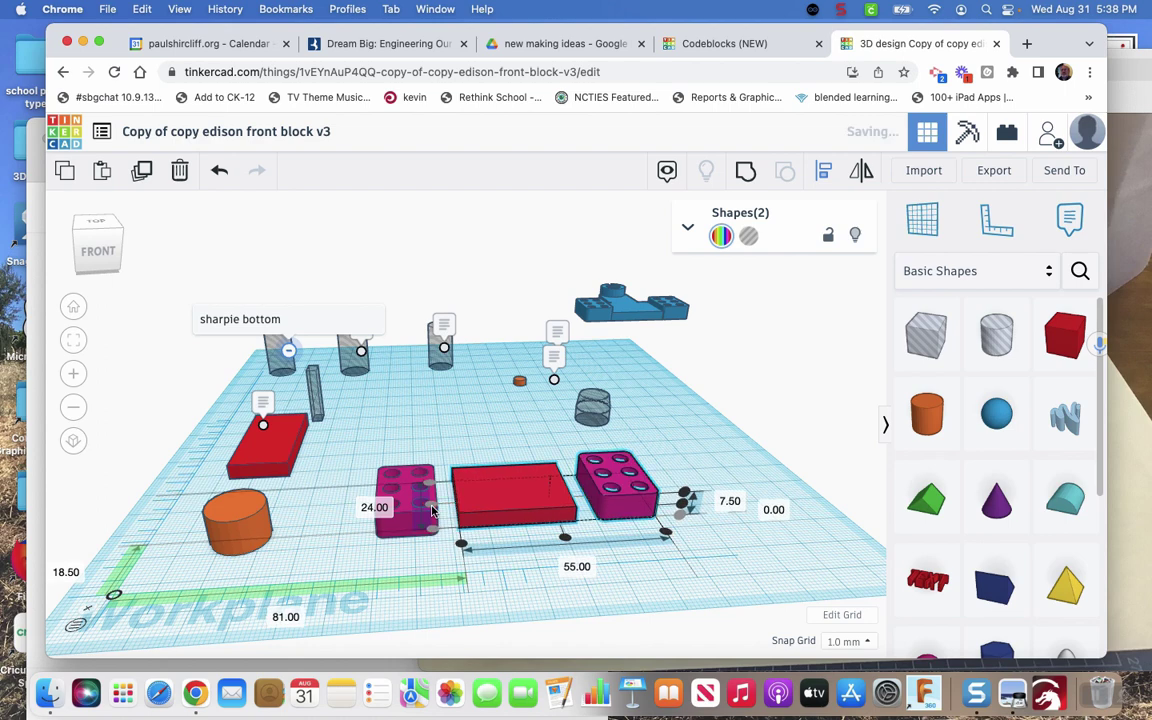
click(665, 536)
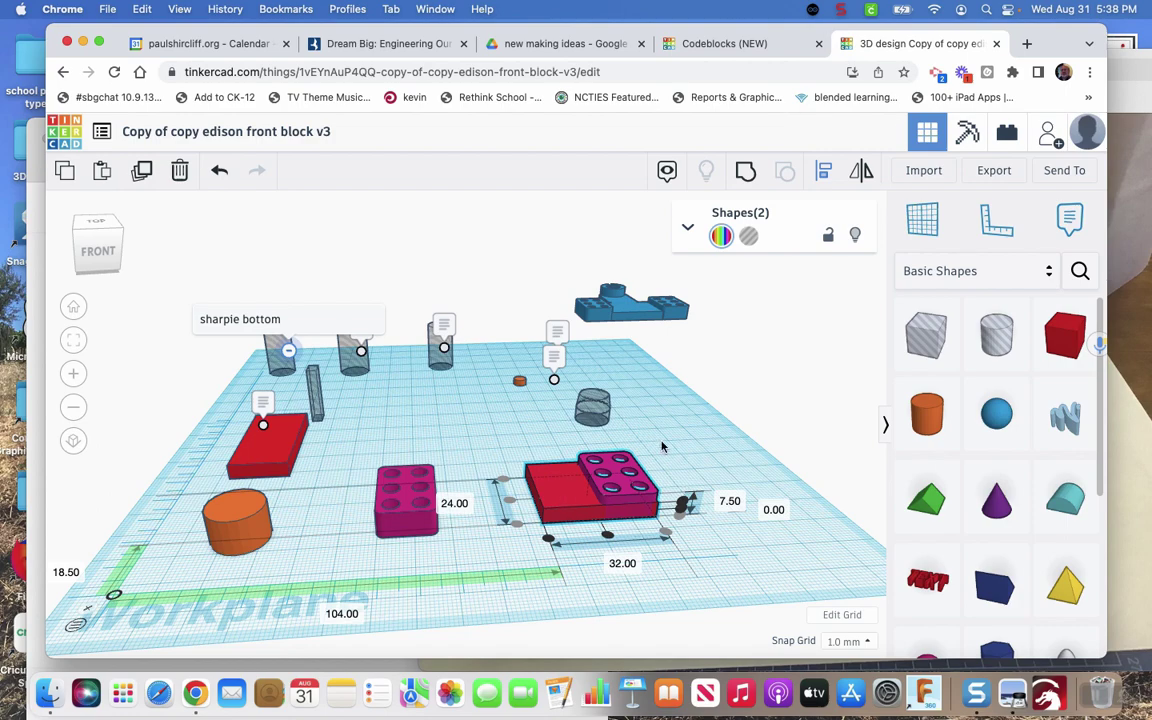
Step: Move the front red box 16 mm left so it butts against the left edge of the right-hand purple brick
click(548, 493)
key(Left)
key(Left)
key(Left)
key(Left)
key(Left)
key(Left)
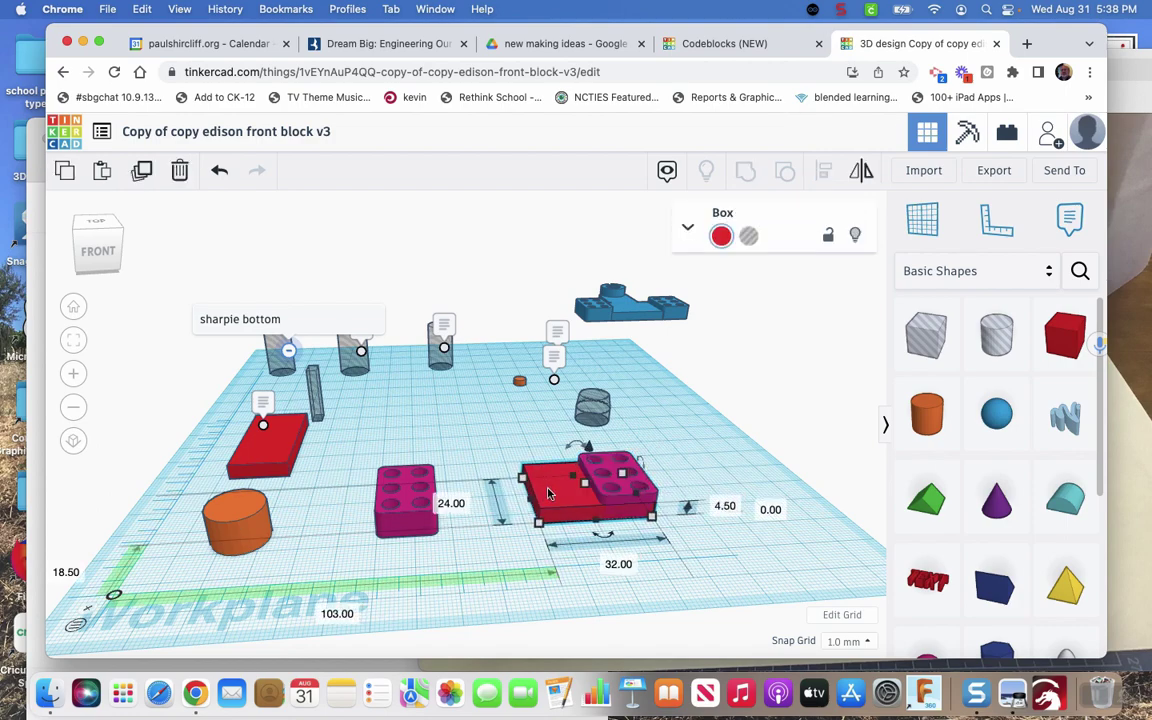
key(Left)
key(Left)
key(Left)
key(Left)
key(Left)
key(Left)
key(Left)
key(Left)
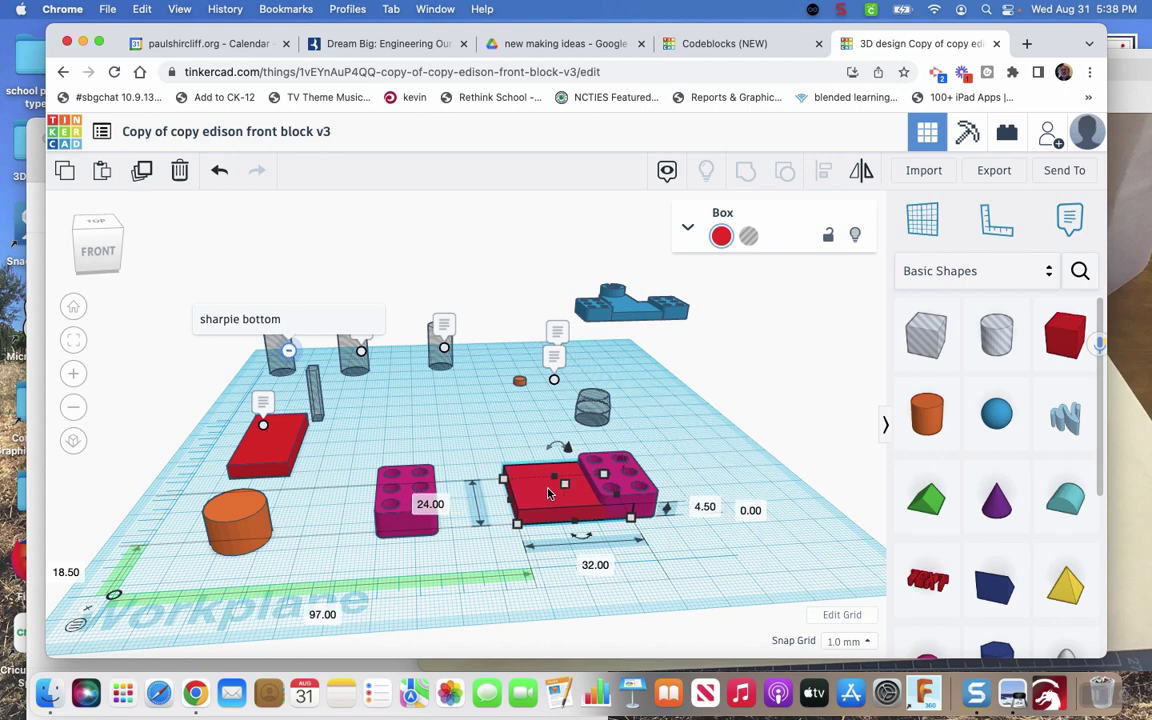
key(Left)
key(Left)
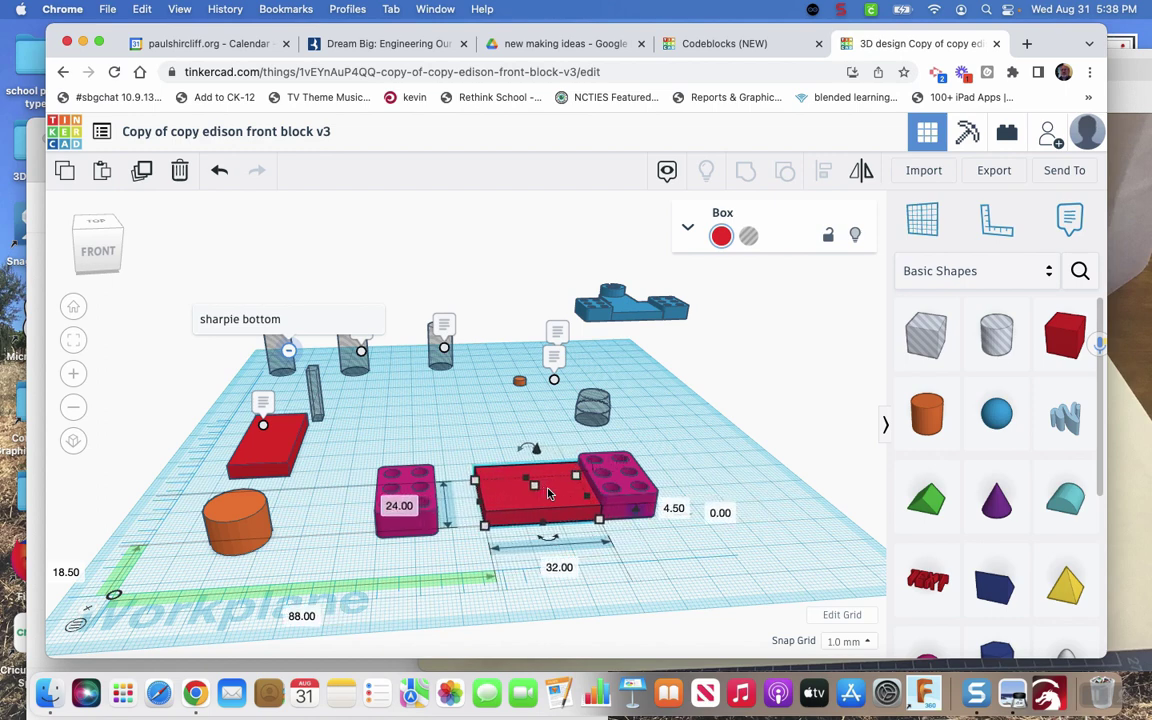
click(710, 463)
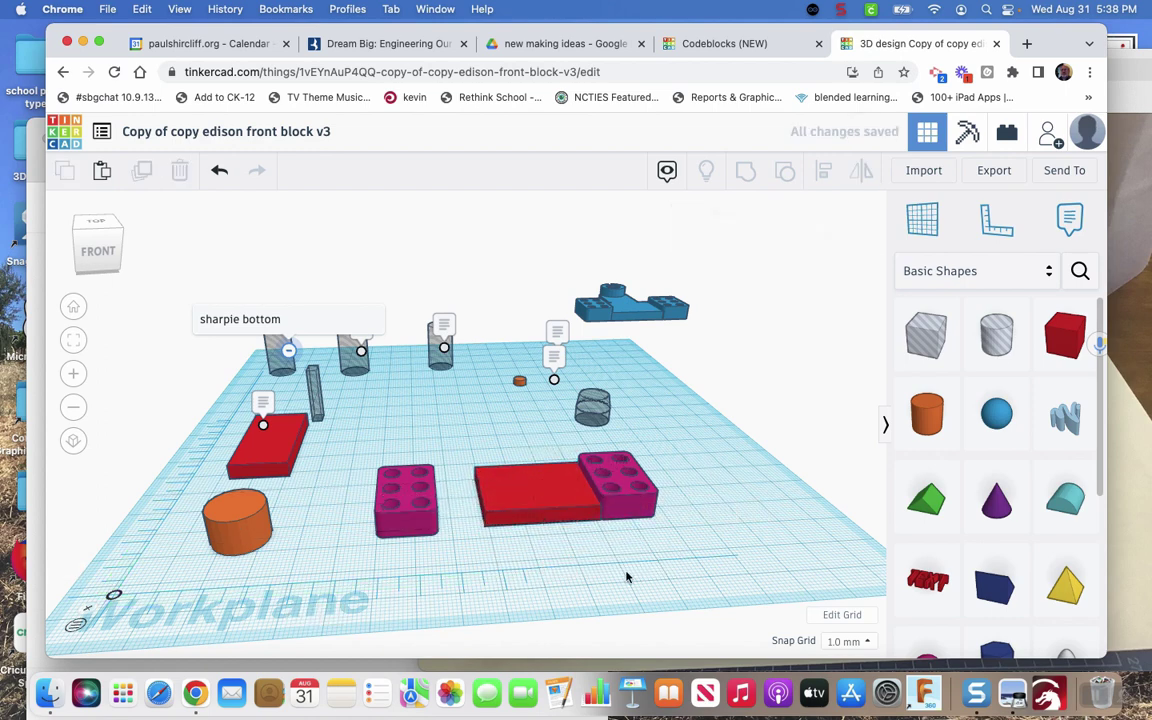
Step: Group the front red box with the right-hand purple brick, keeping their original colours
click(530, 488)
shift+click(615, 485)
key(h)
key(super+z)
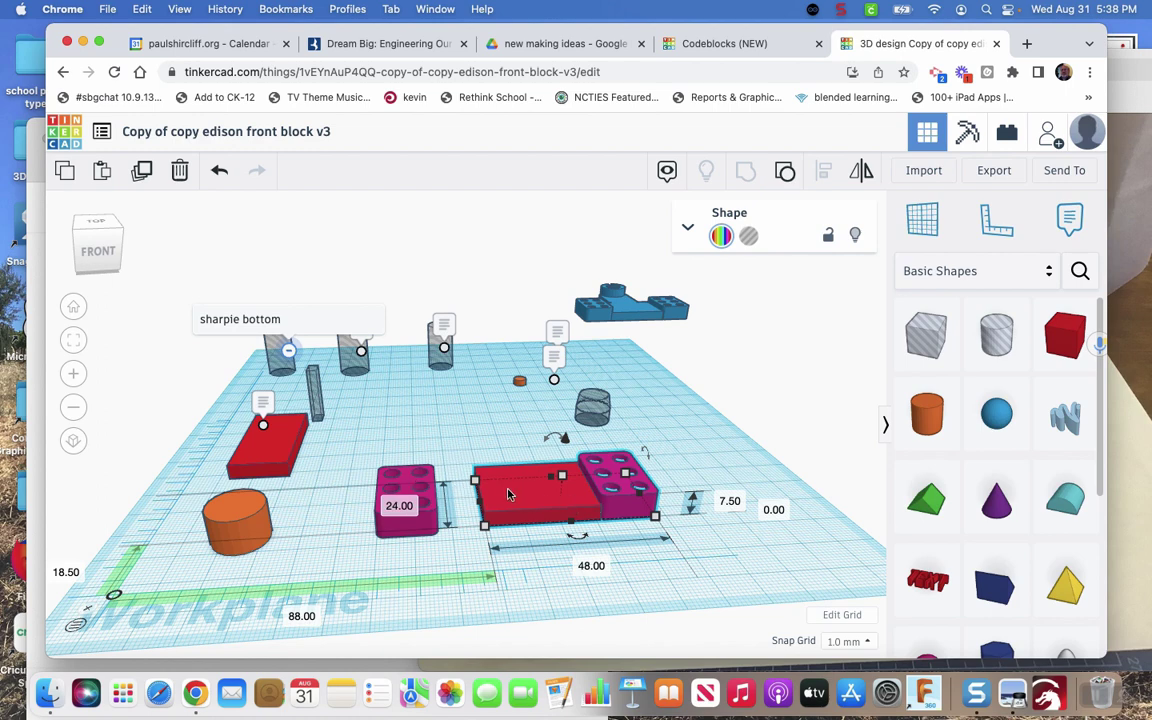
click(450, 558)
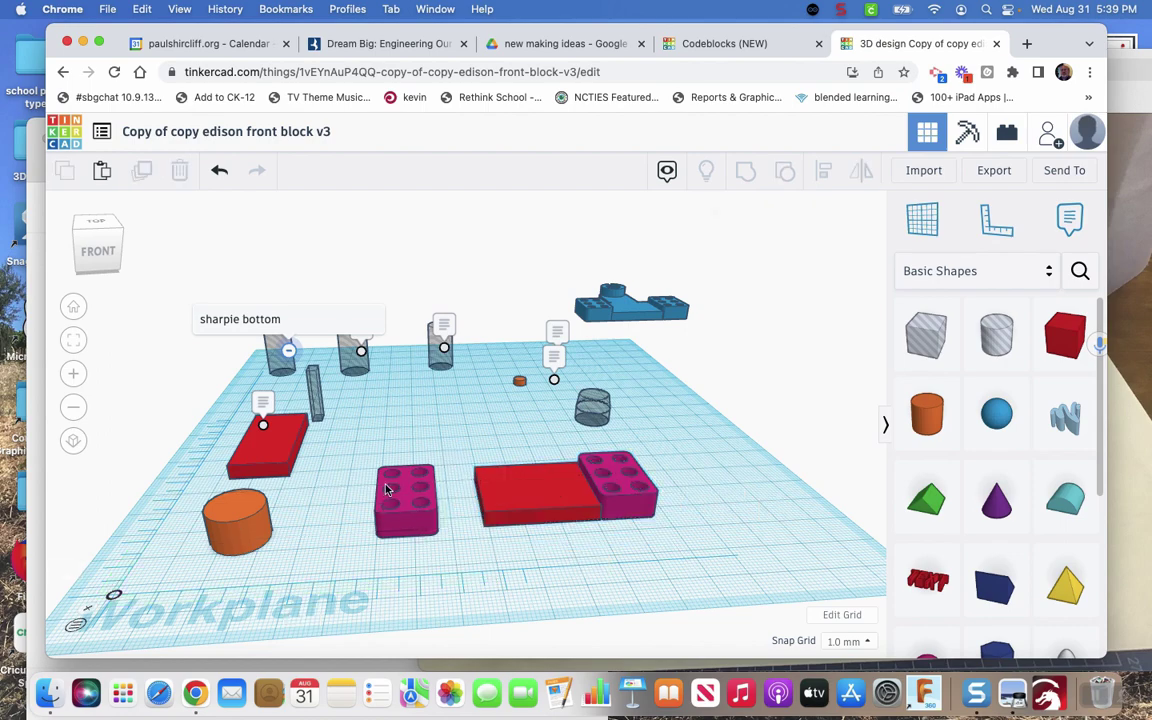
Step: Align the left-hand purple brick with the grouped box and brick, centred front to back and flush at their left edges
drag(386, 489, 456, 480)
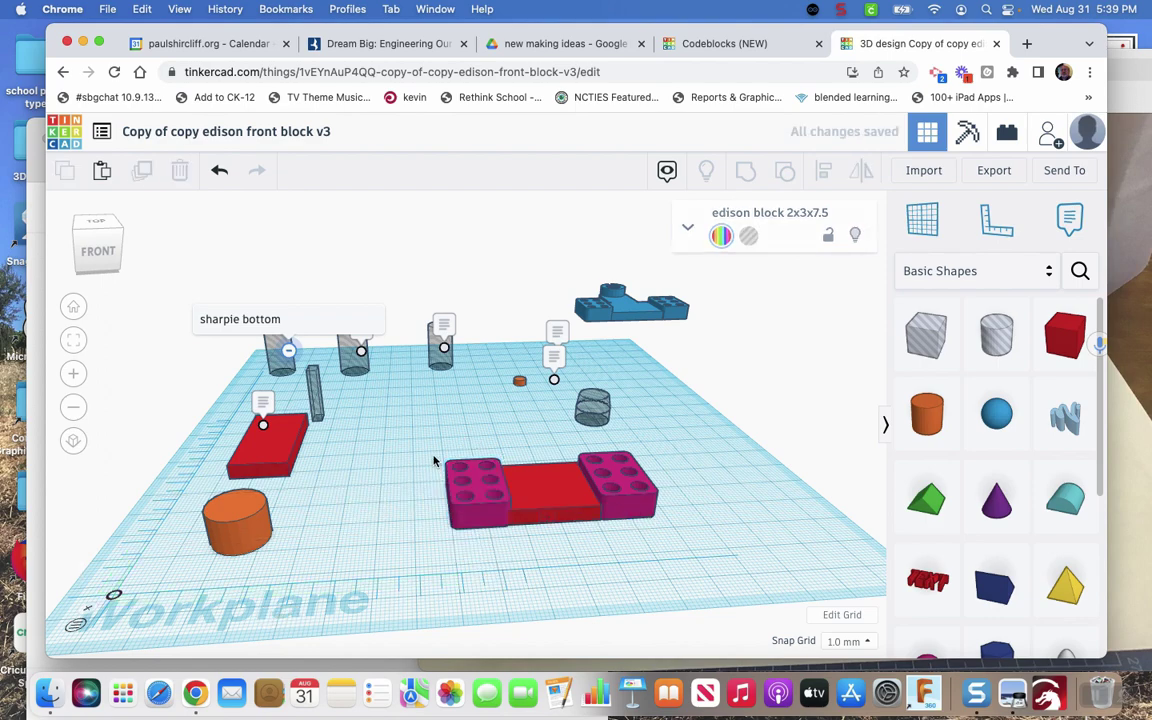
shift+click(550, 518)
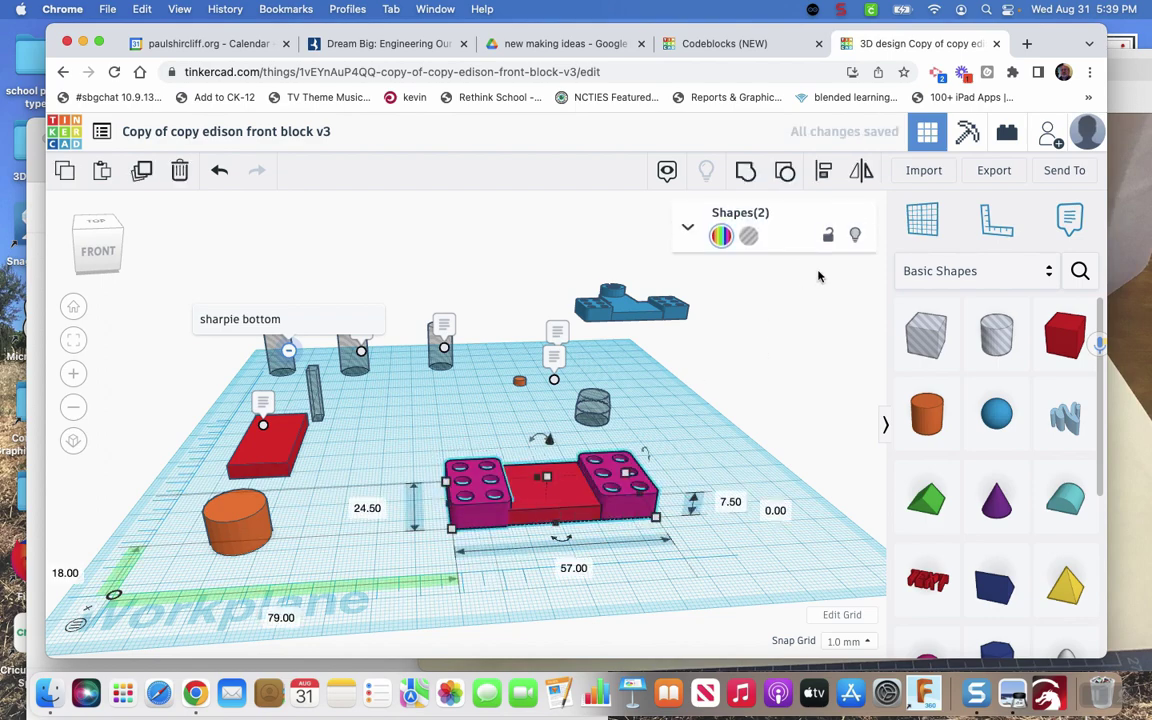
click(823, 171)
click(425, 508)
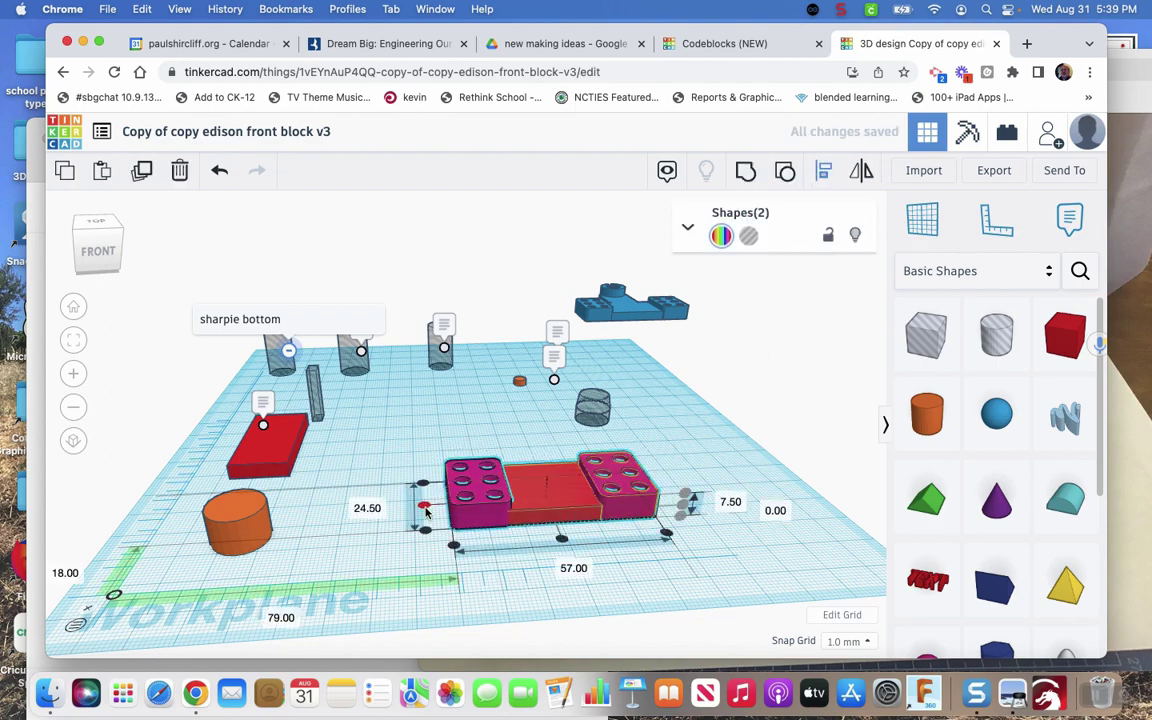
click(424, 486)
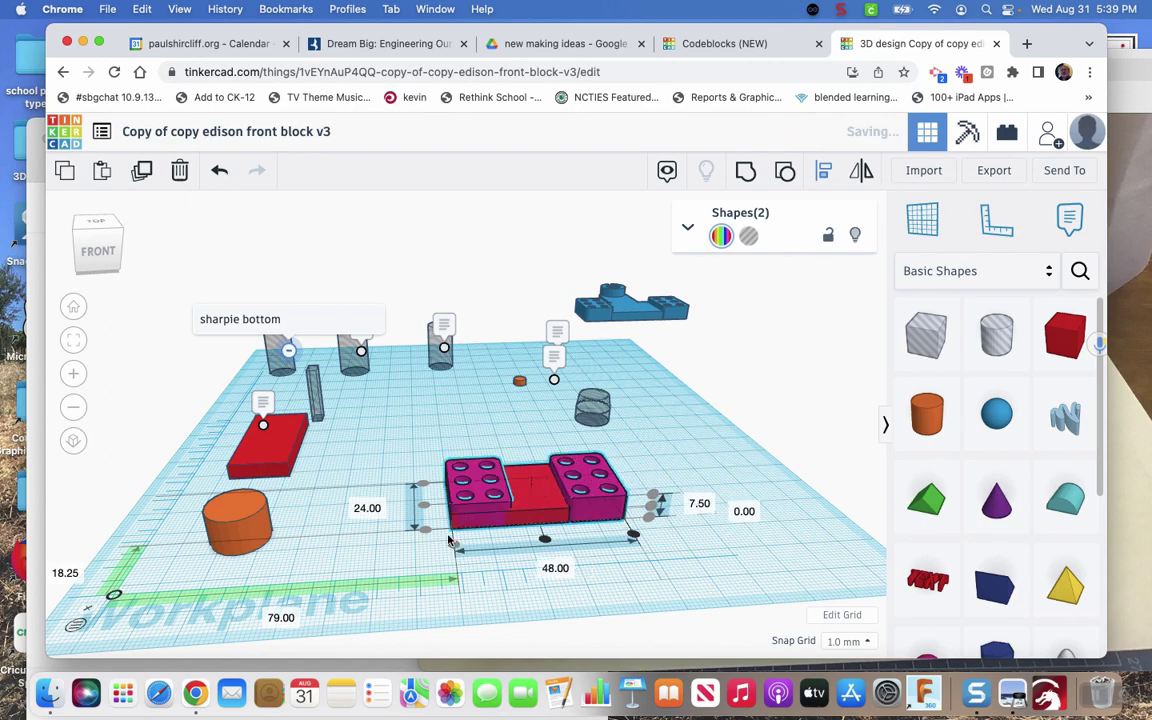
click(683, 457)
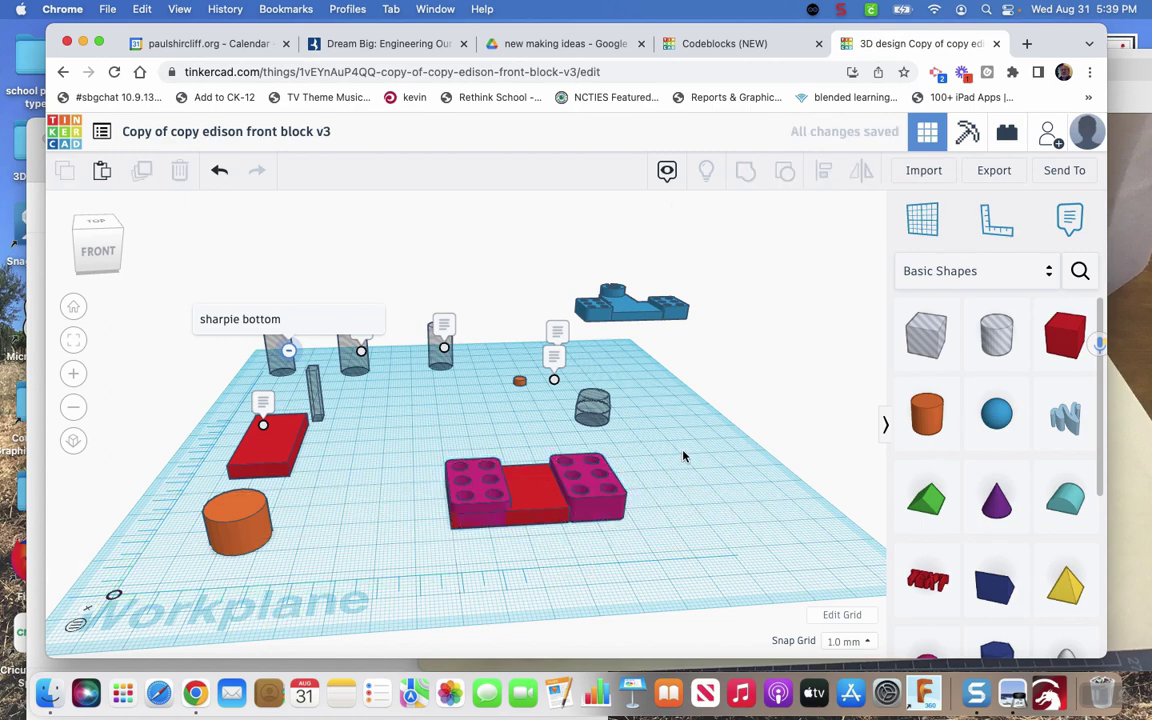
Step: Move the grouped box and brick 16 mm right so the red box butts against the left-hand purple brick
click(549, 508)
key(Right)
key(Right)
key(Right)
key(Right)
key(Right)
key(Right)
key(Right)
key(Right)
key(Right)
key(Right)
key(Right)
key(Right)
key(Right)
key(Right)
key(Right)
key(Right)
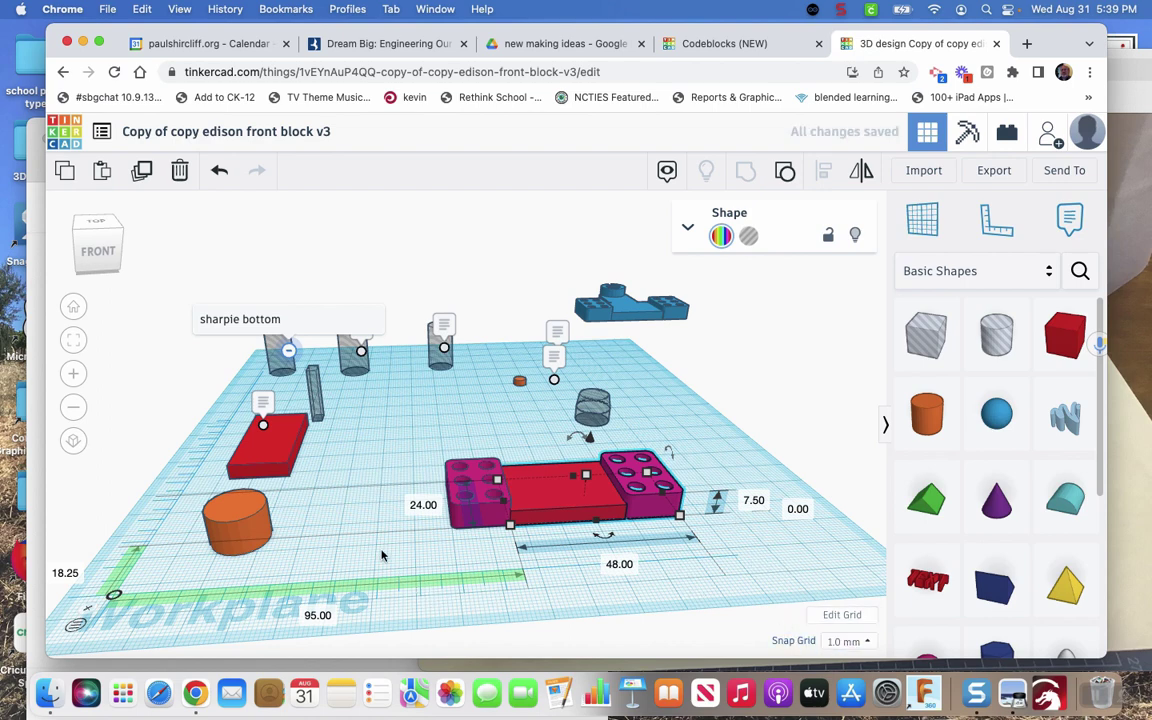
Step: Group the left-hand purple brick with the box-and-brick group, keeping their original colours
drag(420, 458, 600, 505)
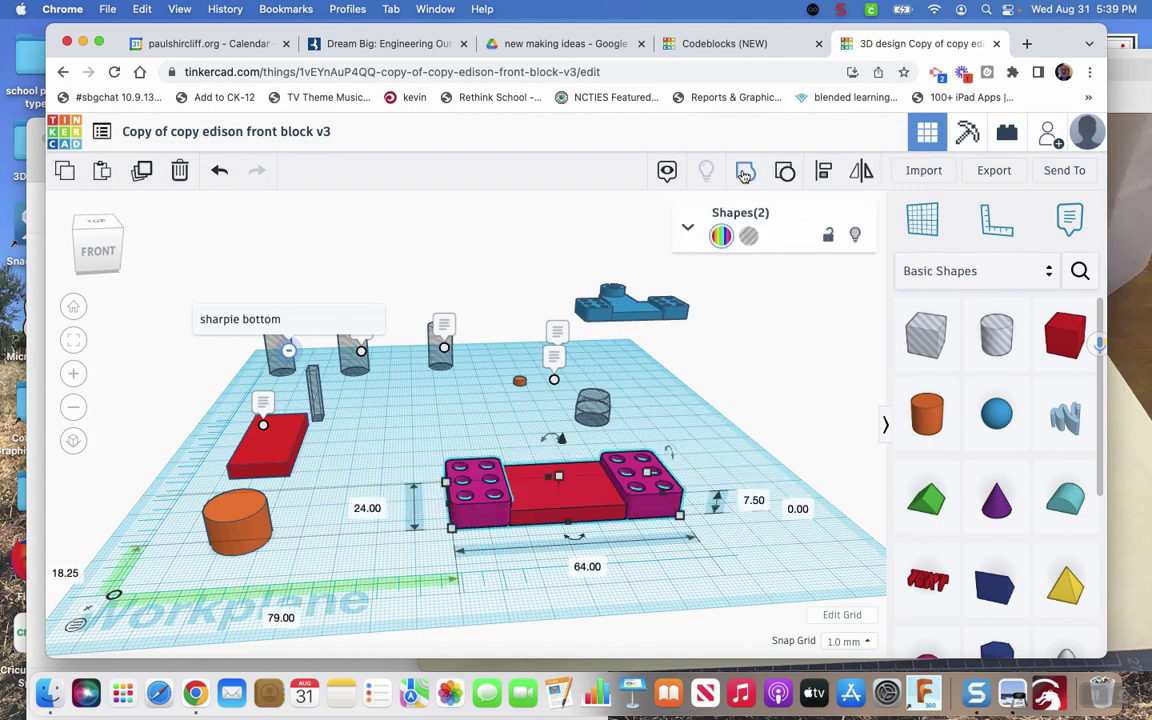
click(727, 280)
click(475, 505)
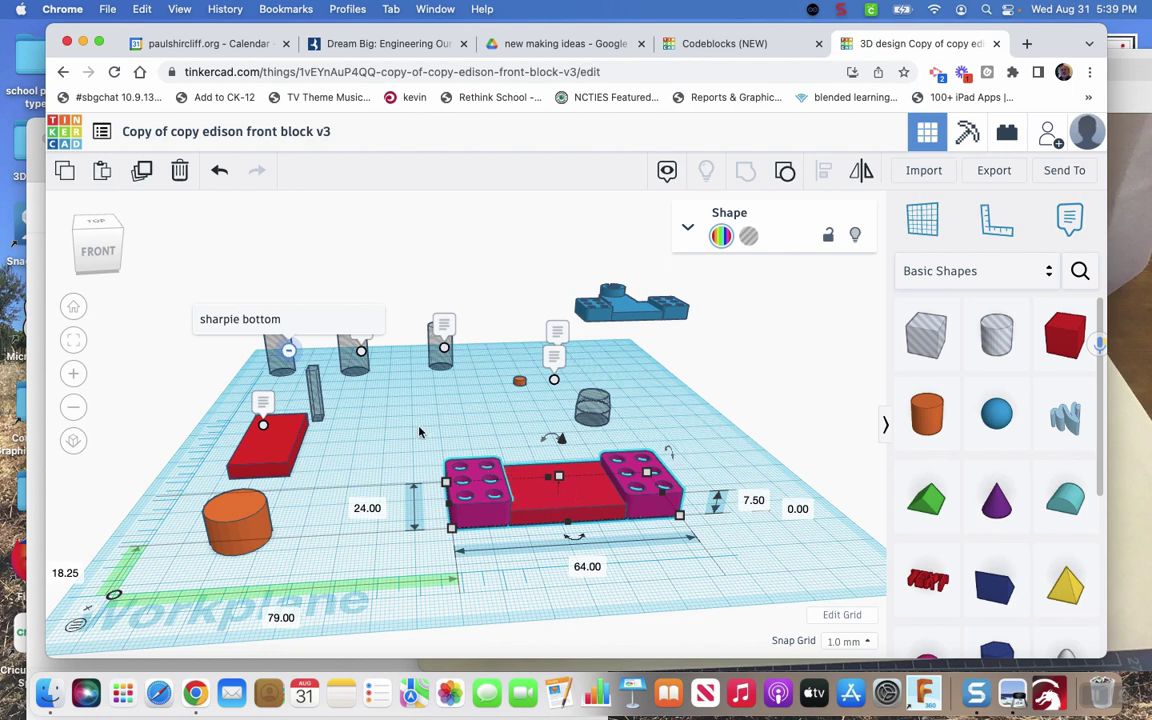
click(378, 434)
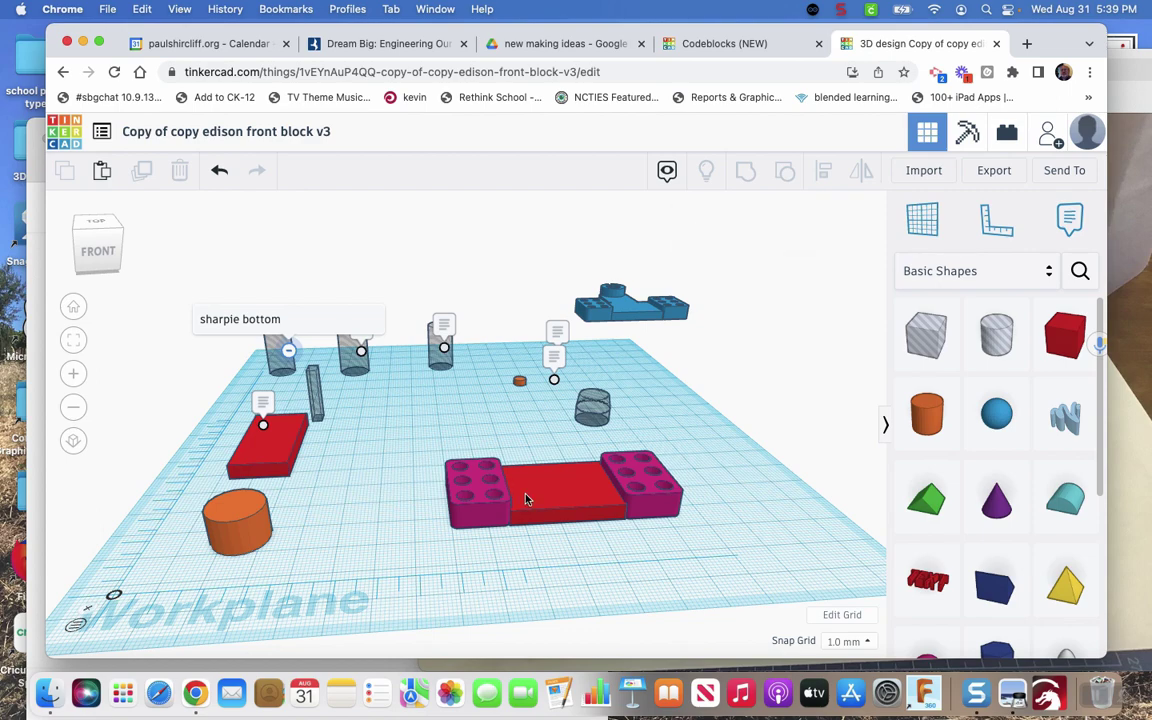
Step: Shift the grouped block toward the front left and place the 18 × 37 mm red box behind its middle
drag(525, 499, 462, 527)
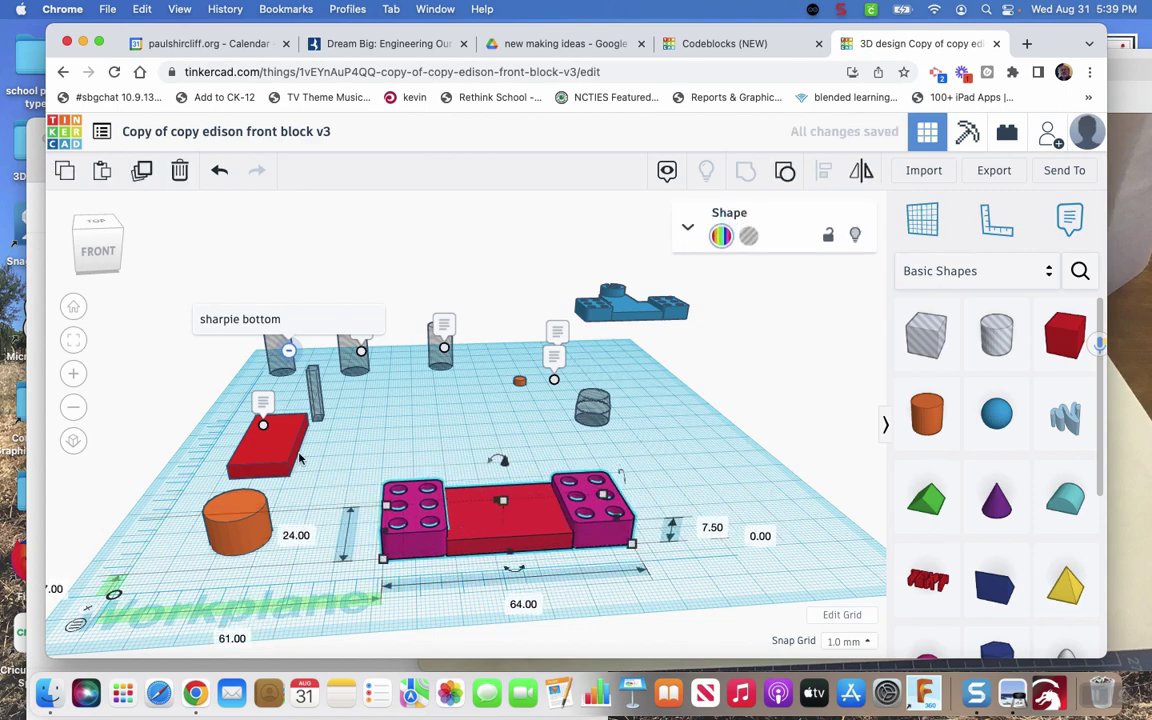
click(275, 455)
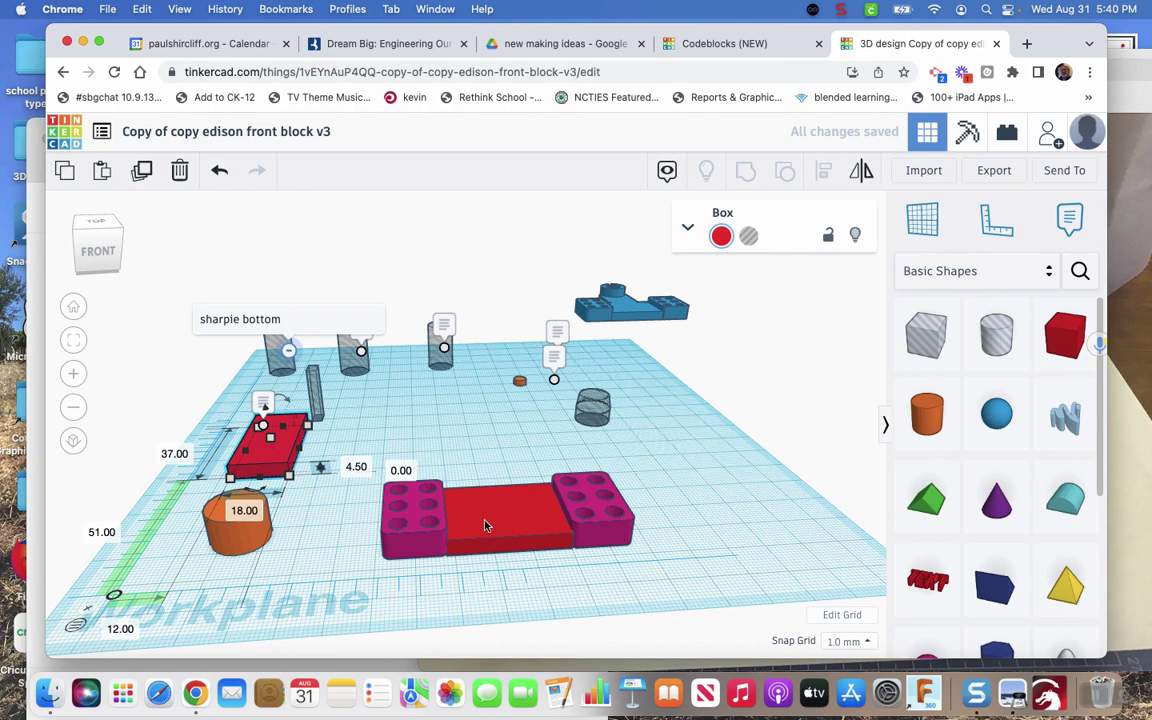
drag(260, 453, 478, 442)
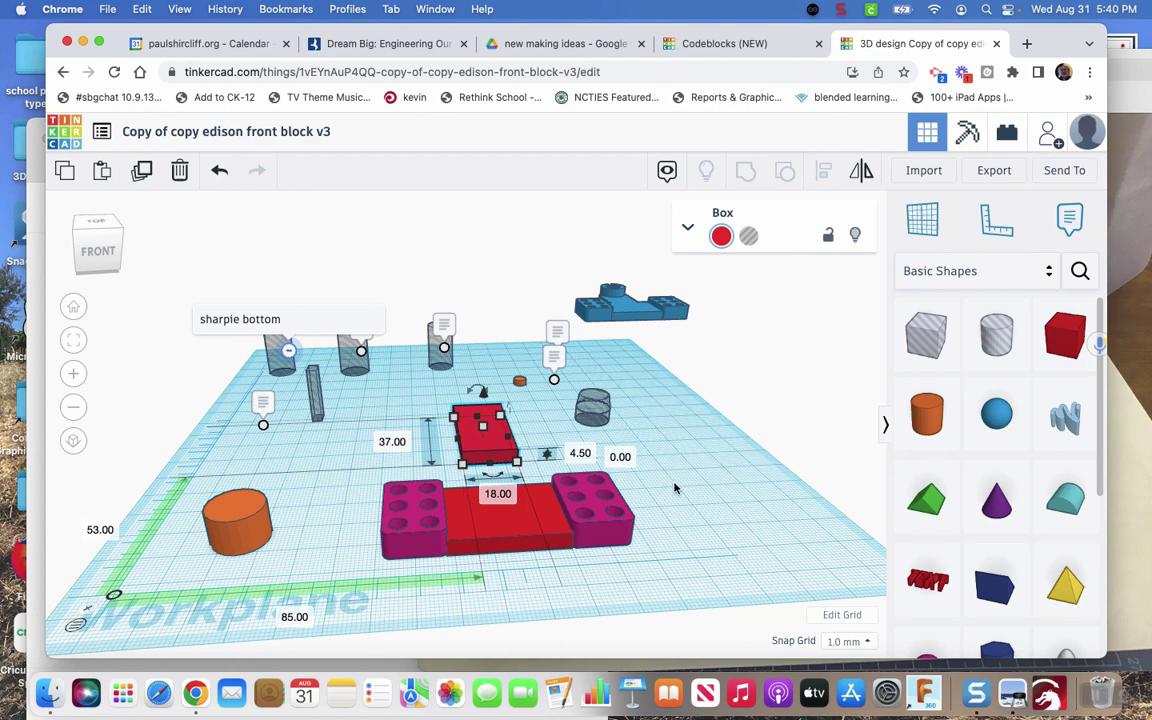
click(402, 398)
click(483, 440)
click(655, 470)
click(474, 441)
click(255, 525)
click(270, 470)
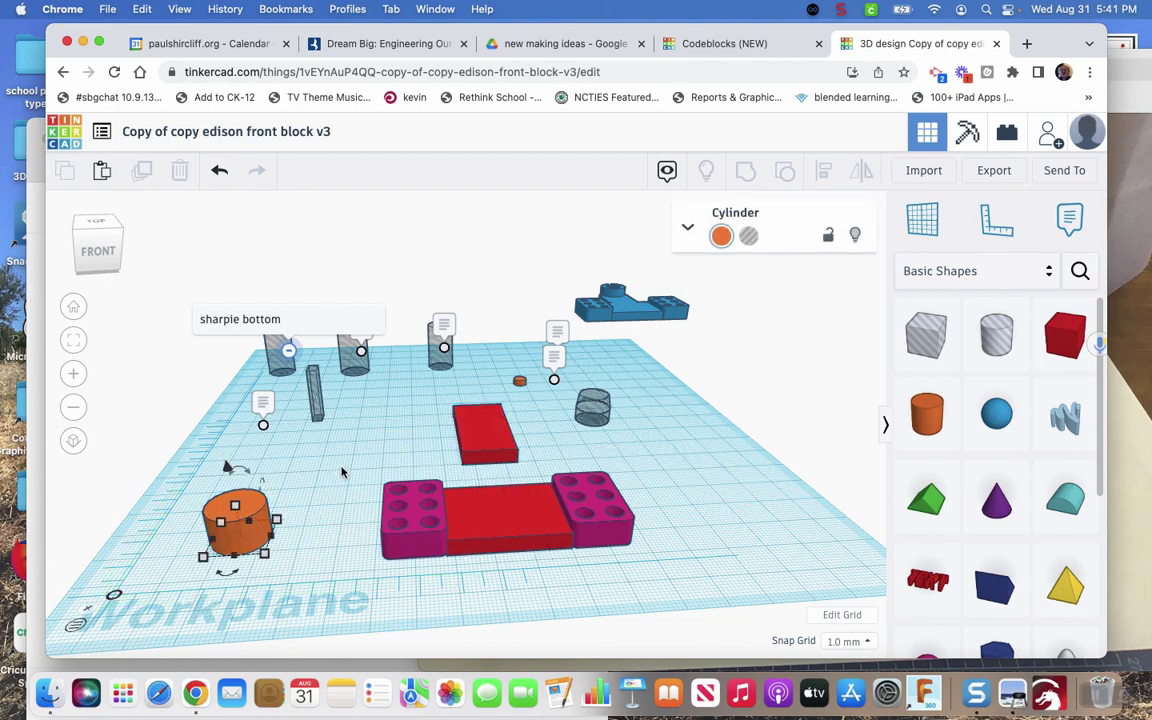
Step: Align the 18 × 37 mm red box with the grouped block, centred side to side and flush at the front edges
drag(490, 448, 490, 468)
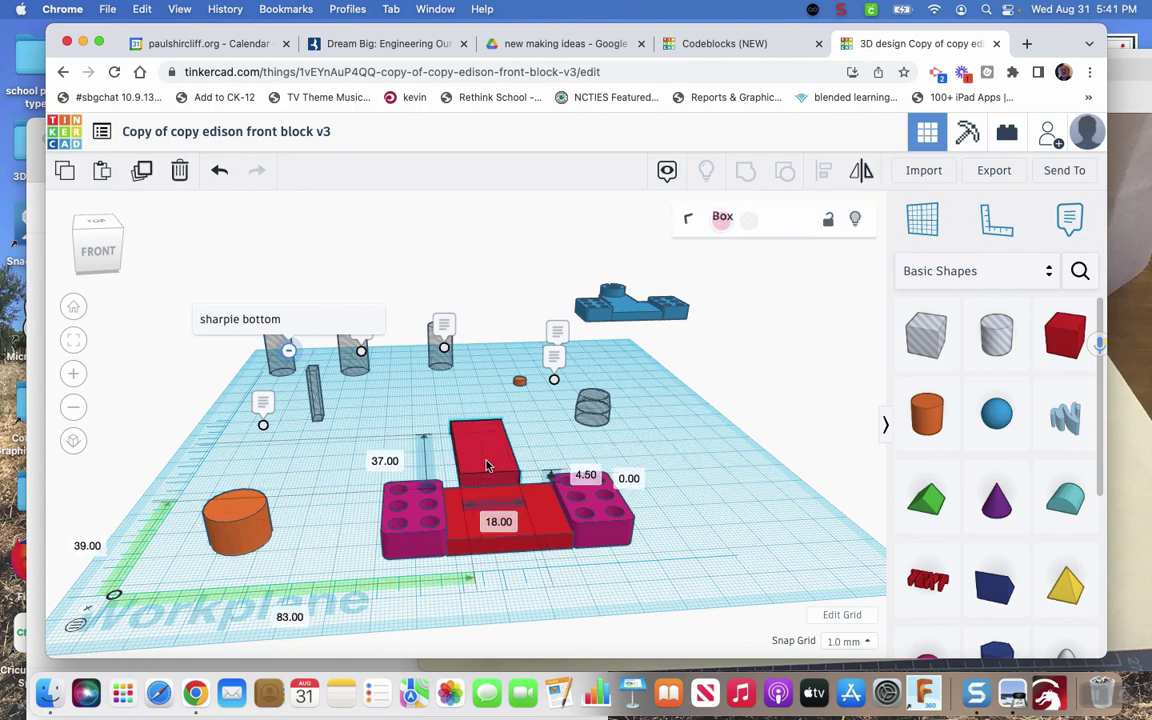
click(386, 445)
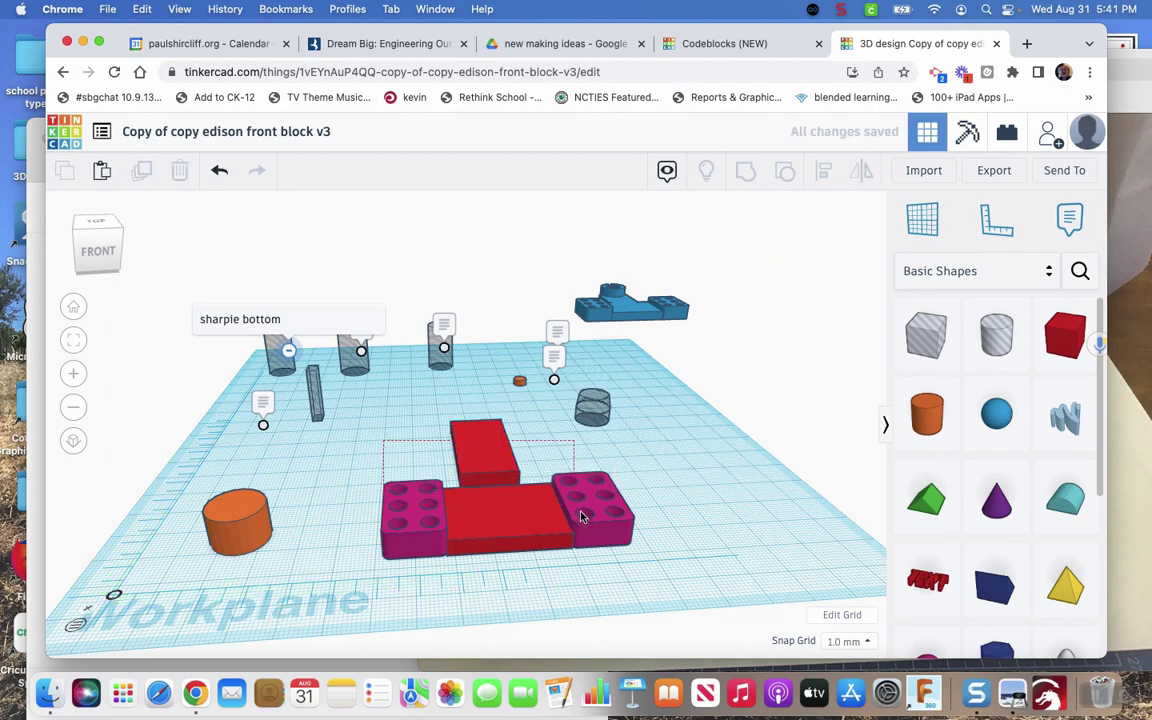
click(598, 543)
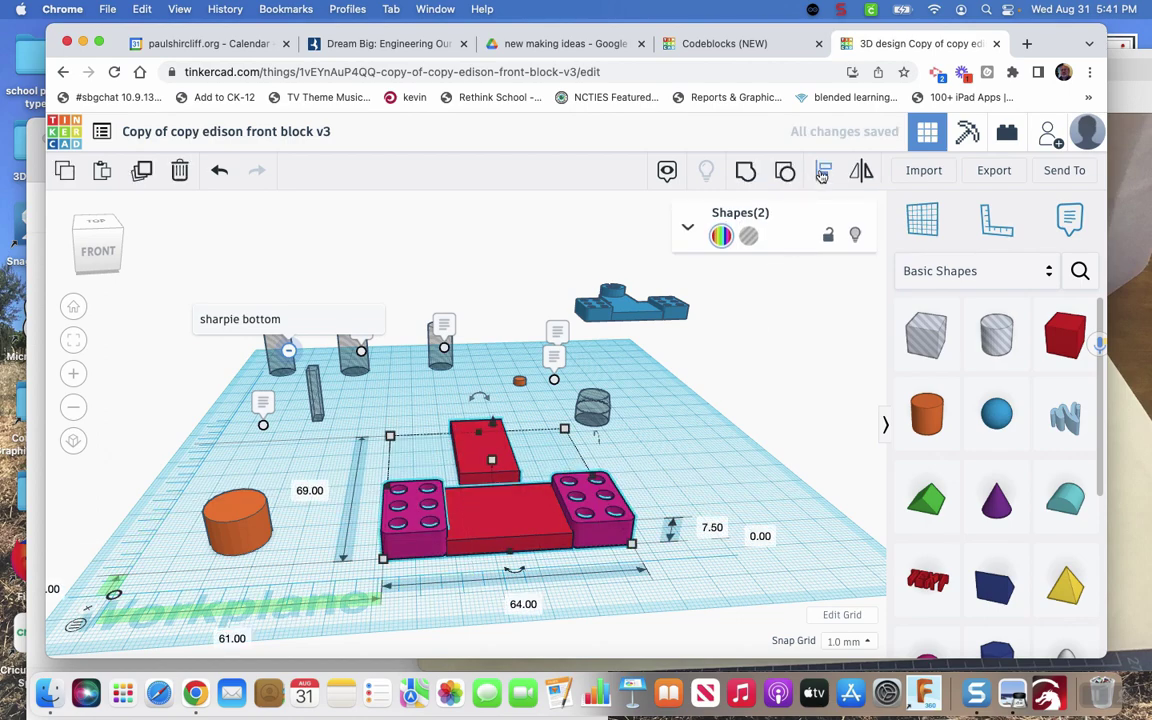
key(super+z)
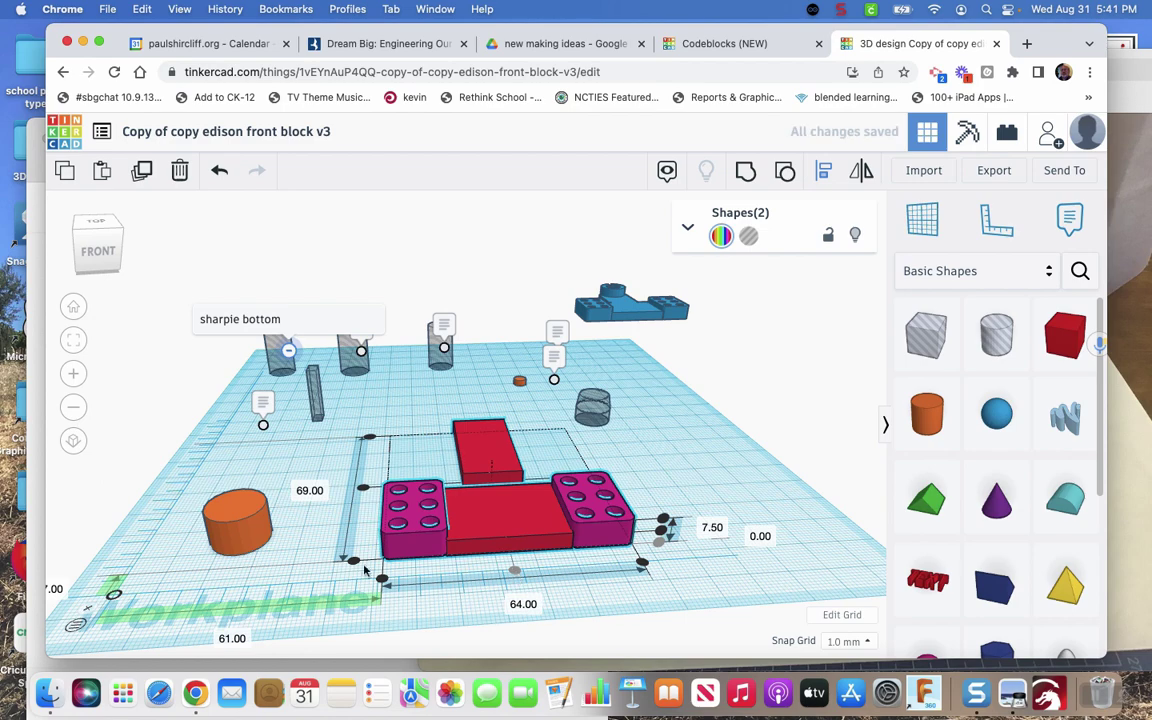
click(533, 467)
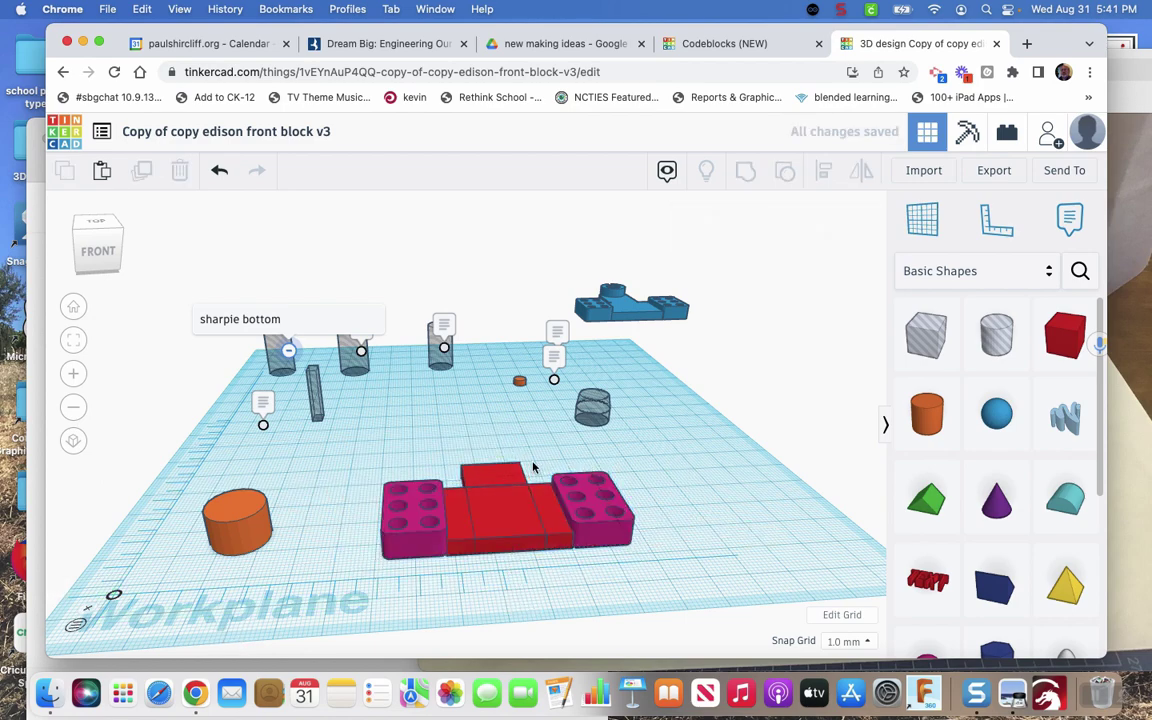
Step: Move the 18 × 37 mm red box 9 mm backward so it extends farther behind the block
click(490, 476)
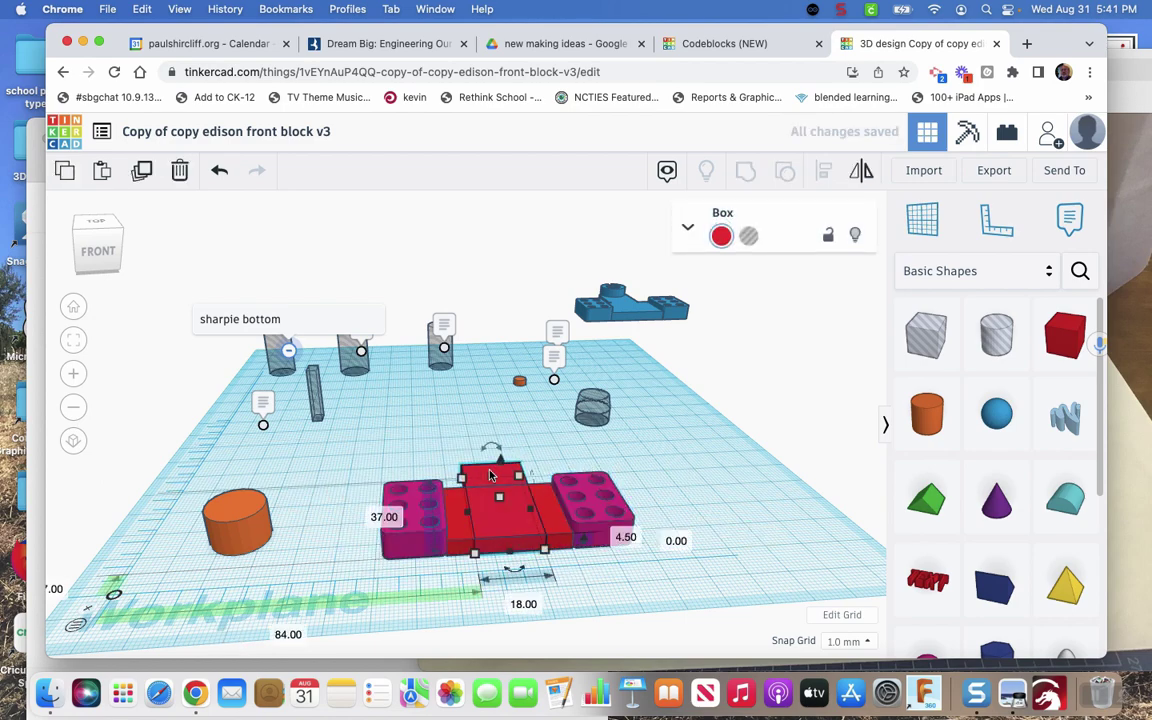
key(Up)
key(Up)
key(Up)
key(Up)
key(Up)
key(Up)
key(Up)
key(Up)
key(Up)
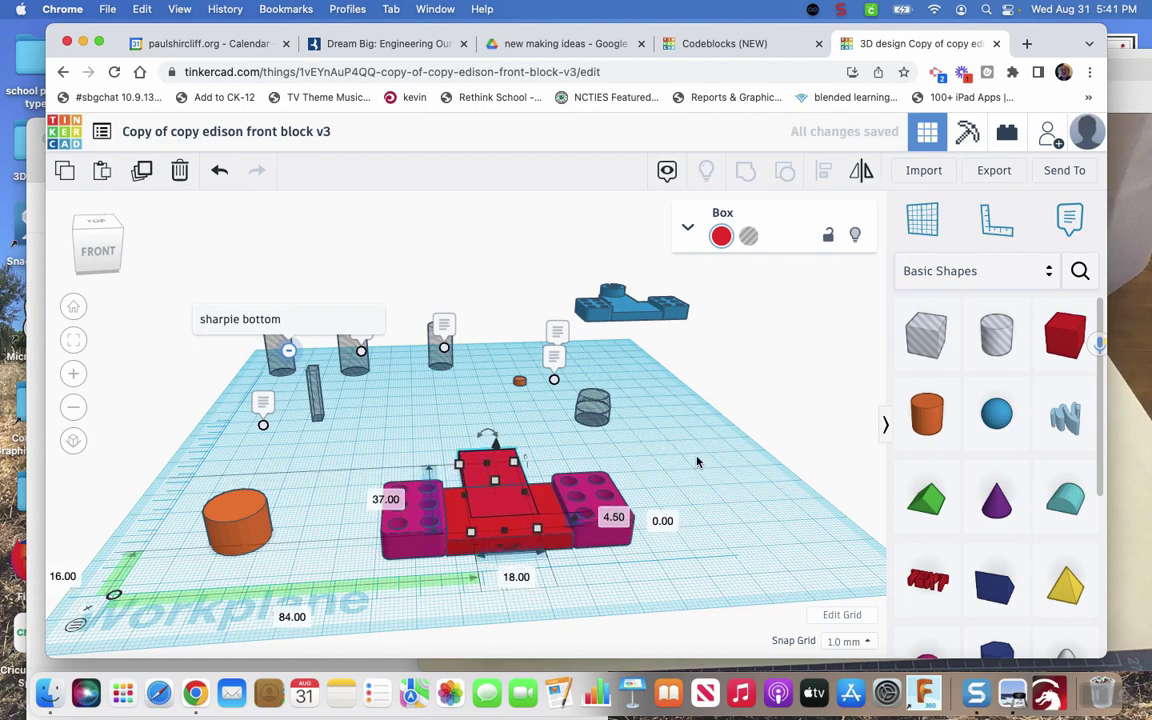
Step: Group the rear-extending red box with the brick block into one shape, keeping their original colours
click(697, 462)
drag(378, 425, 645, 565)
key(super+g)
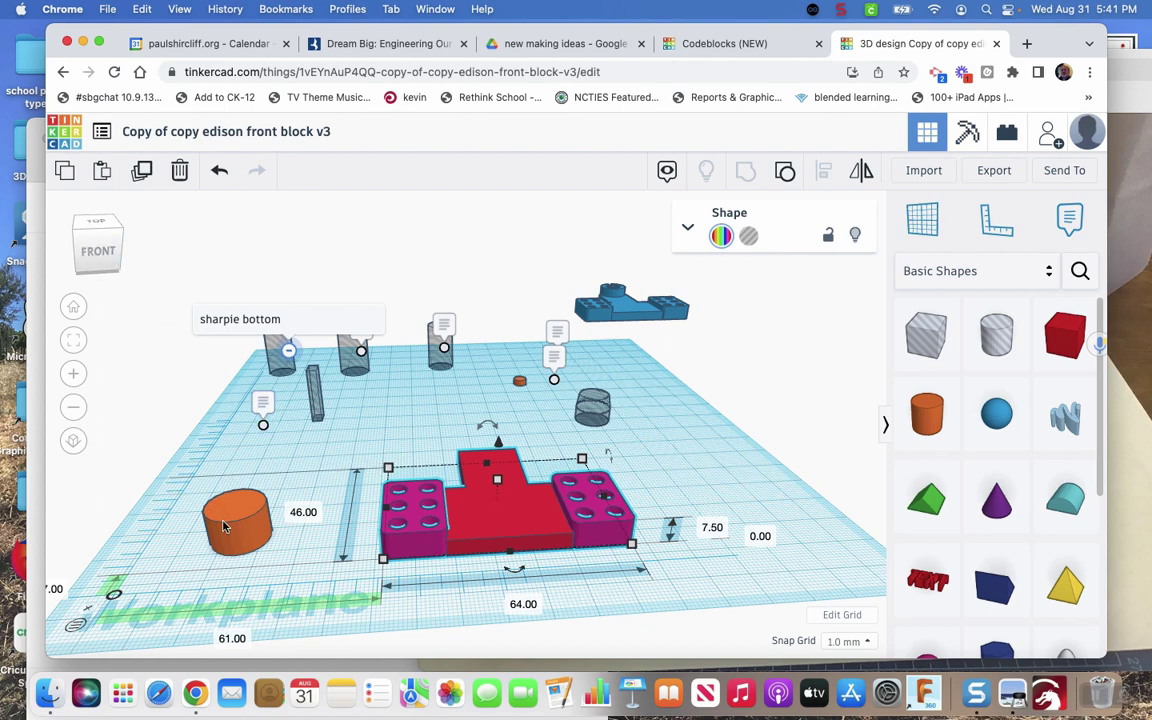
Step: Place the 15 mm orange cylinder behind the block's red tab and move the grouped marker-tip hole shape into it
drag(224, 527, 485, 425)
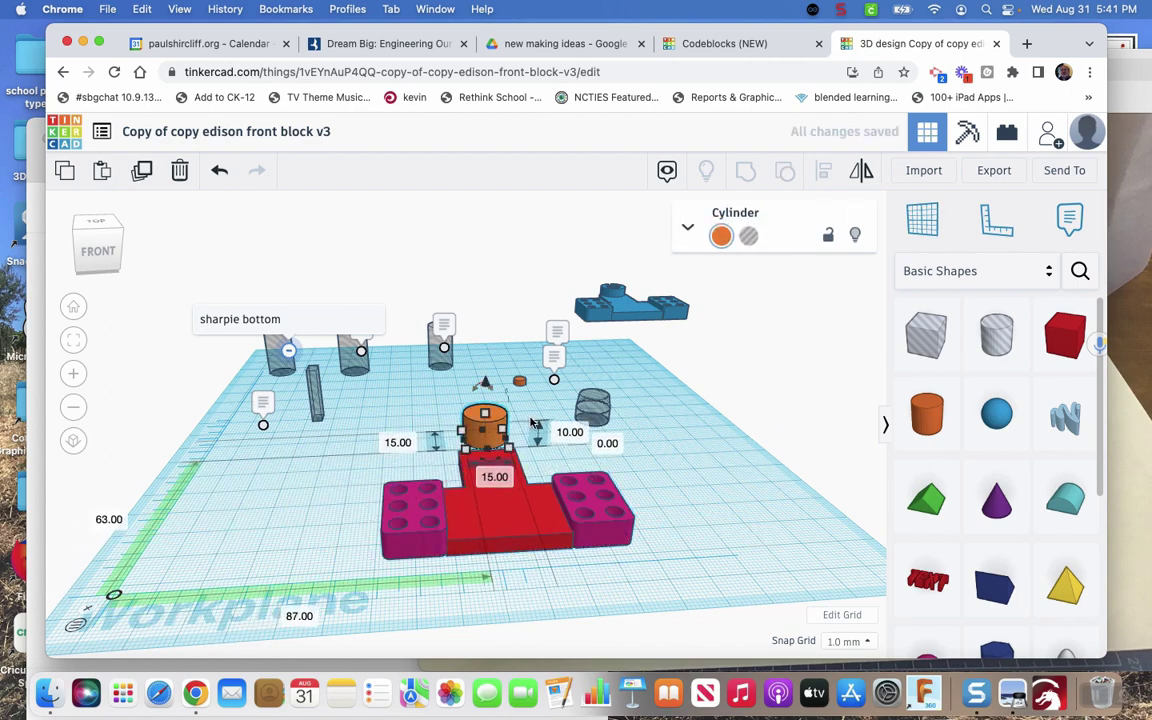
drag(603, 418, 483, 443)
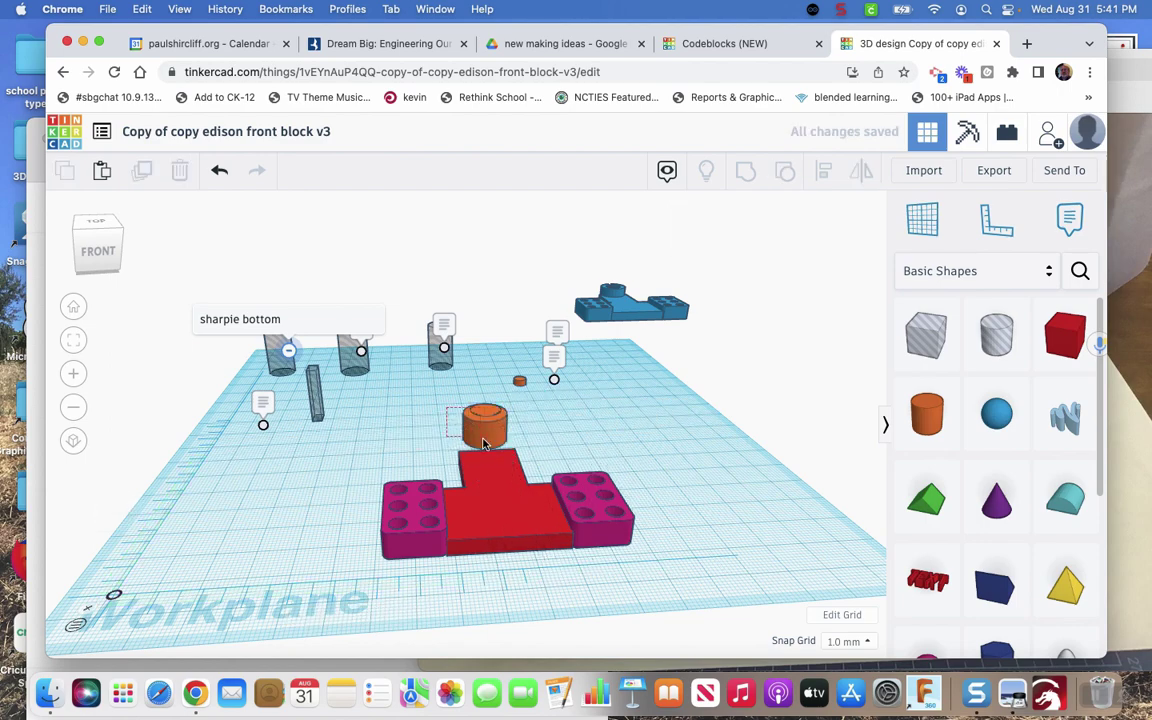
Step: Align the orange cylinder and the hole shape with the block, centred side to side and flush with the tab's rear edge
click(536, 500)
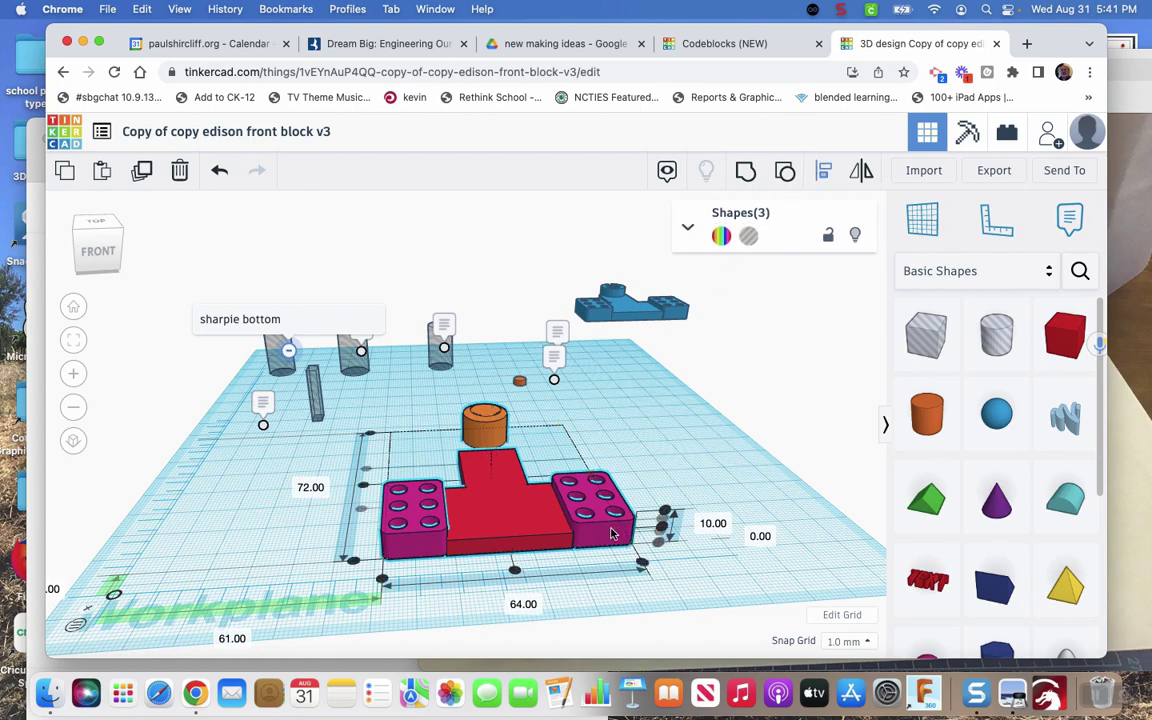
drag(514, 572, 499, 510)
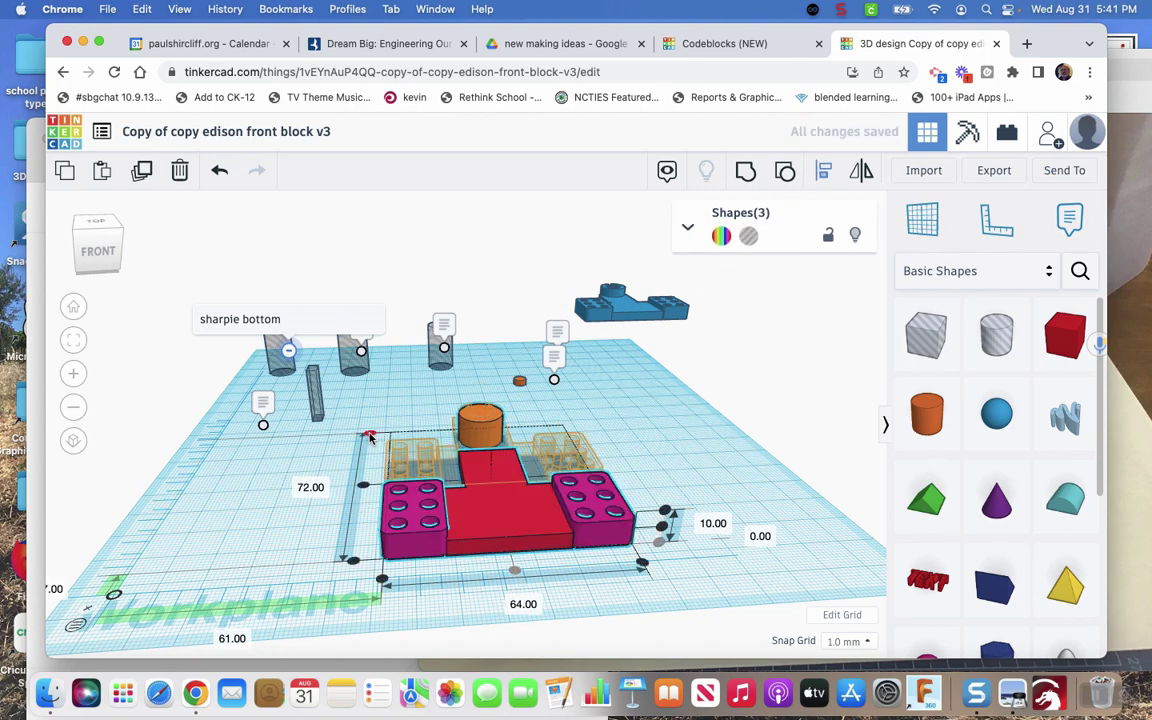
click(84, 254)
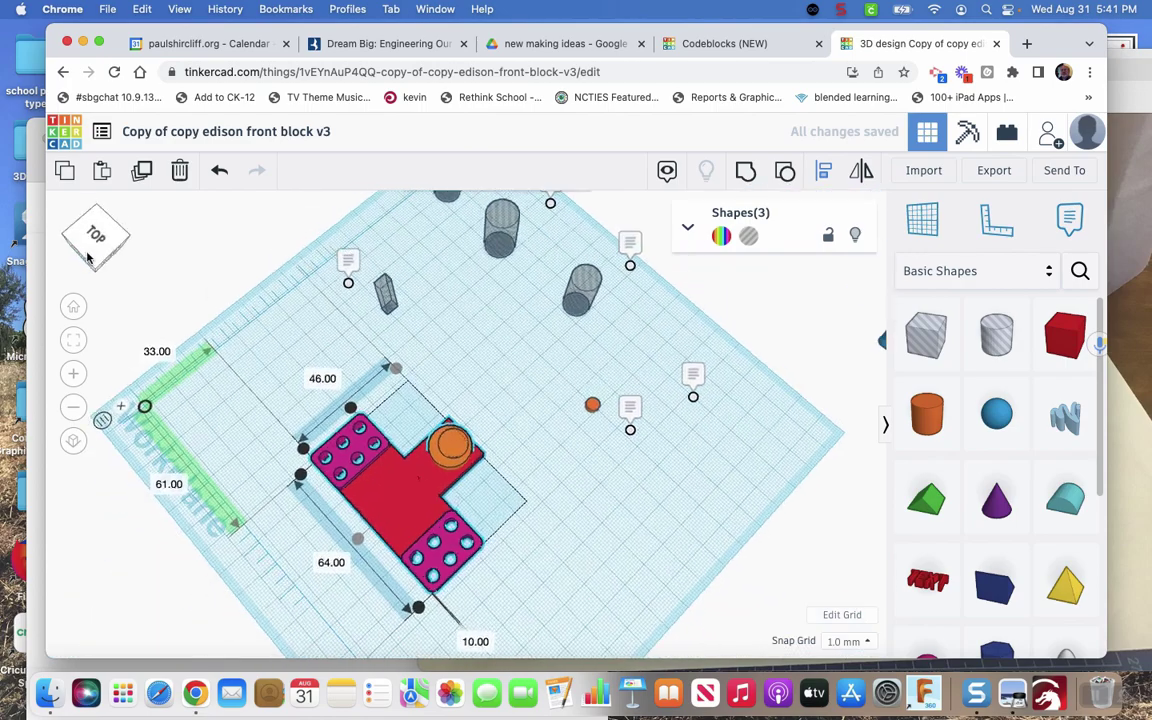
click(75, 224)
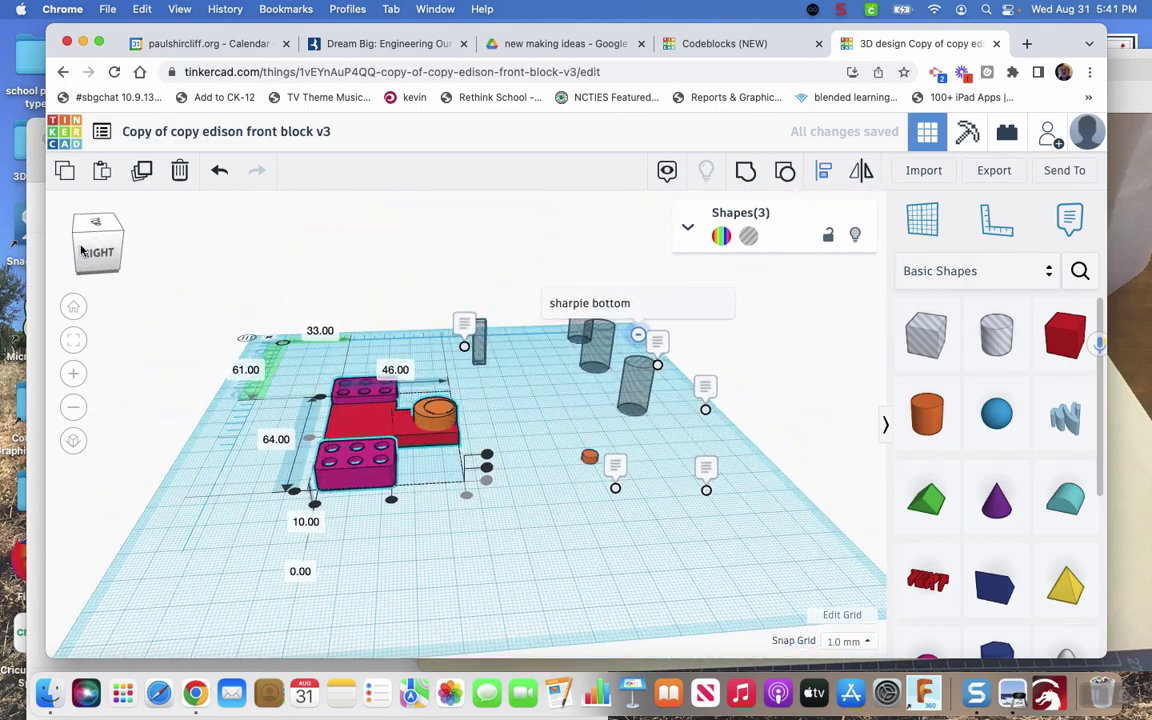
click(474, 484)
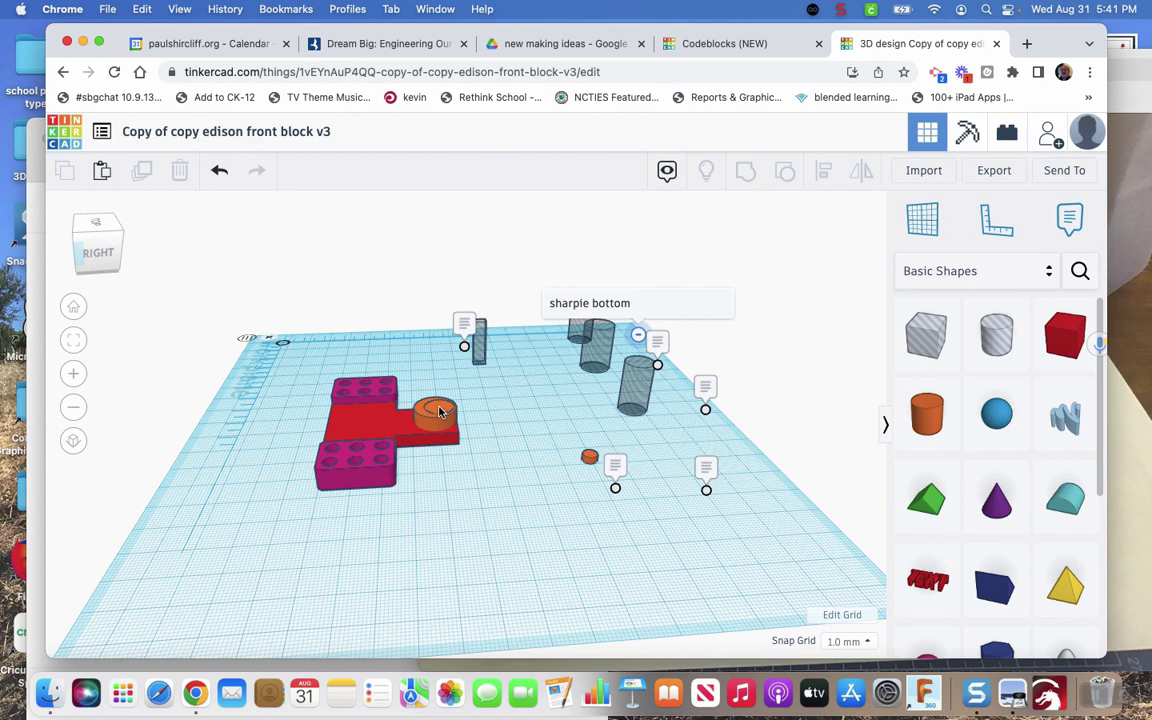
Step: Set the snap grid to 0.5 mm and nudge the hole shape forward until it is centred inside the orange cylinder
click(439, 411)
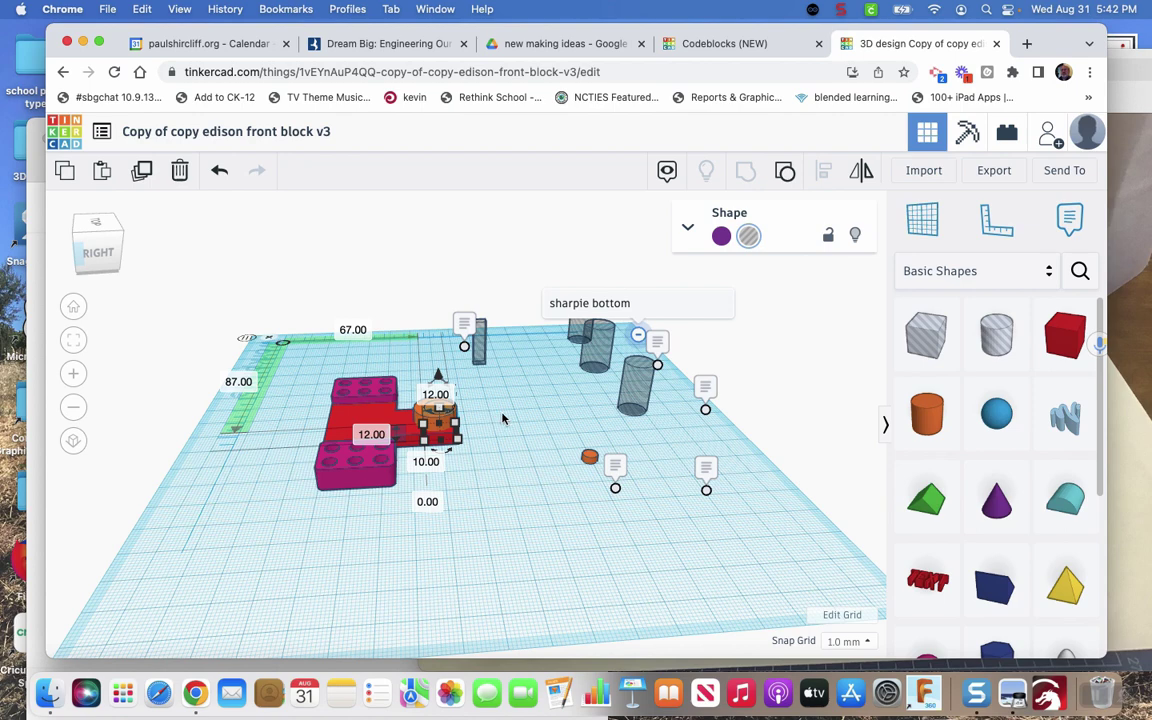
click(843, 645)
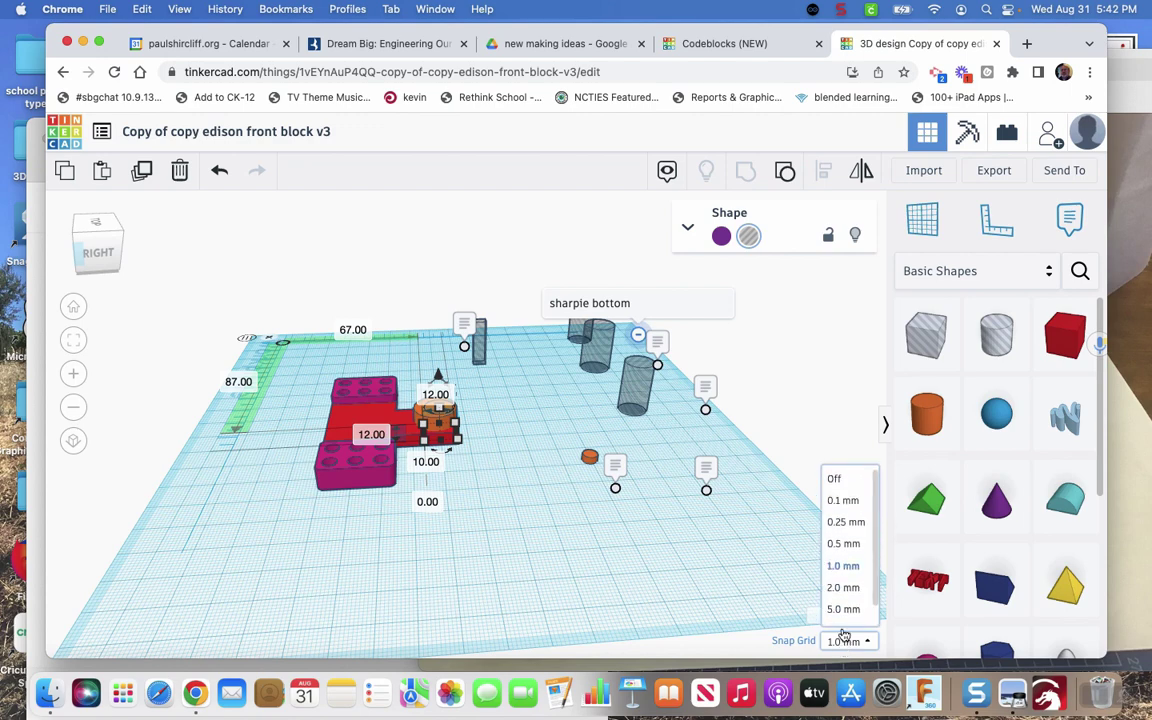
click(843, 543)
click(578, 556)
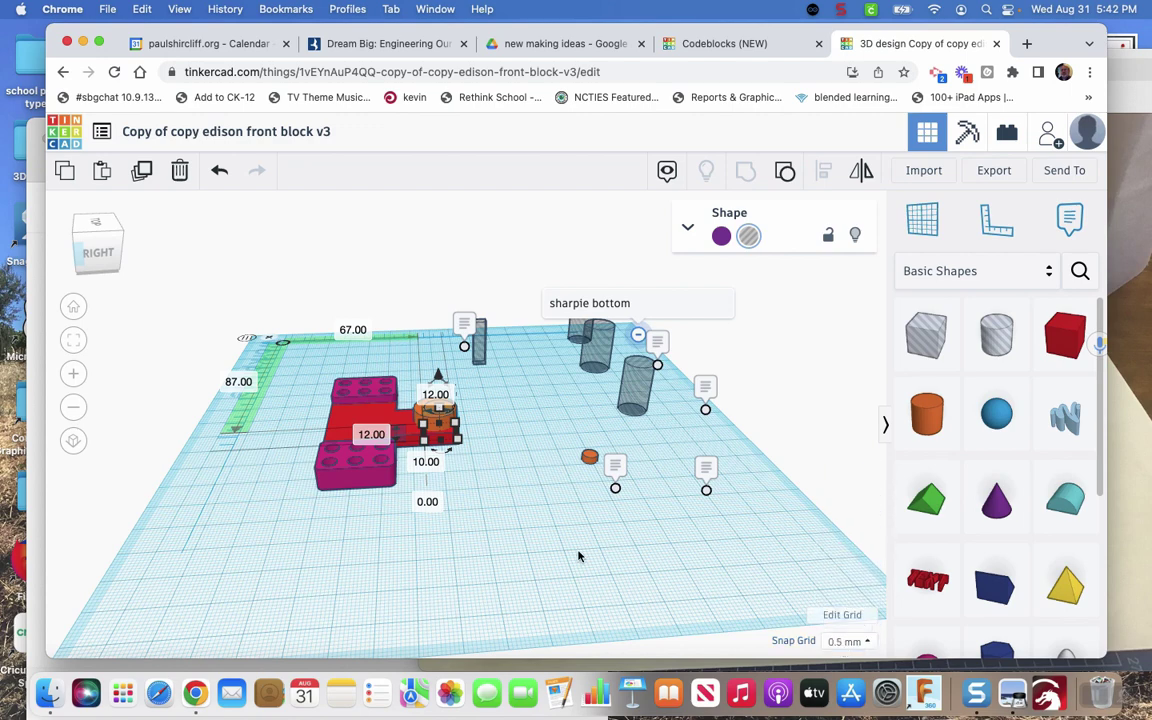
key(Left)
key(Left)
key(Left)
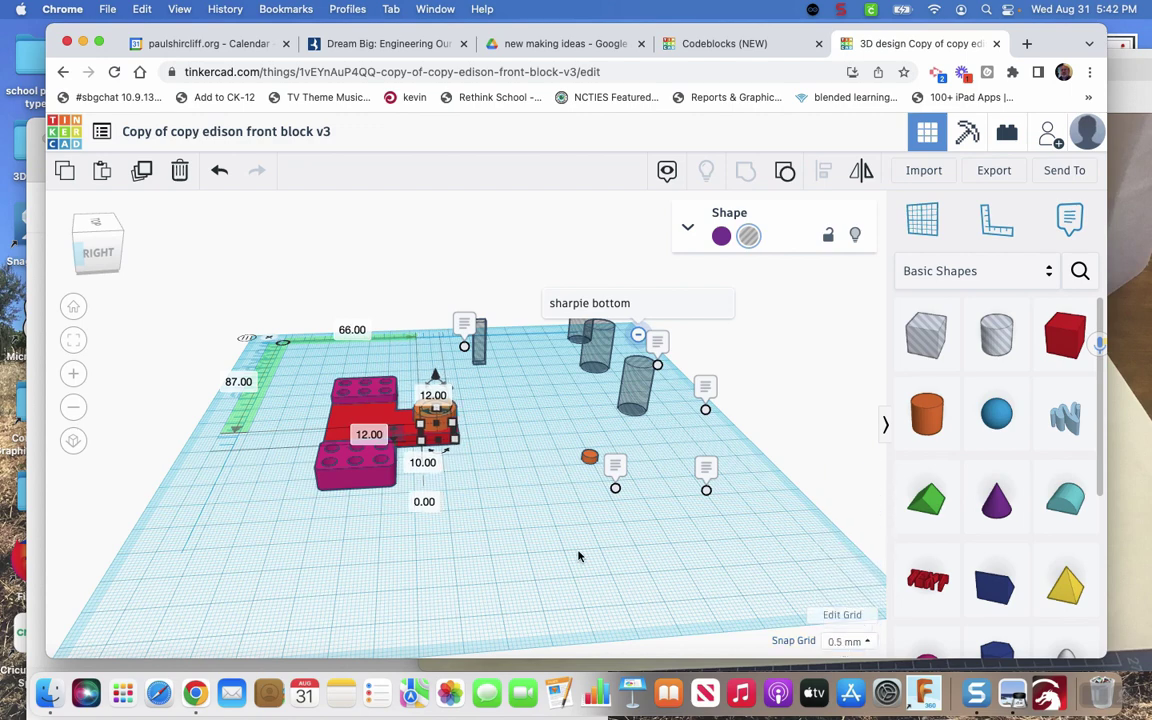
click(578, 556)
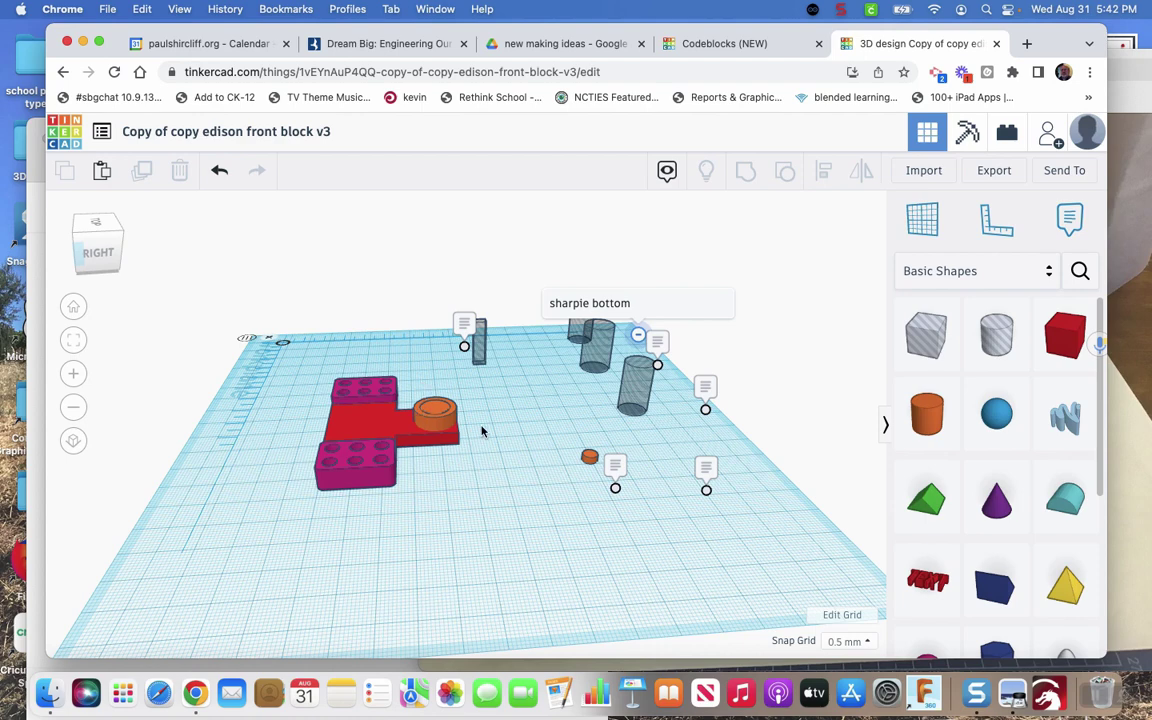
Step: Move the brick block forward to the 24.50 mm ruler position so the orange cylinder overhangs the red tab's rear end
click(350, 423)
key(Left)
key(Left)
key(Left)
key(Left)
key(Left)
key(Left)
key(Left)
key(Left)
key(Left)
key(Left)
key(Left)
key(Left)
key(Left)
key(Left)
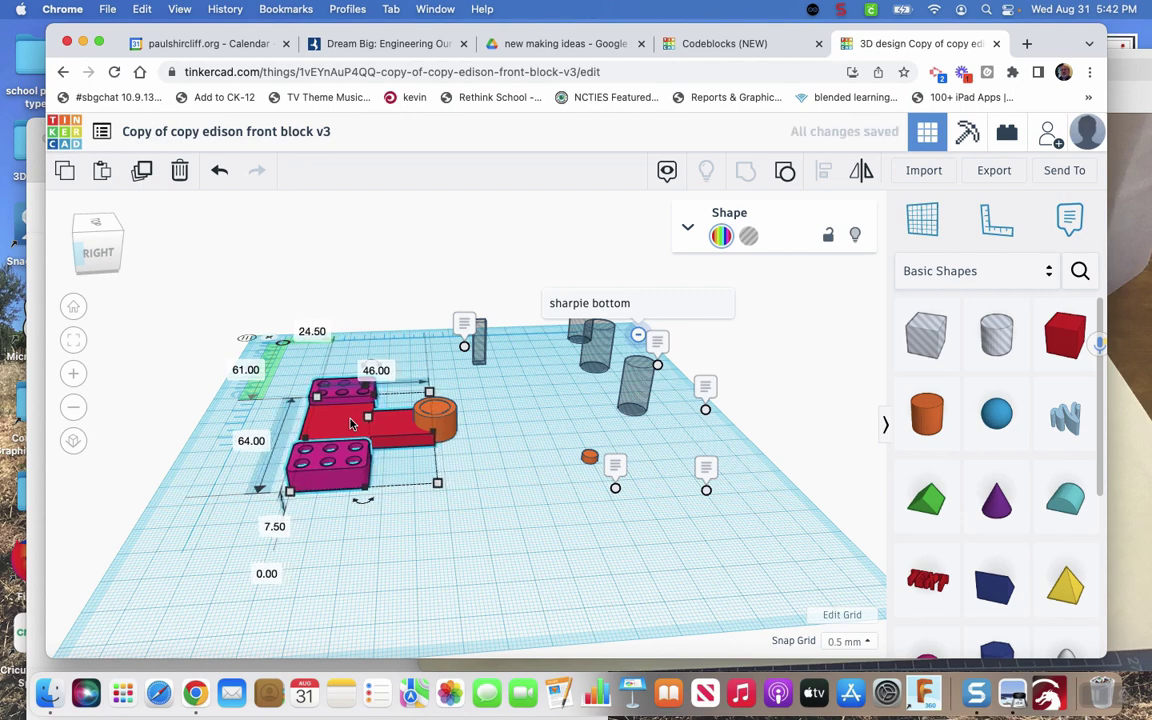
click(507, 532)
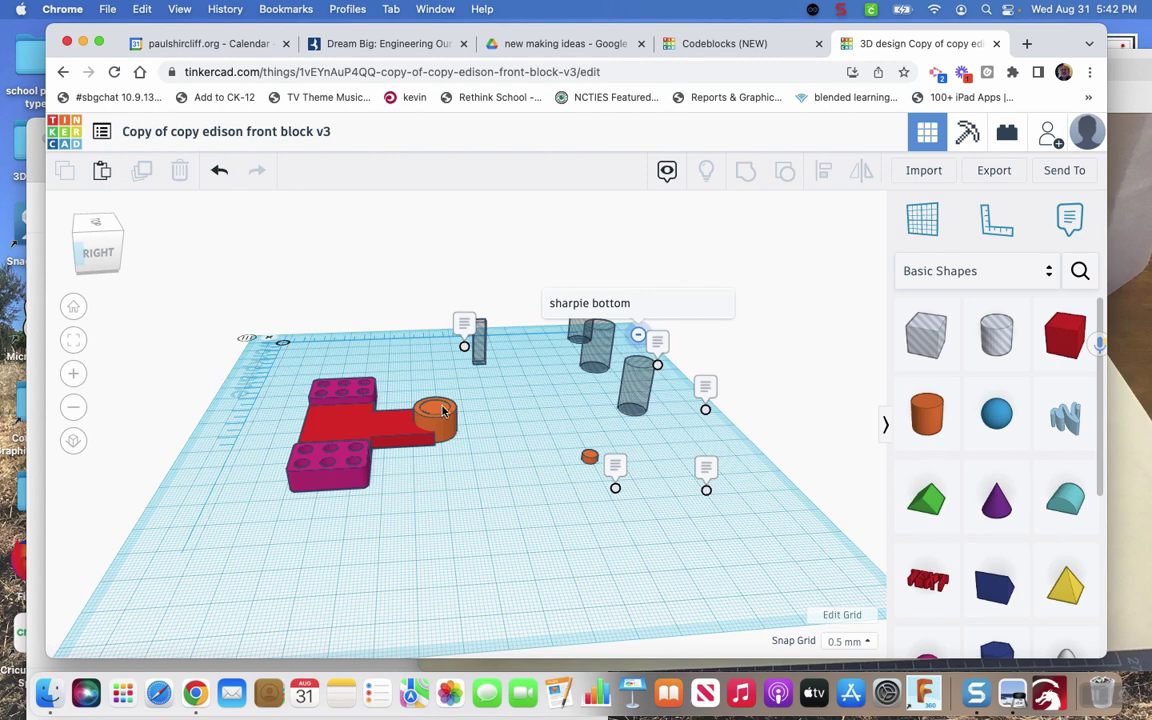
Step: Try grouping the brick block, orange cylinder and hole shape into one shape
drag(472, 420, 280, 396)
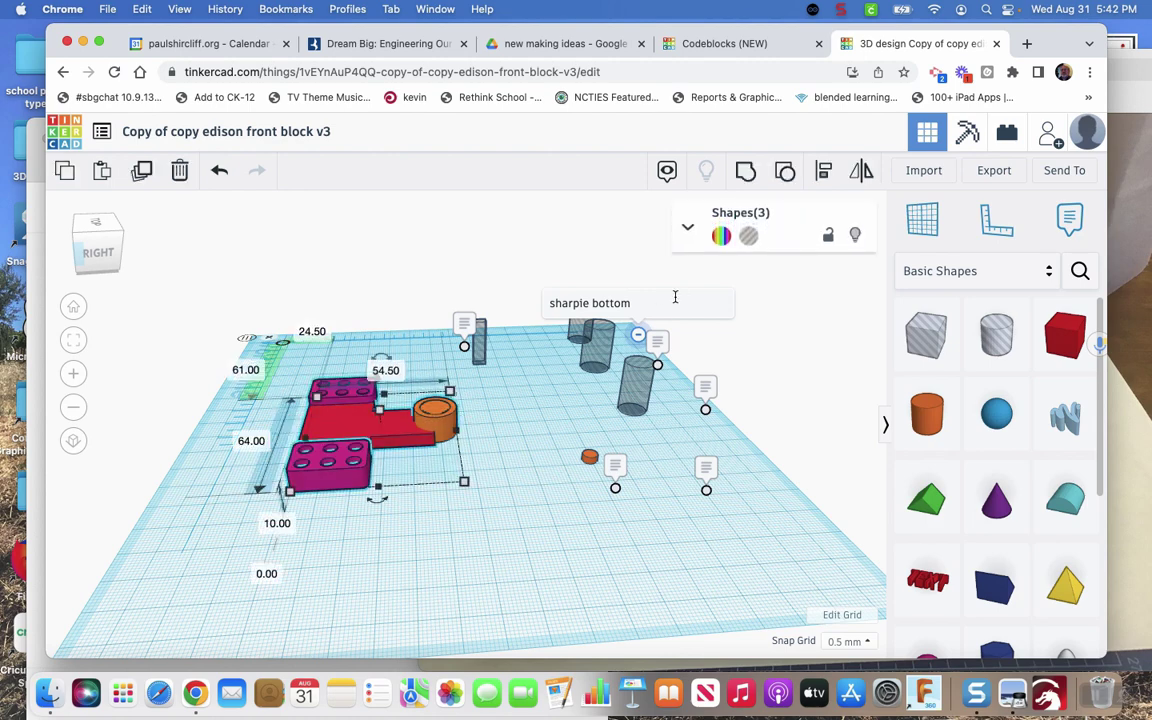
click(745, 175)
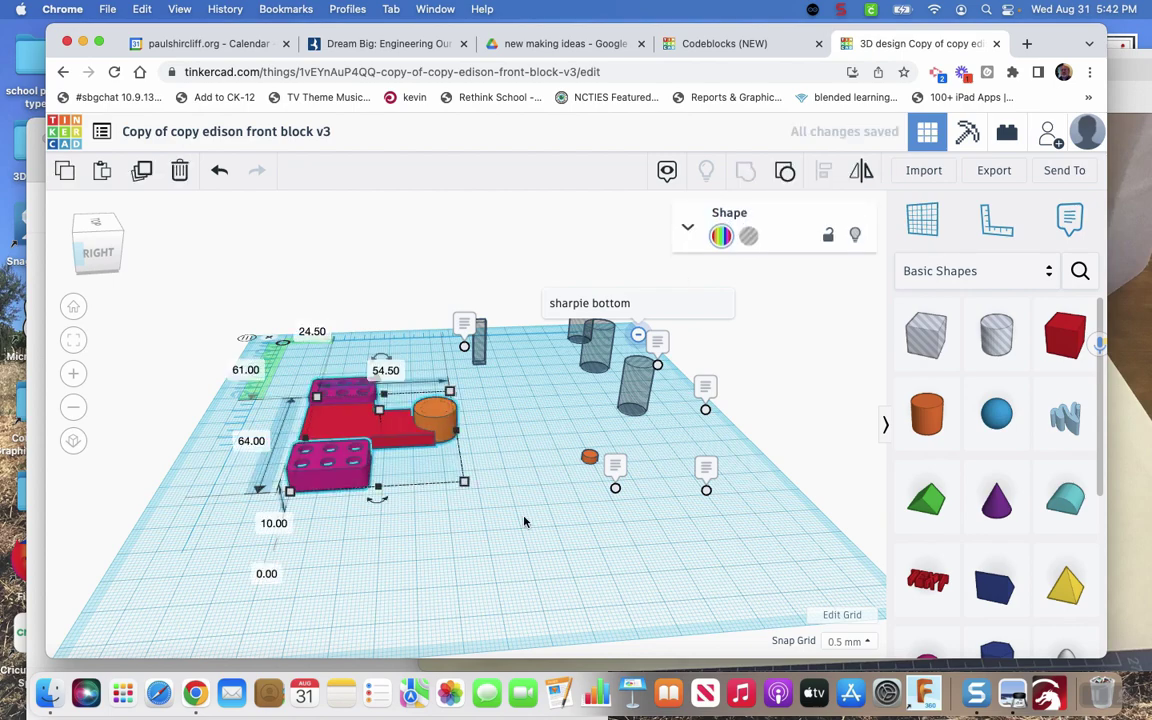
key(super+z)
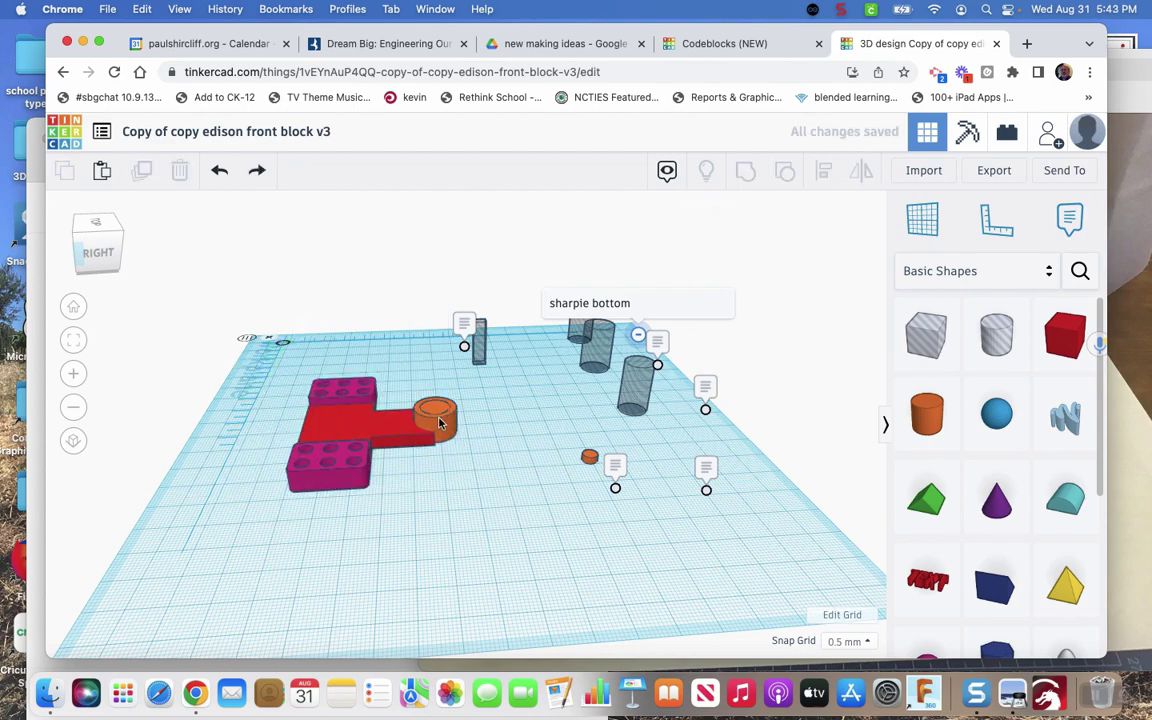
Step: Pull the hole shape out of the orange cylinder to clear space behind it and set its height to 10.2 mm
drag(433, 410, 500, 418)
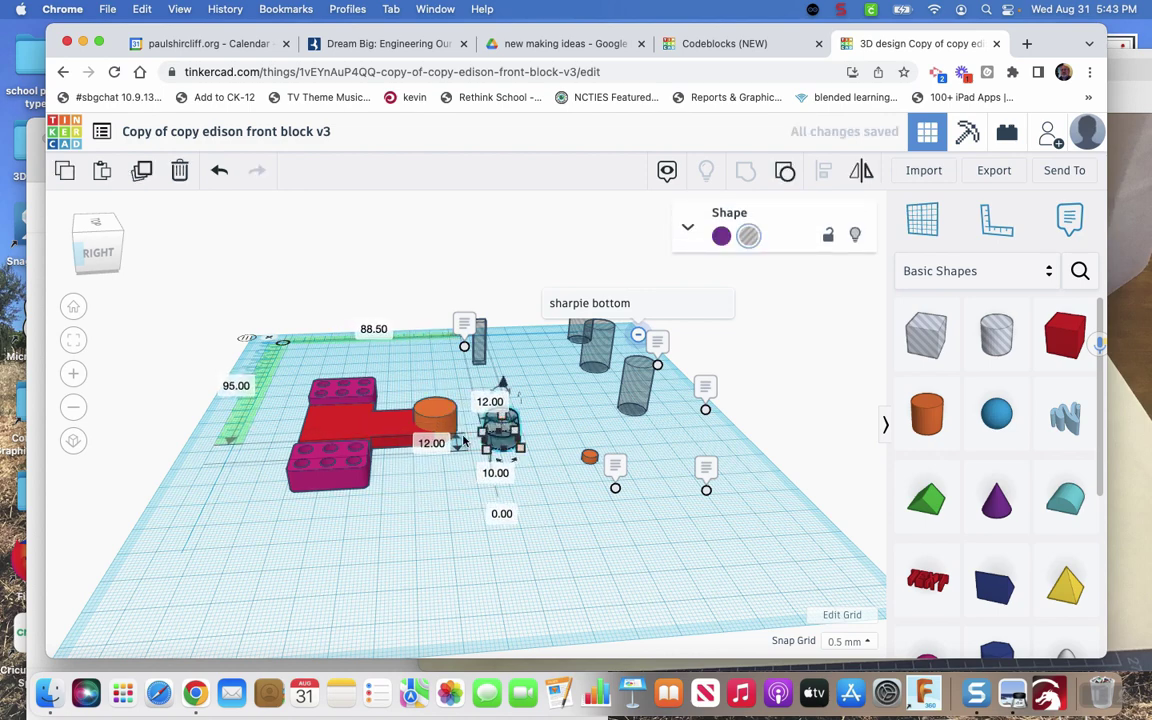
click(436, 413)
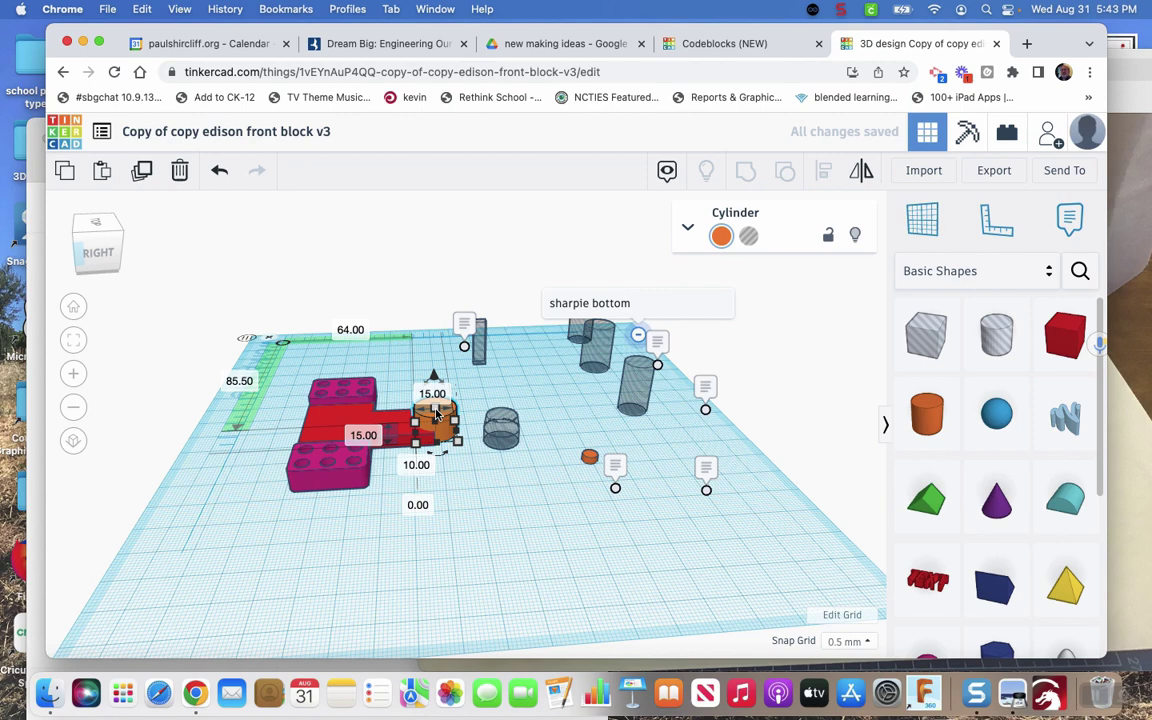
click(503, 470)
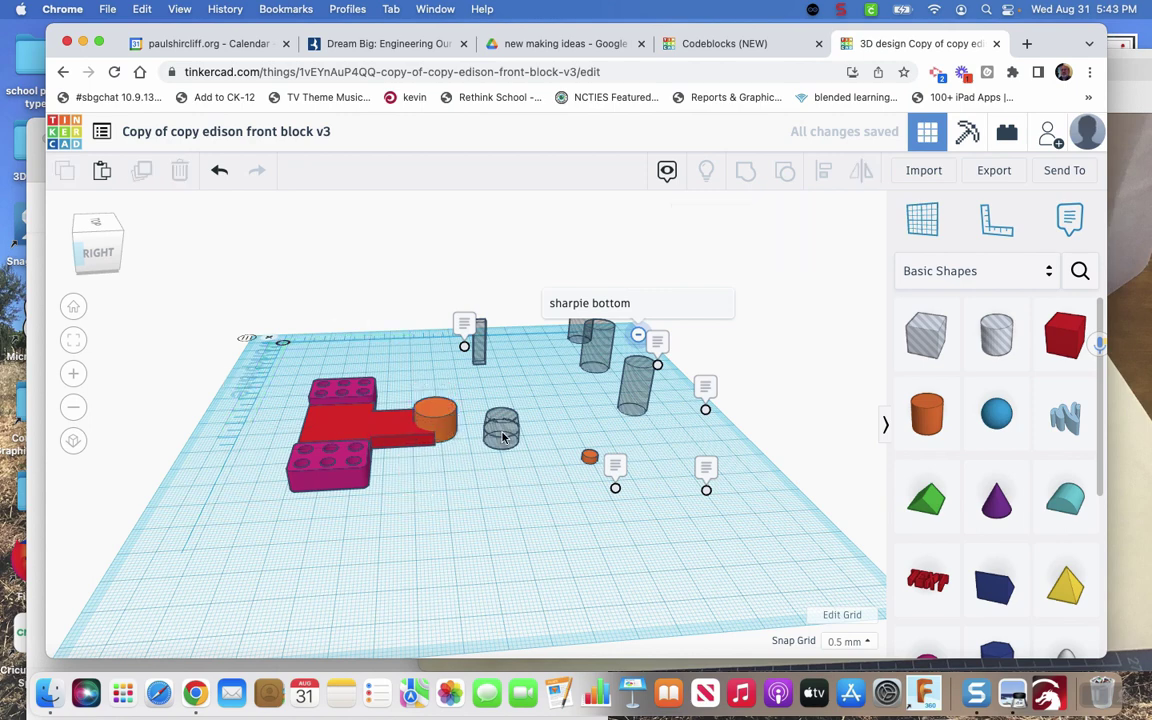
click(503, 437)
click(496, 476)
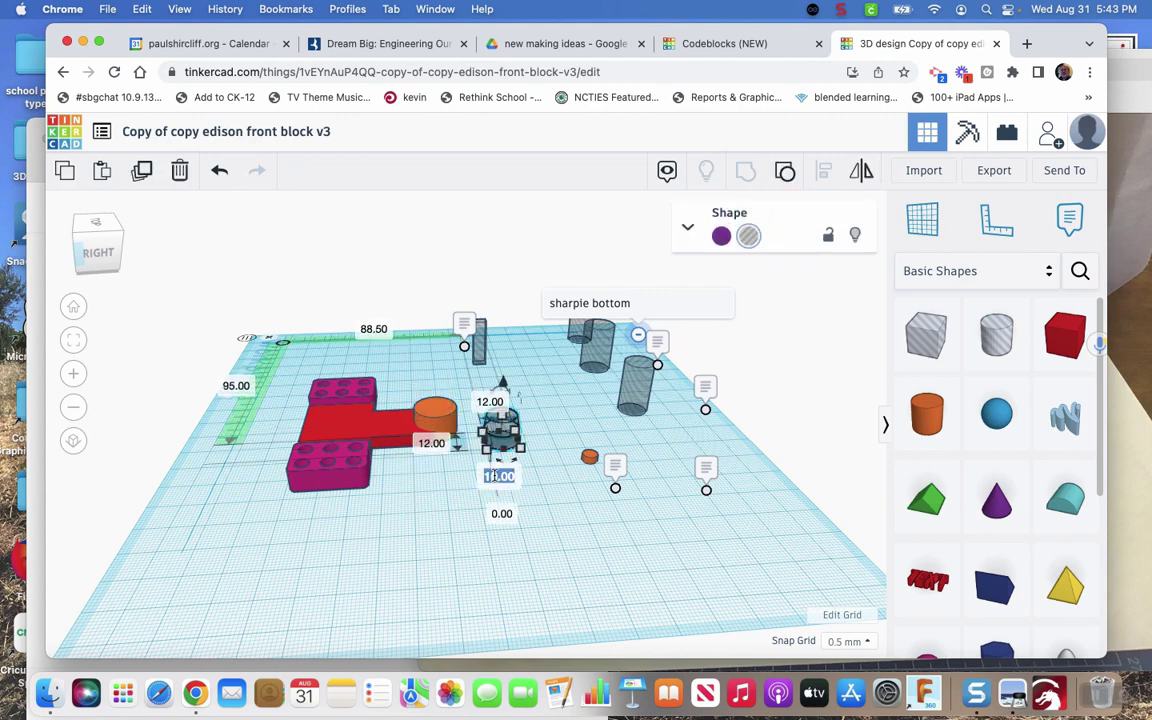
text(10.2)
key(Return)
click(527, 481)
Step: Align the brick block, orange cylinder and hole shape flush at the rear and centred side to side
drag(485, 450, 273, 396)
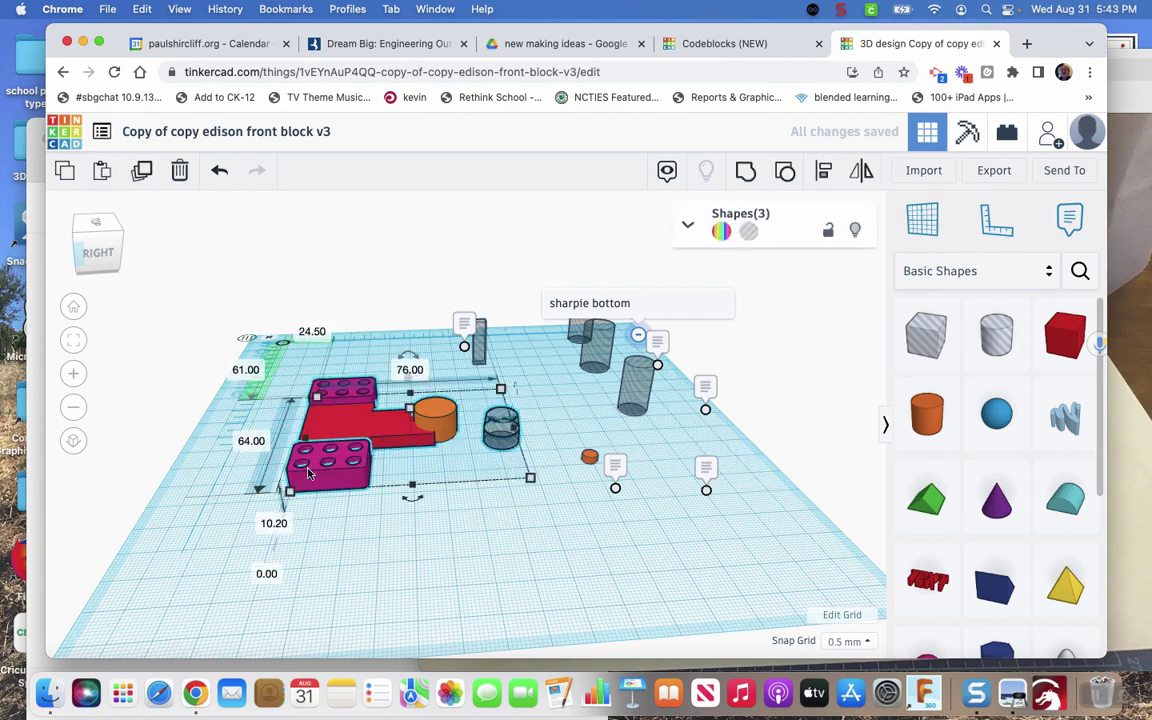
click(823, 170)
click(552, 456)
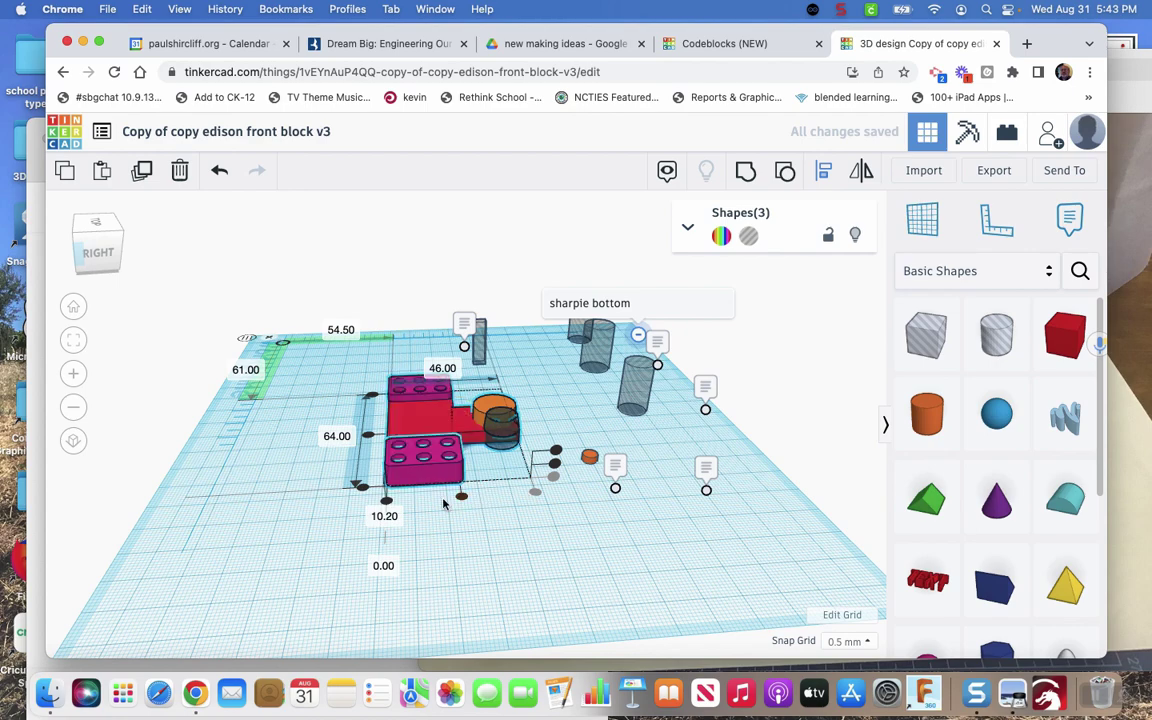
click(368, 435)
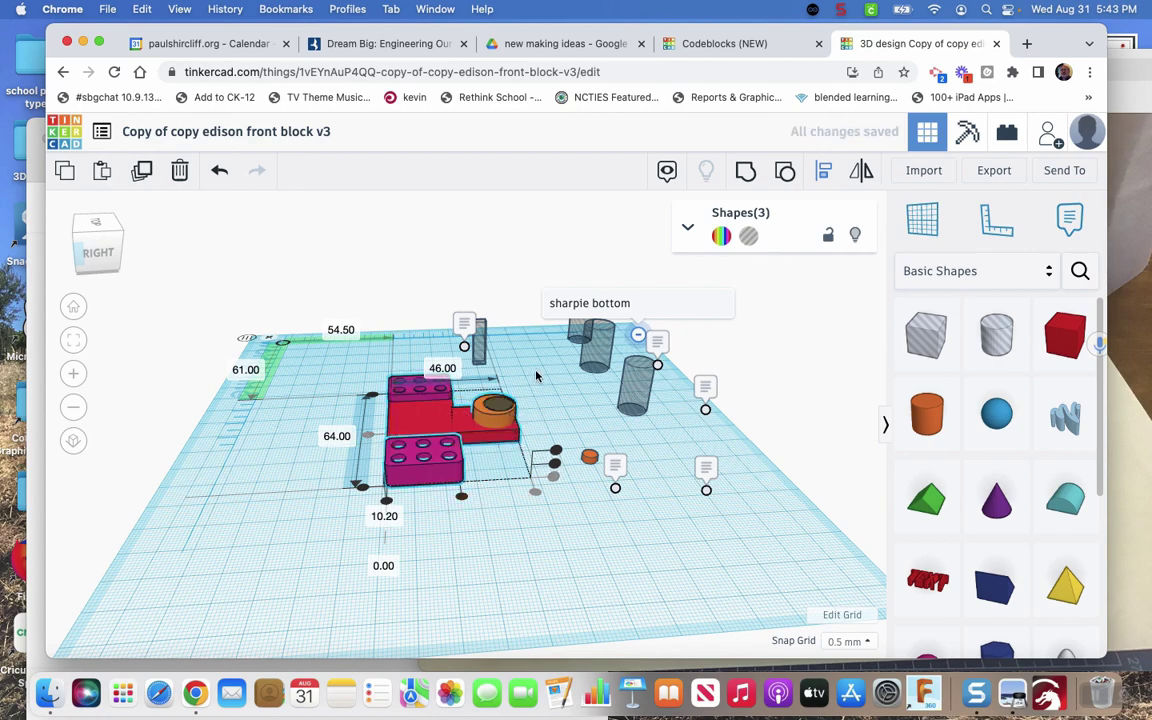
click(537, 378)
Step: Set the snap grid to 1.0 mm and move the brick block 8 mm forward so the cylinder overhangs the red tab
click(420, 428)
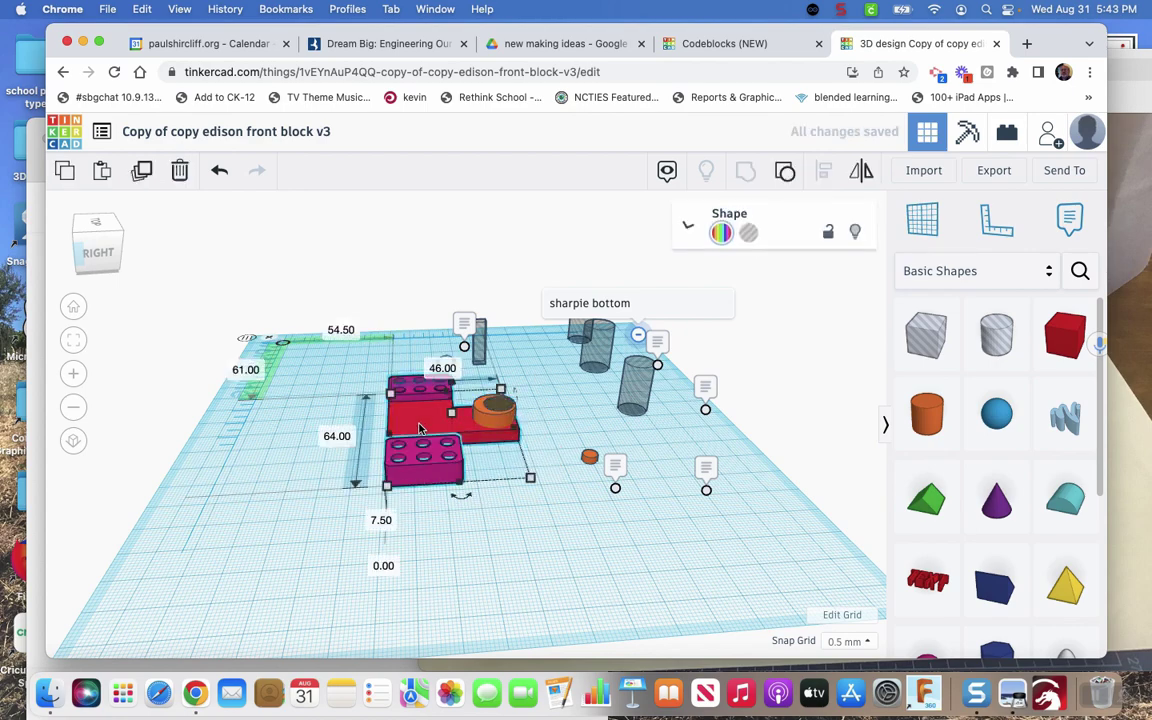
key(Left)
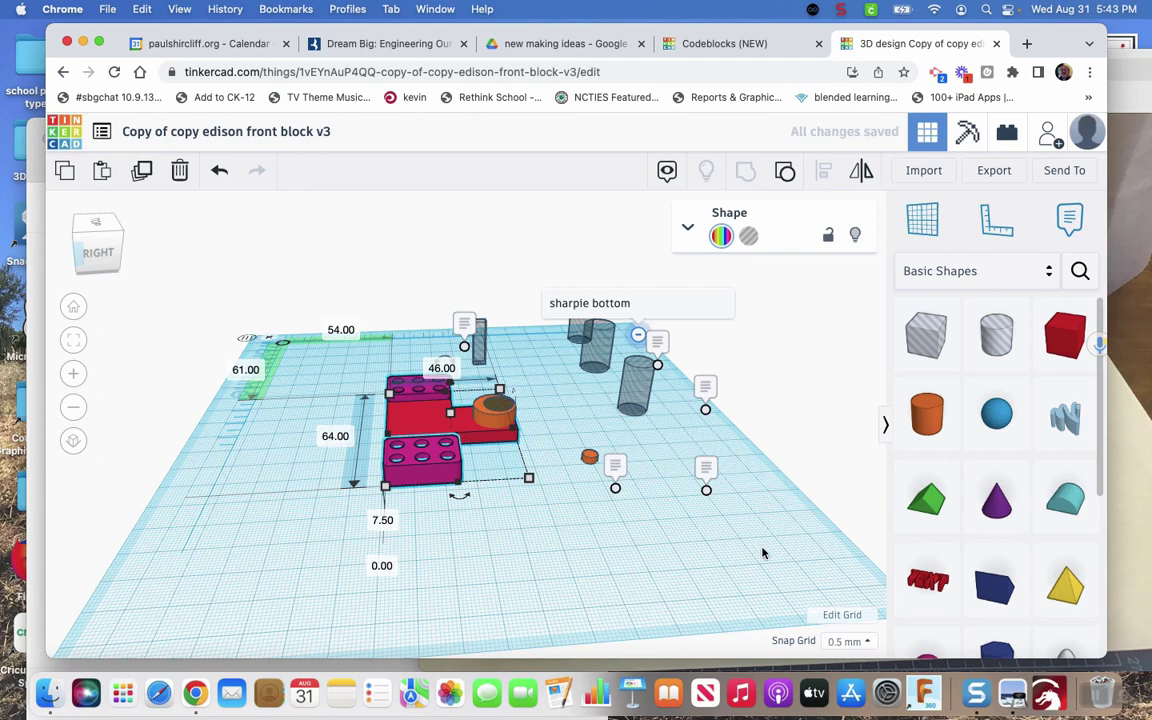
key(Right)
click(866, 642)
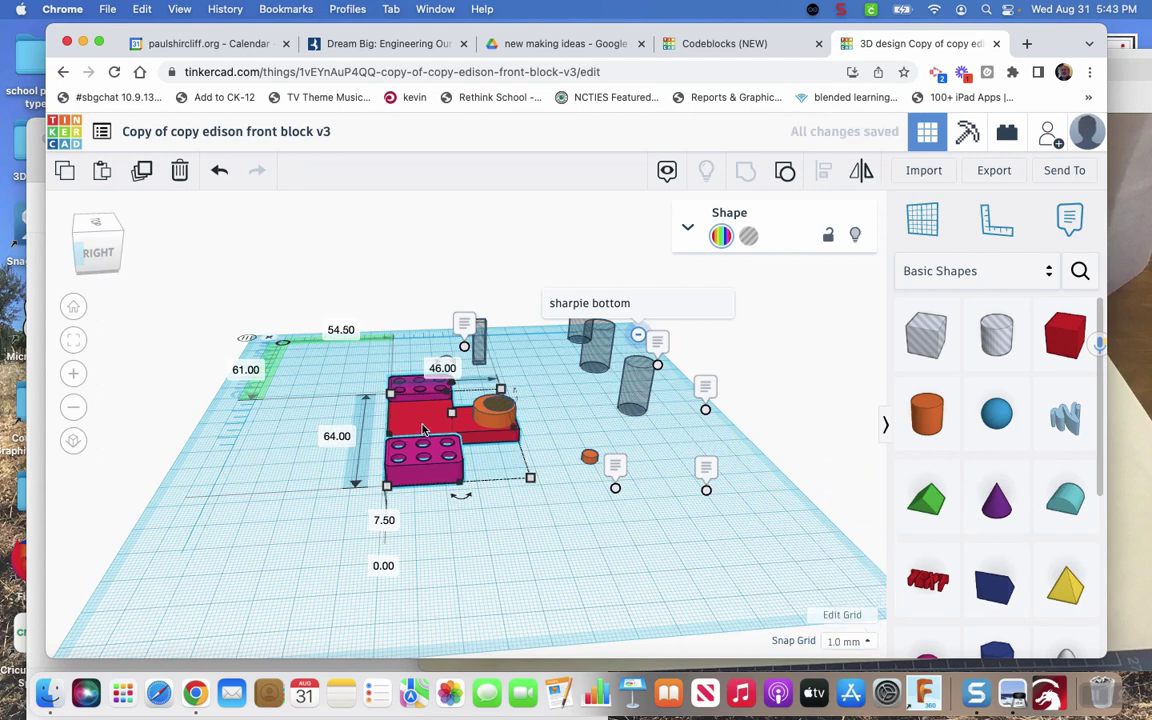
key(Left)
key(Left)
key(Left)
key(Left)
key(Left)
key(Left)
key(Left)
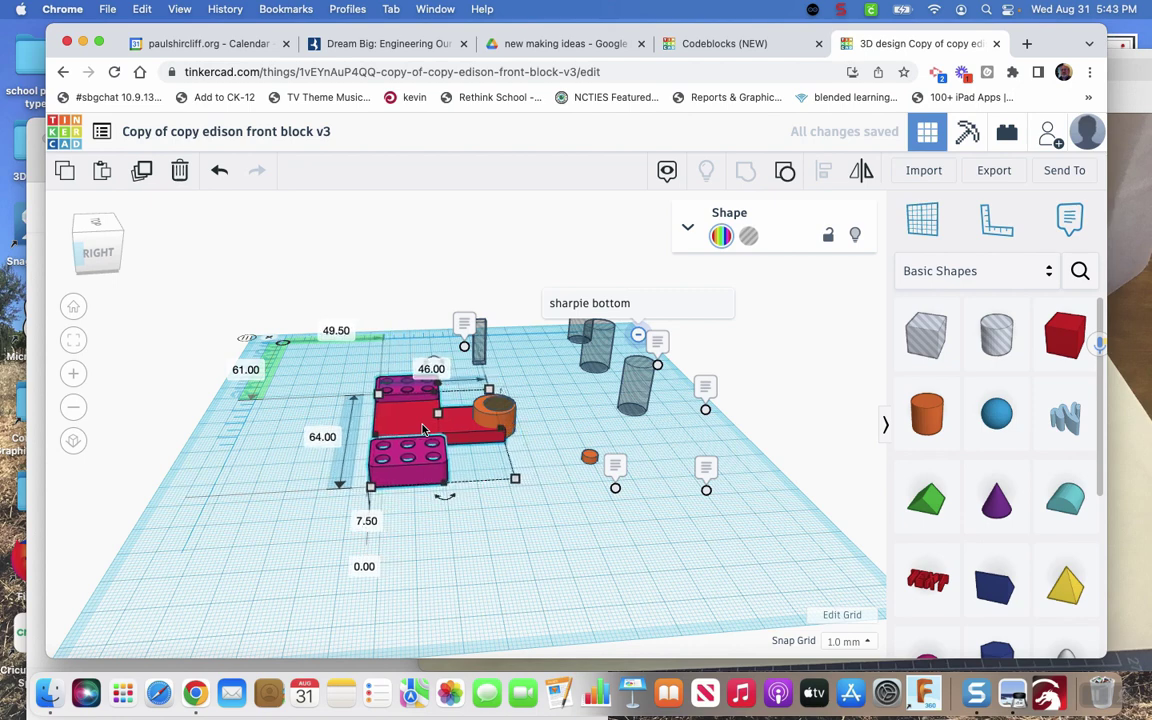
key(Left)
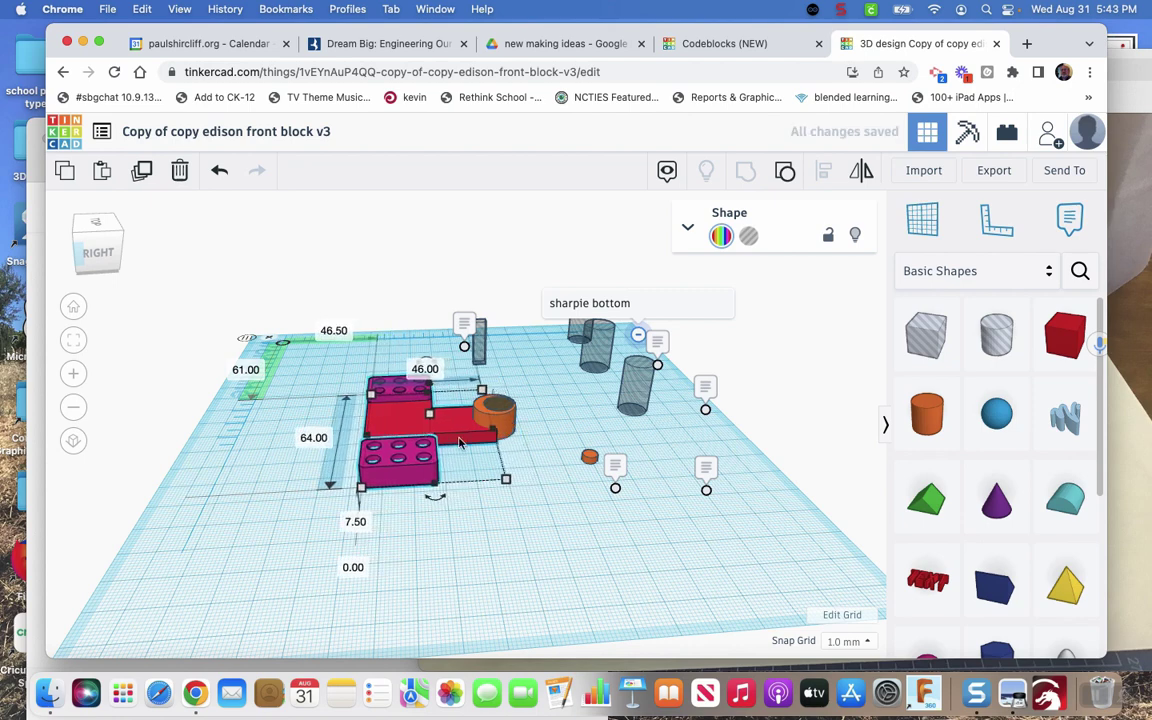
click(546, 400)
Step: Set the snap grid to 0.5 mm and nudge the hole shape forward in those increments to centre it in the orange cylinder
click(503, 408)
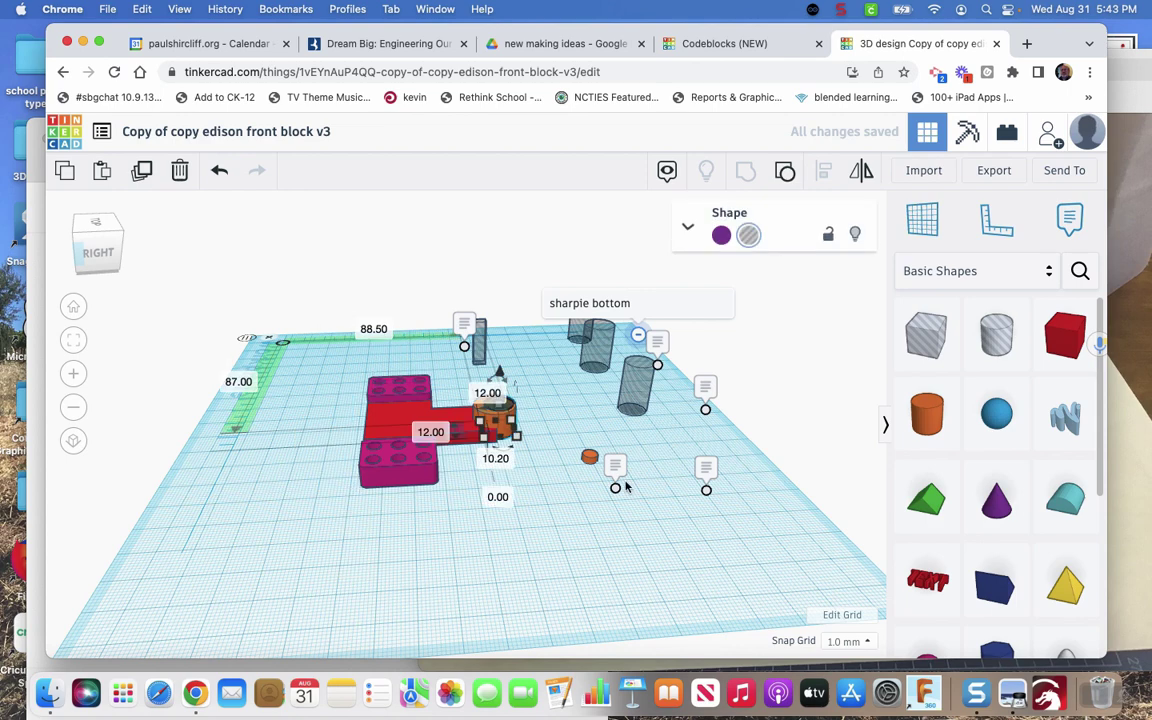
click(845, 641)
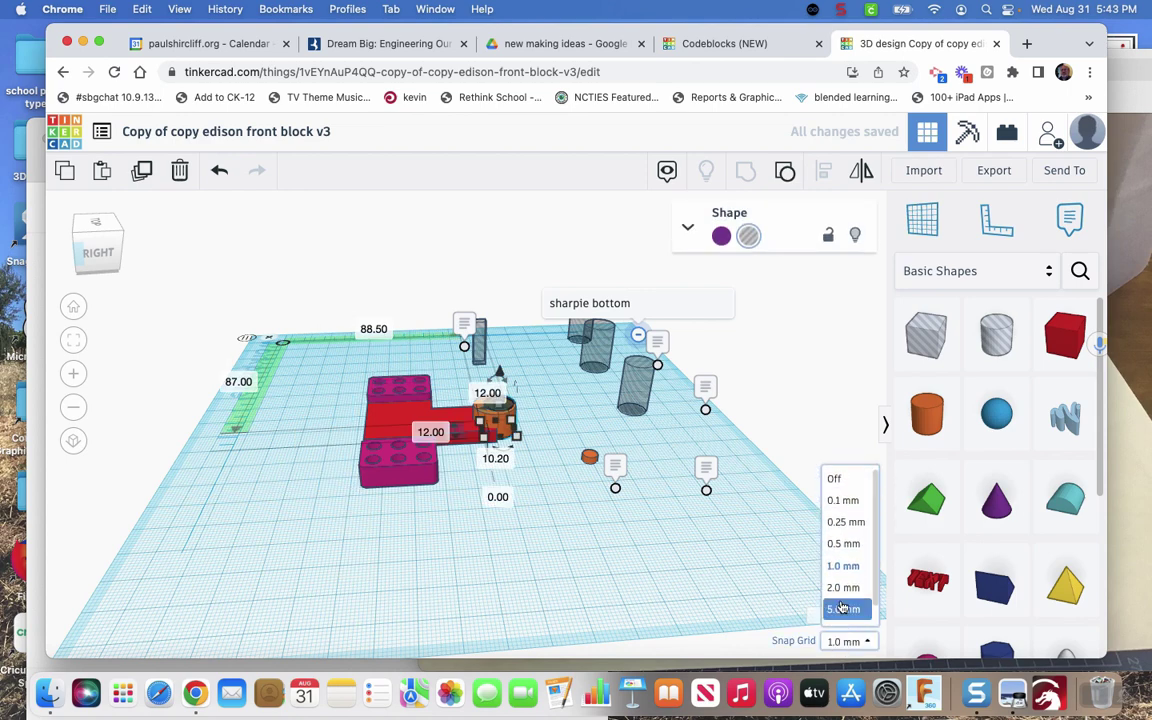
click(843, 542)
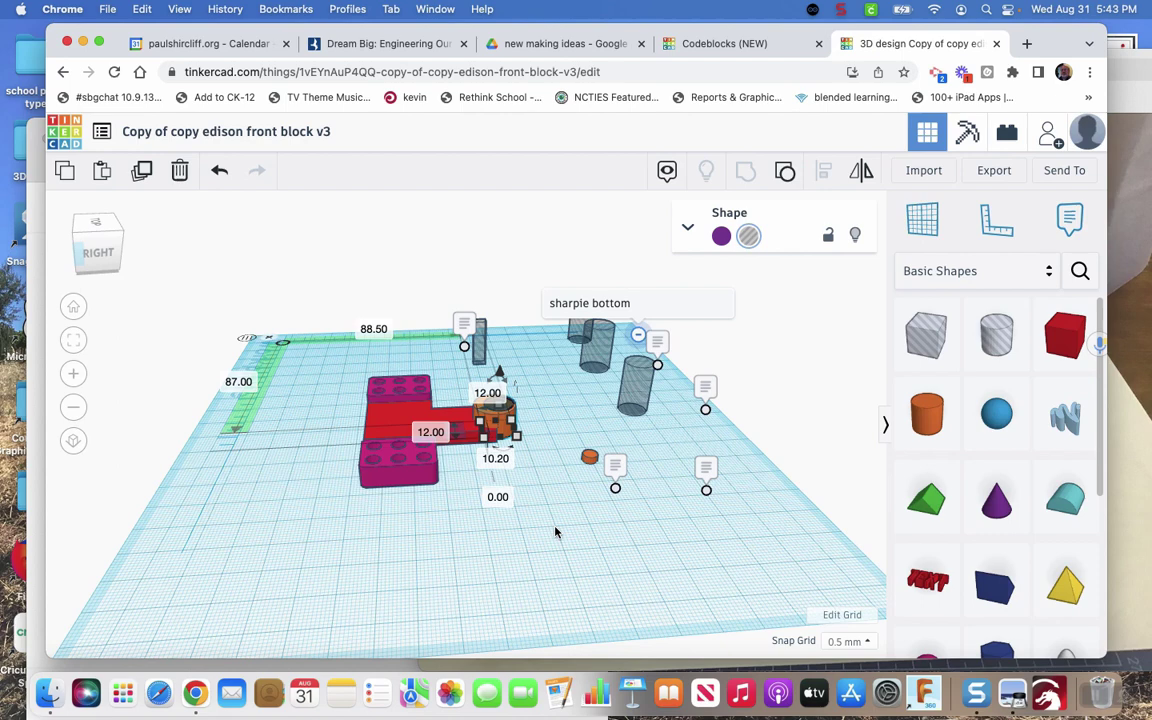
key(Left)
key(Left)
key(Left)
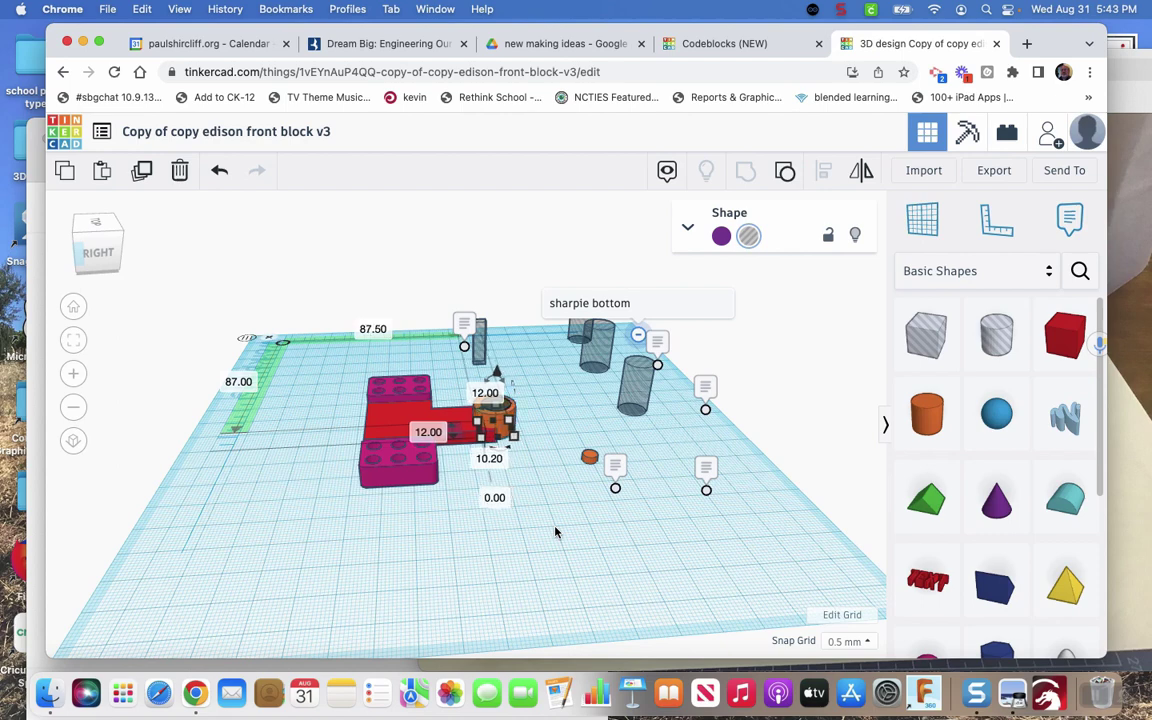
click(549, 532)
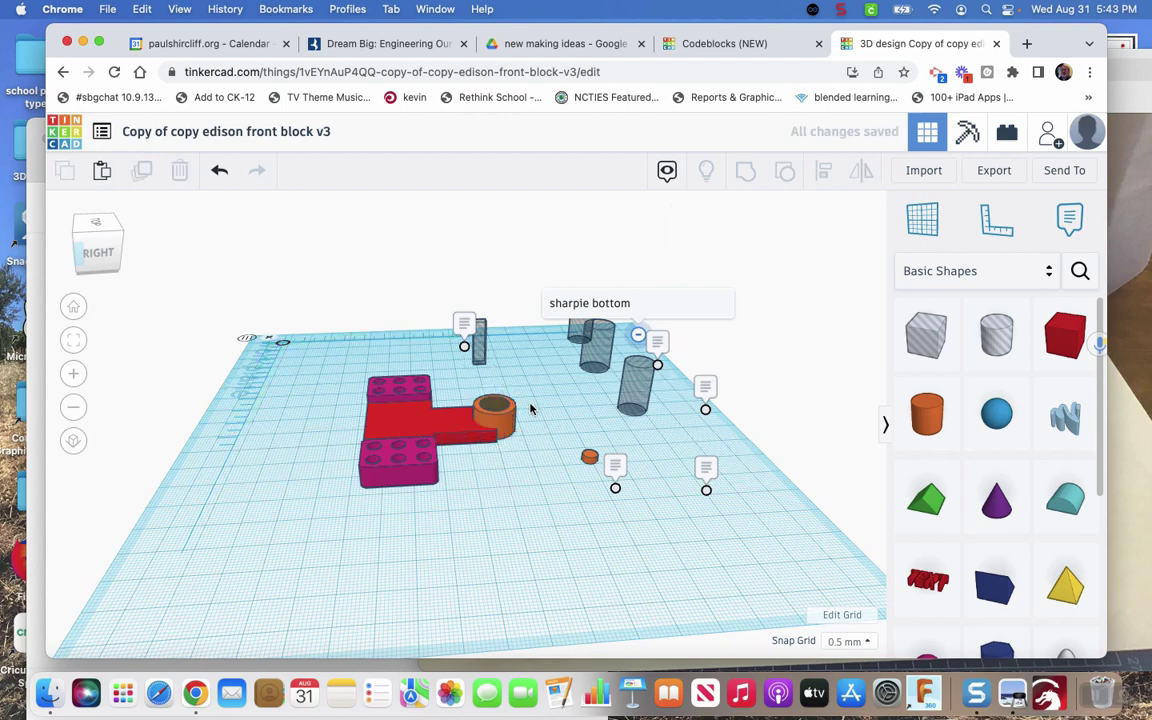
Step: Group the brick block, orange cylinder and hole shape to cut the marker-tip hole
click(395, 446)
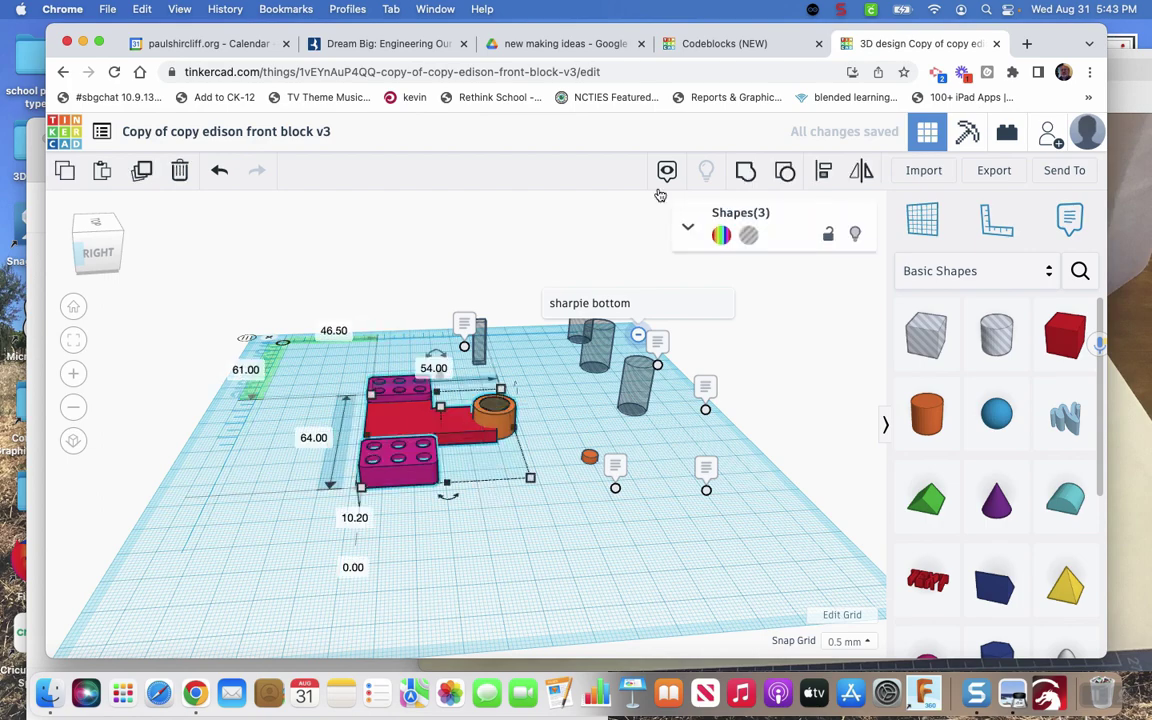
click(745, 170)
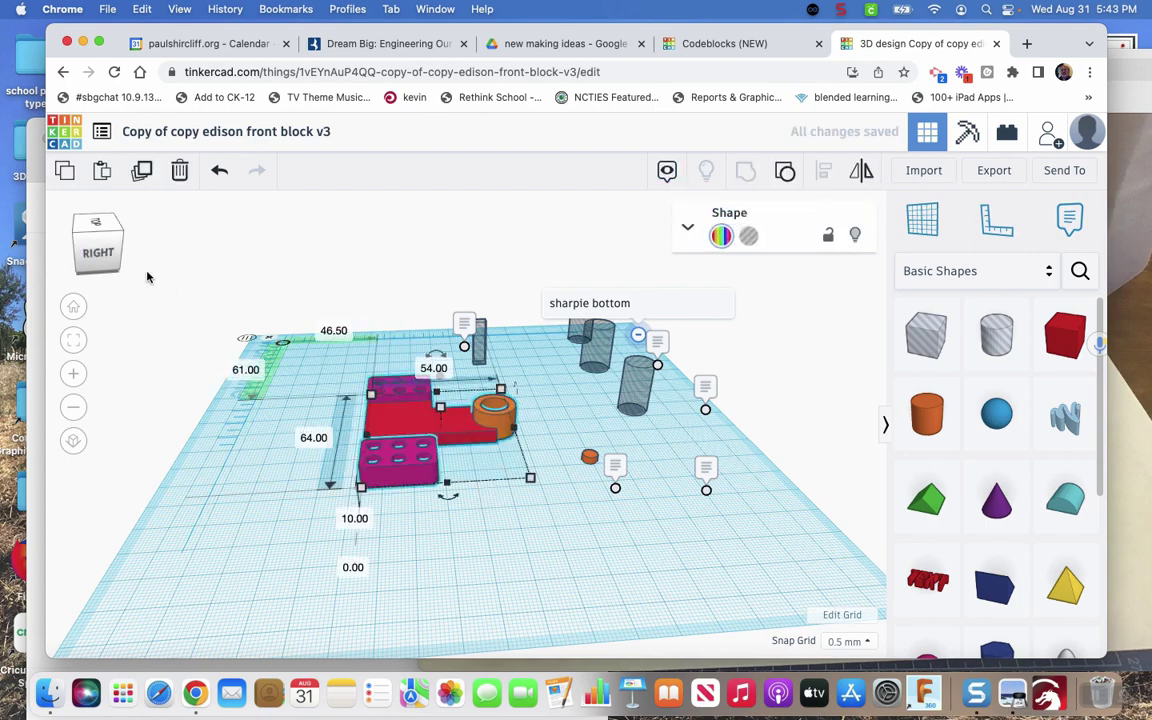
Step: Place the 5 × 3 × 20 mm hole box over the rear wall of the orange ring
click(103, 238)
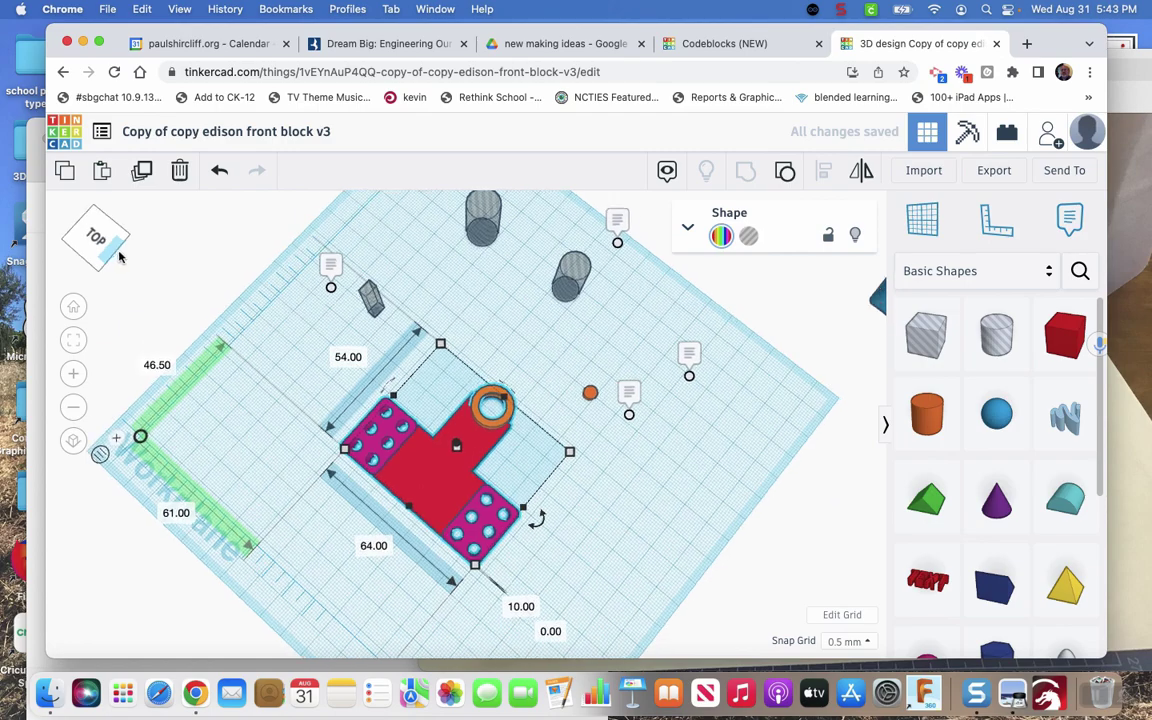
drag(124, 257, 104, 259)
click(104, 259)
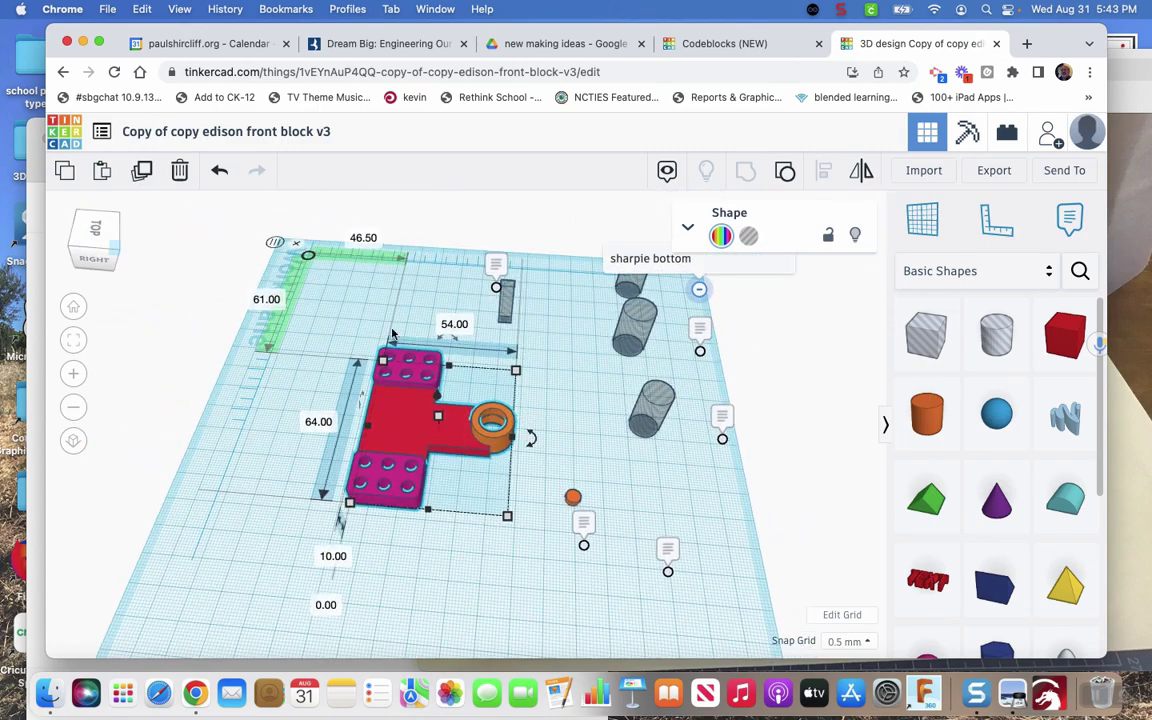
click(505, 306)
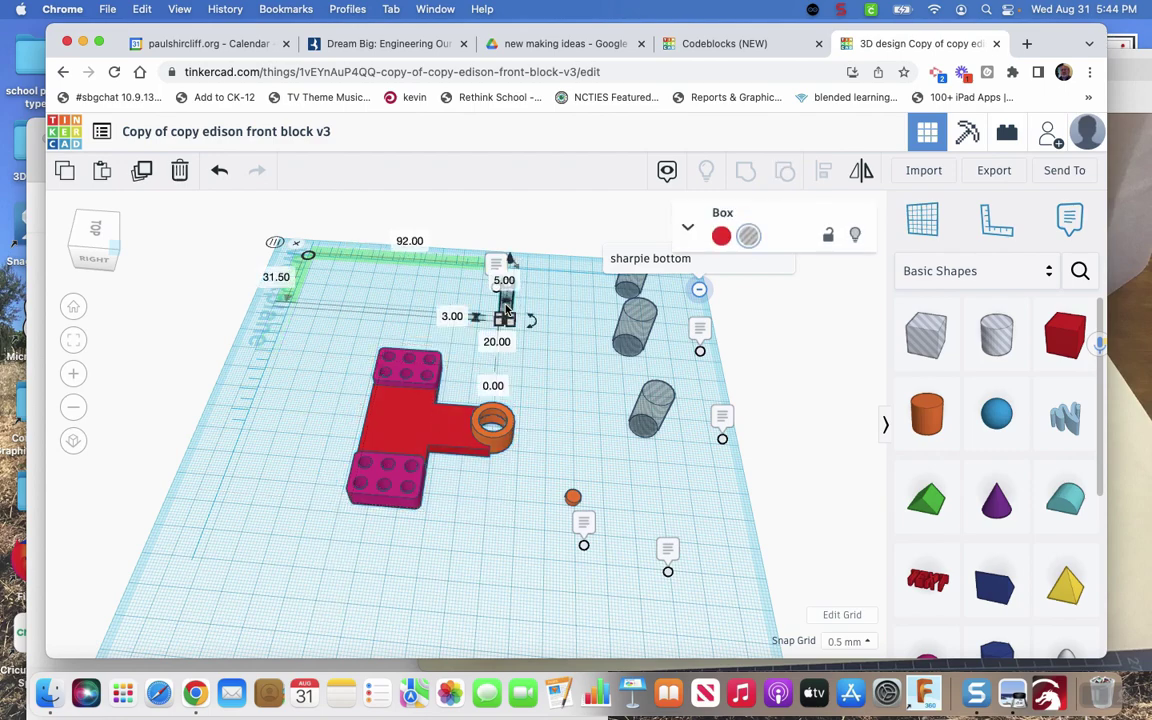
drag(507, 311, 513, 424)
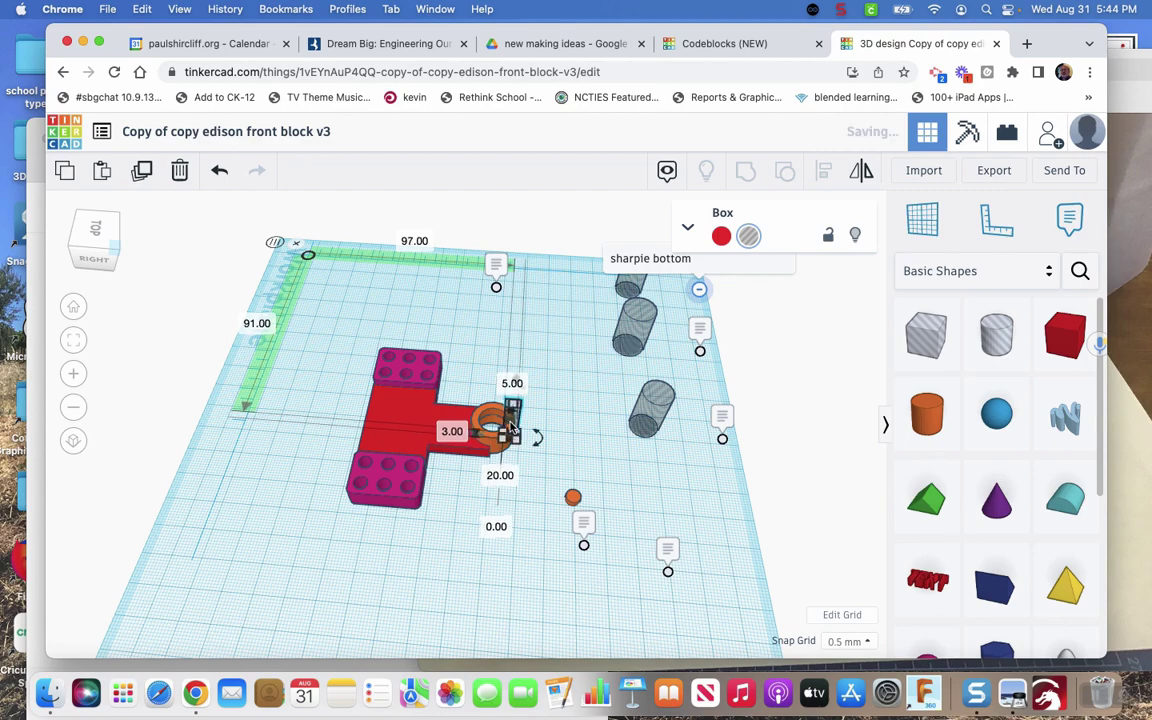
Step: Align the narrow hole box with the grouped block, centred side to side and flush at the rear edge
click(109, 256)
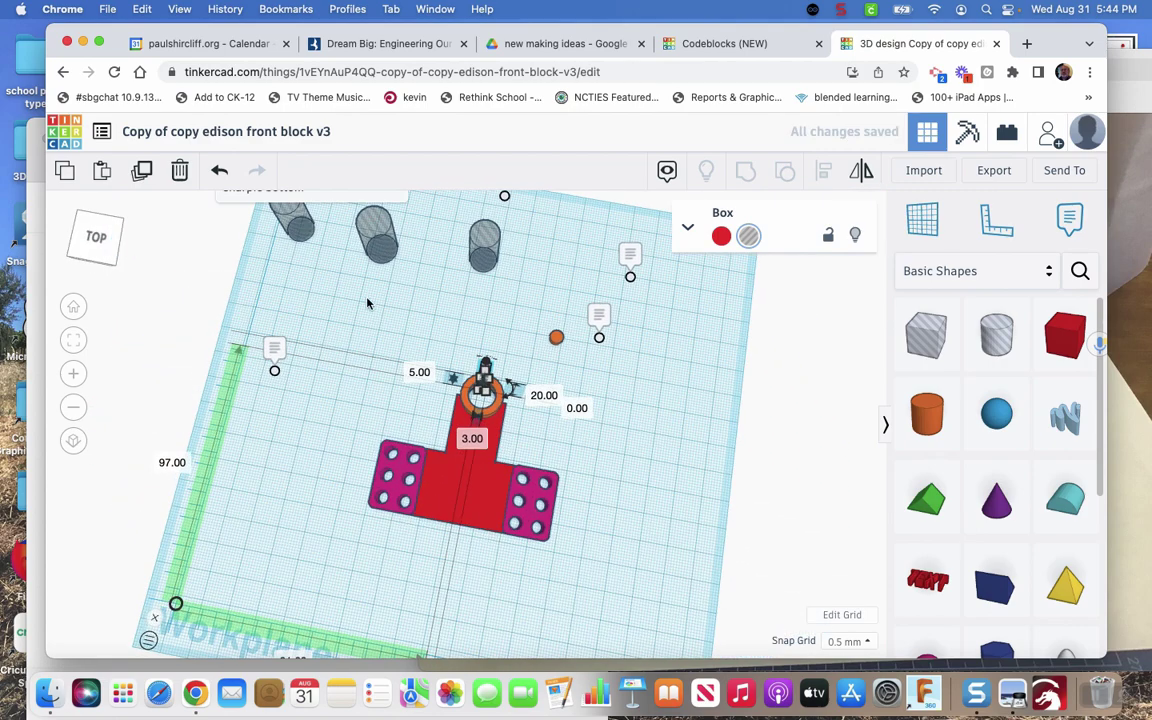
drag(442, 352, 518, 440)
key(l)
click(455, 545)
click(383, 360)
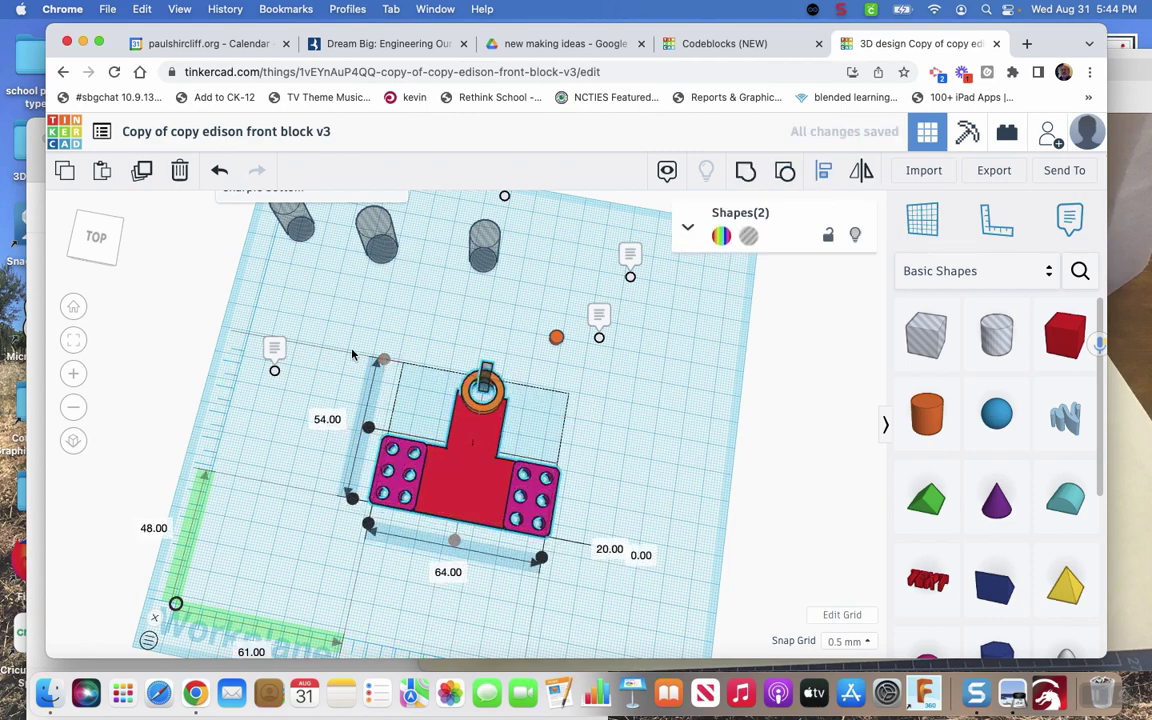
Step: Nudge the narrow hole box 0.5 mm backward so it extends past the rear edge of the orange ring
click(108, 247)
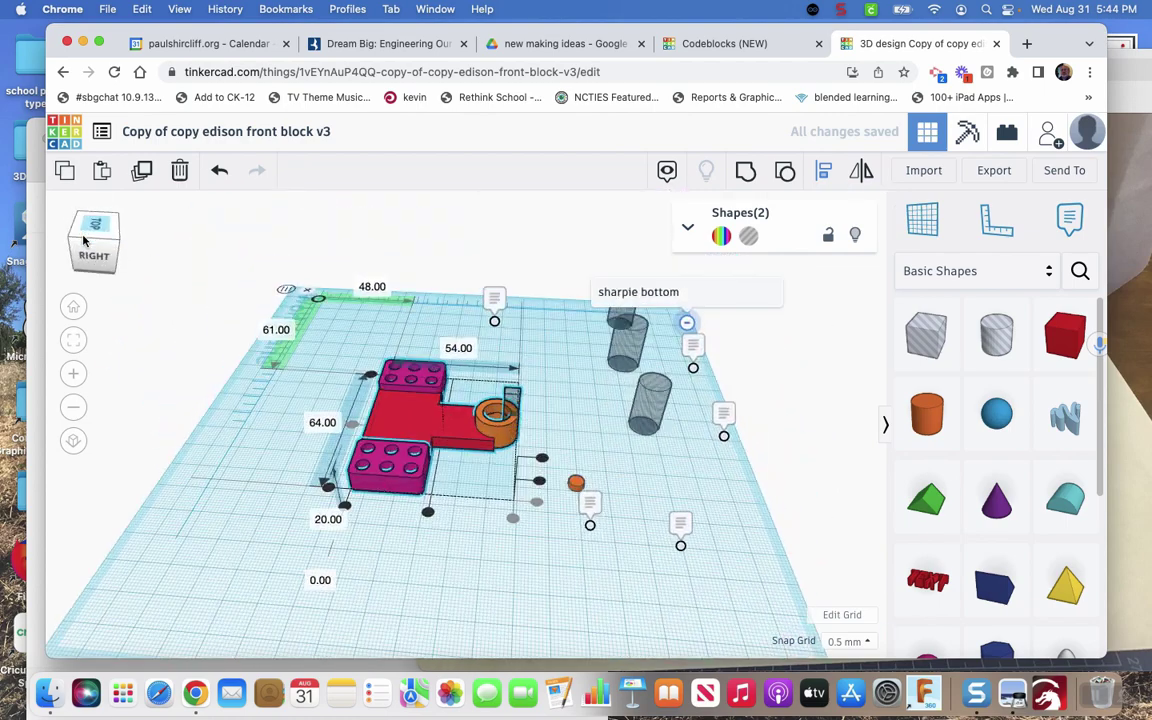
click(541, 391)
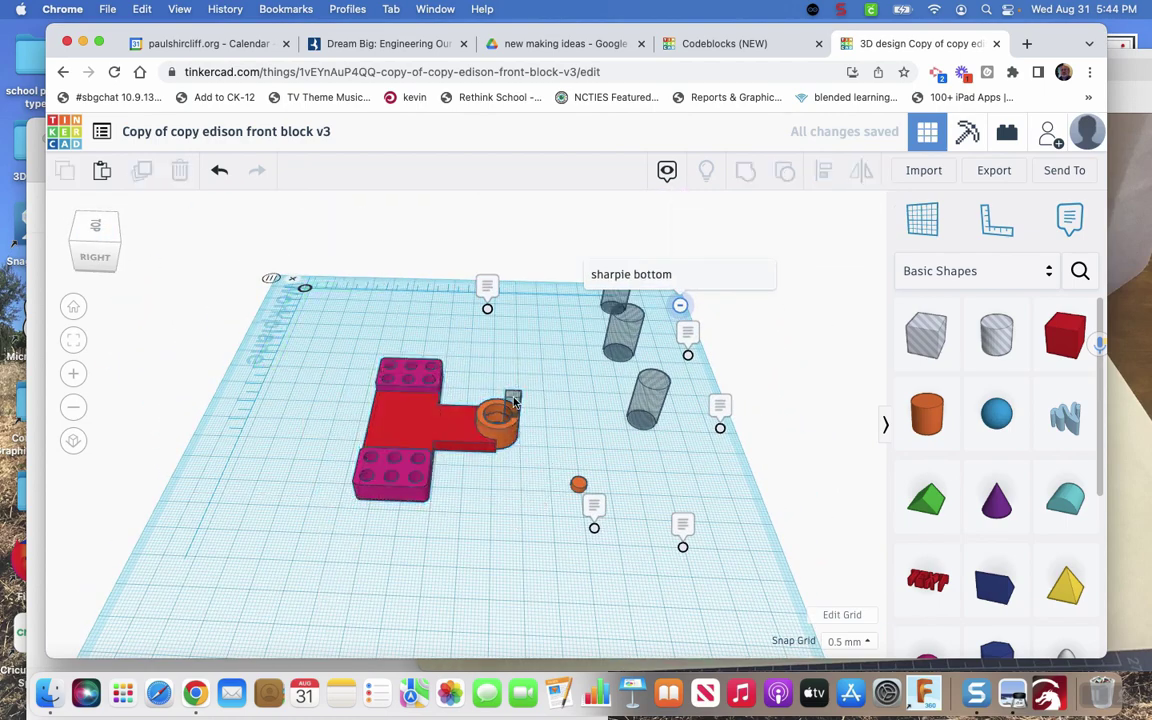
click(514, 401)
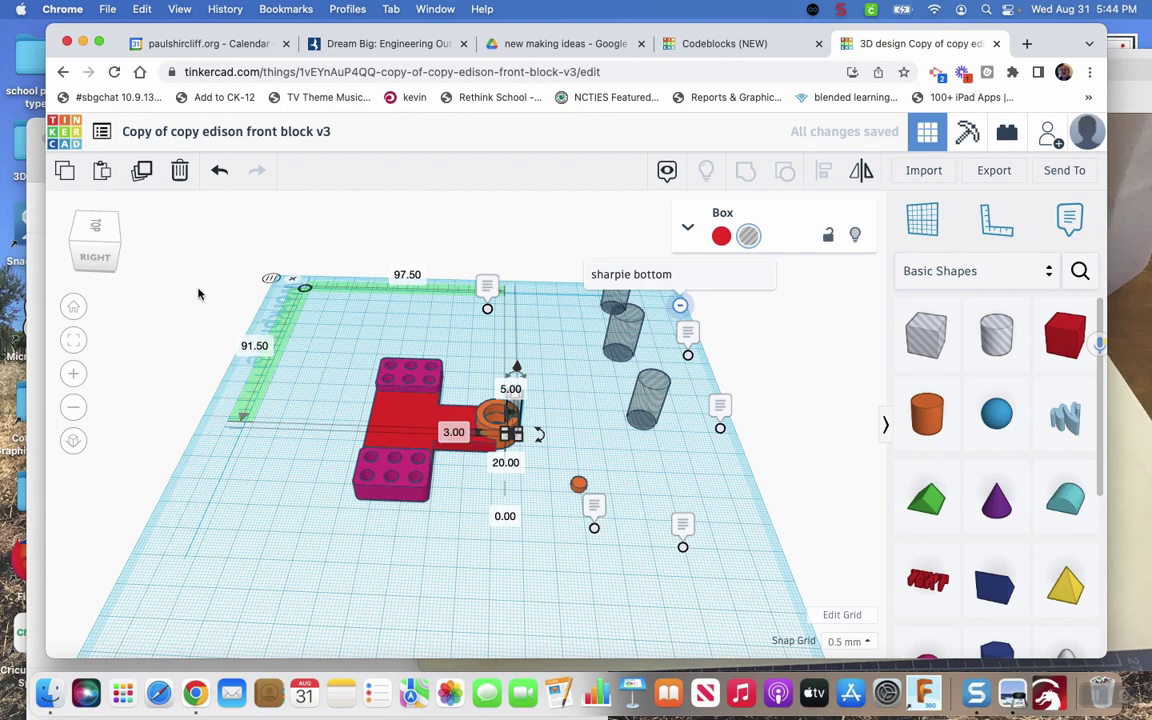
click(95, 224)
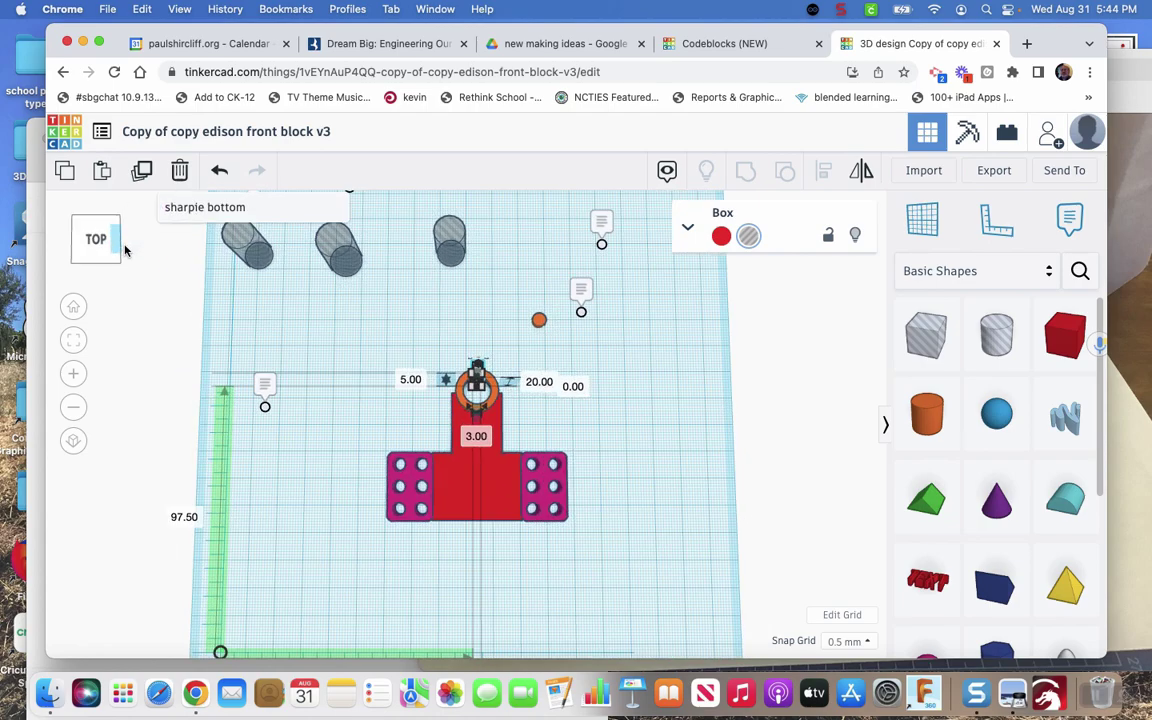
mouse_move(110, 244)
mouse_down()
mouse_move(97, 240)
mouse_move(128, 242)
mouse_up()
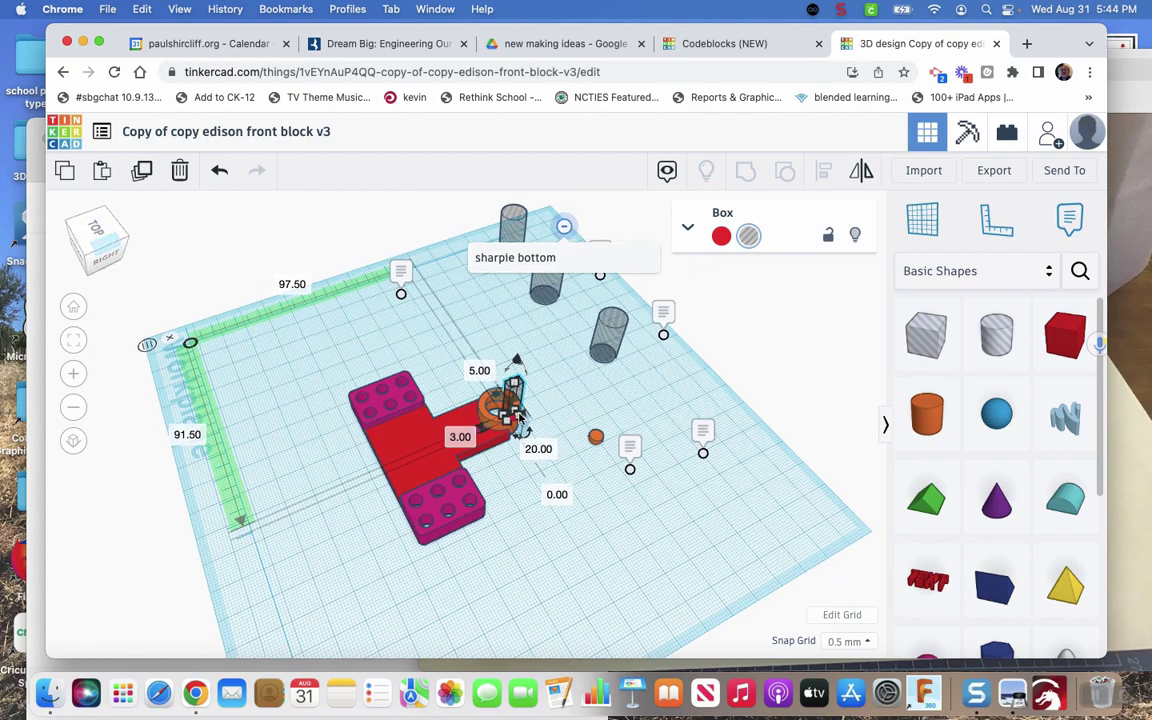
click(543, 403)
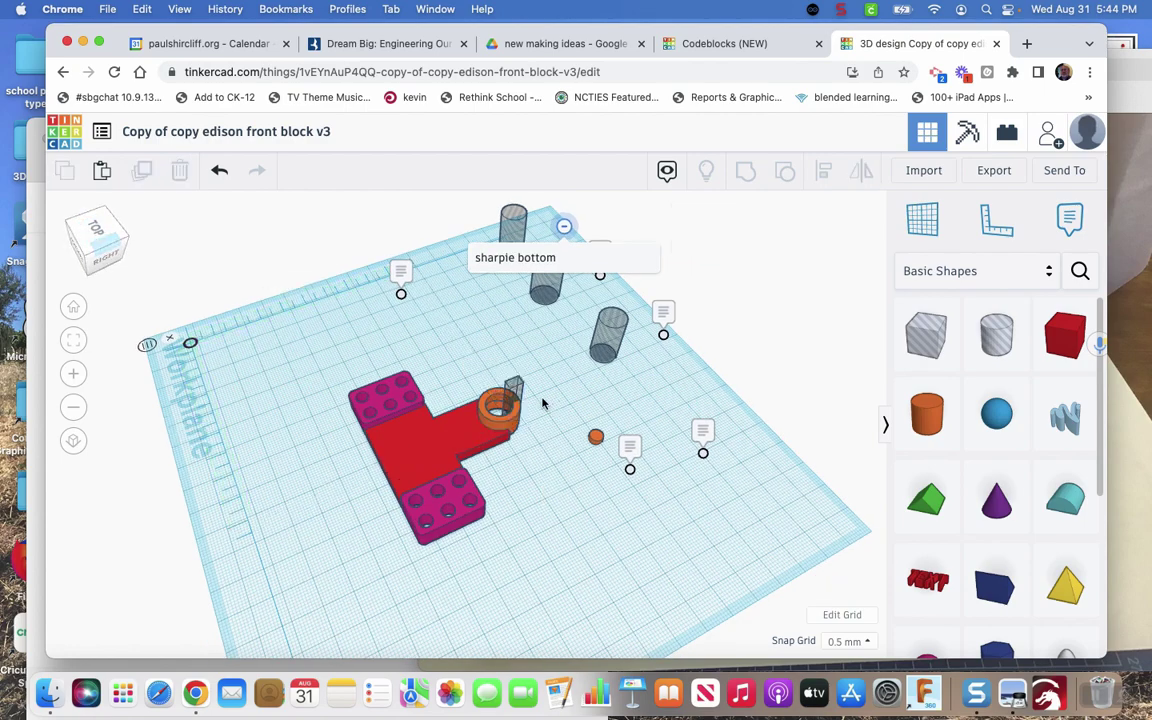
Step: Group the narrow hole box with the brick block to cut a slot through the rear wall of the orange ring
click(400, 381)
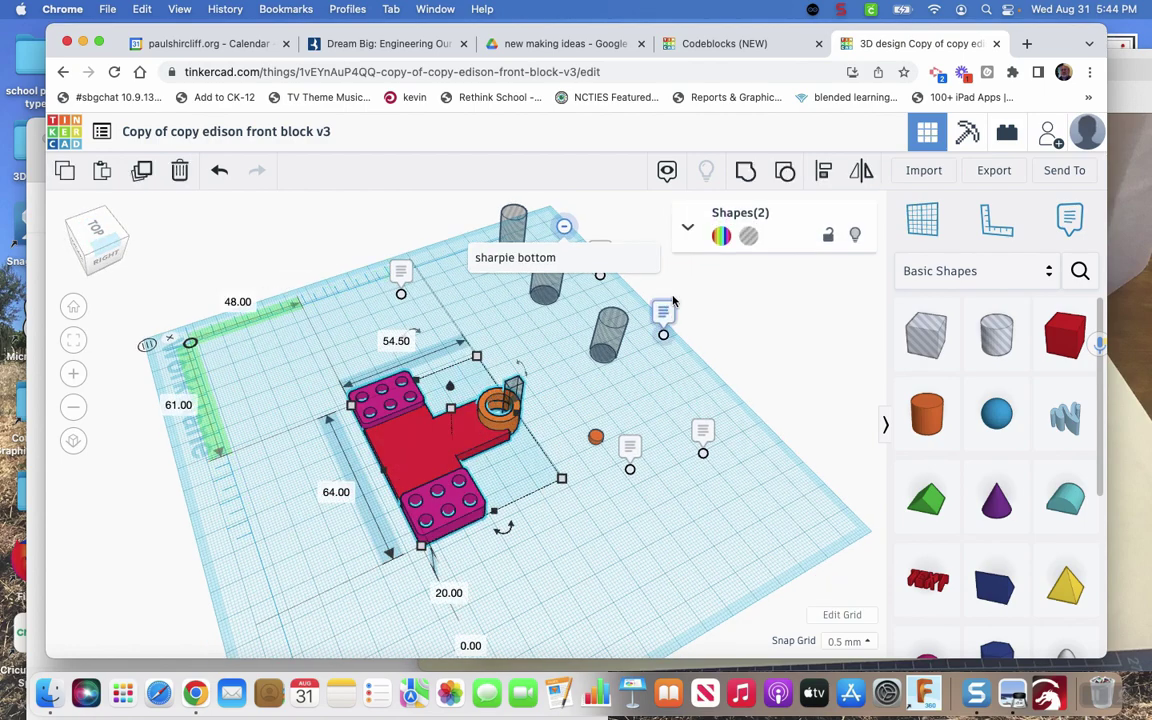
click(746, 172)
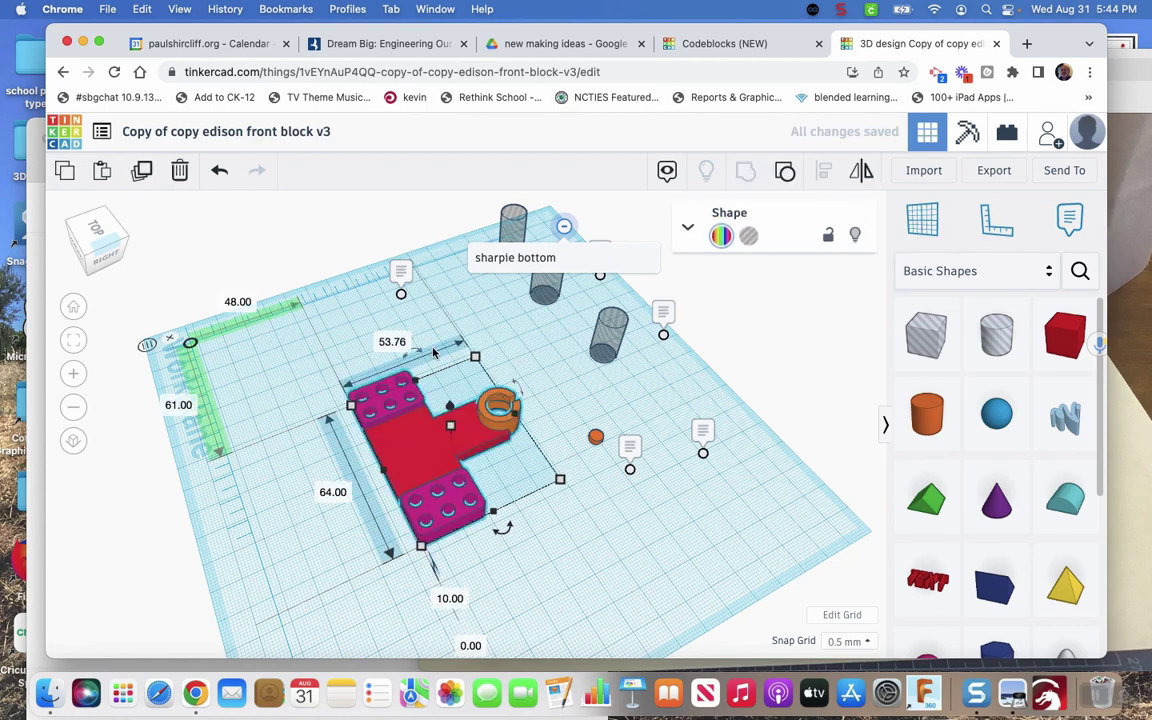
click(100, 255)
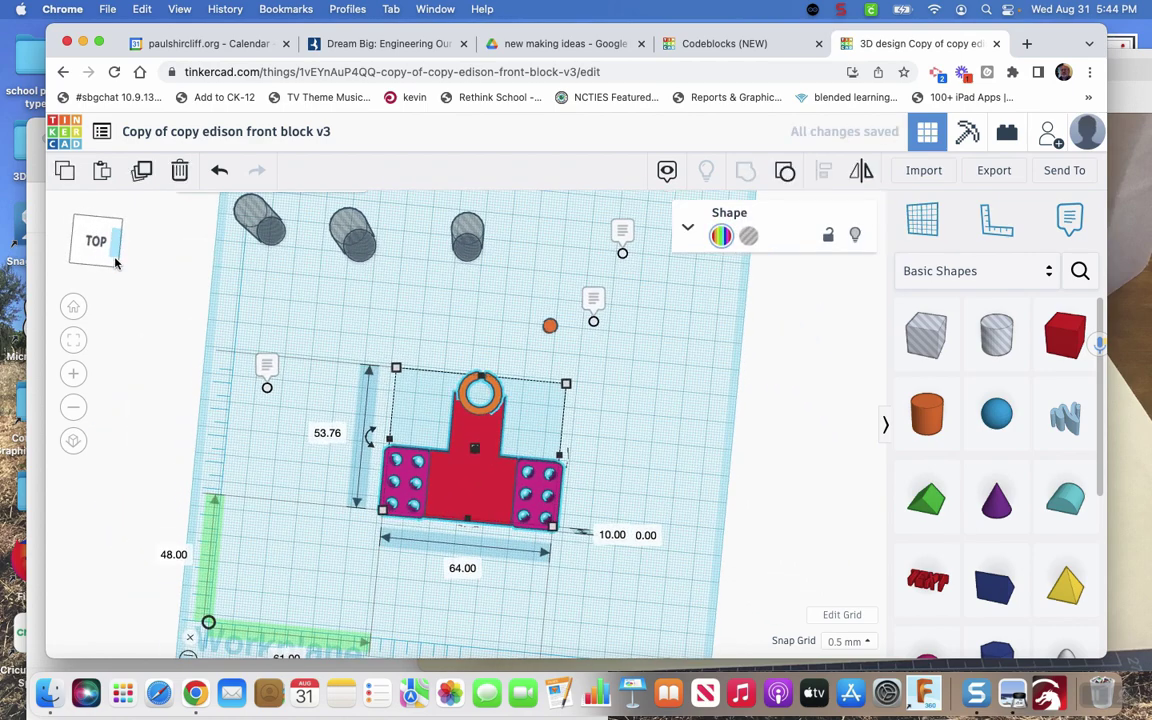
click(400, 334)
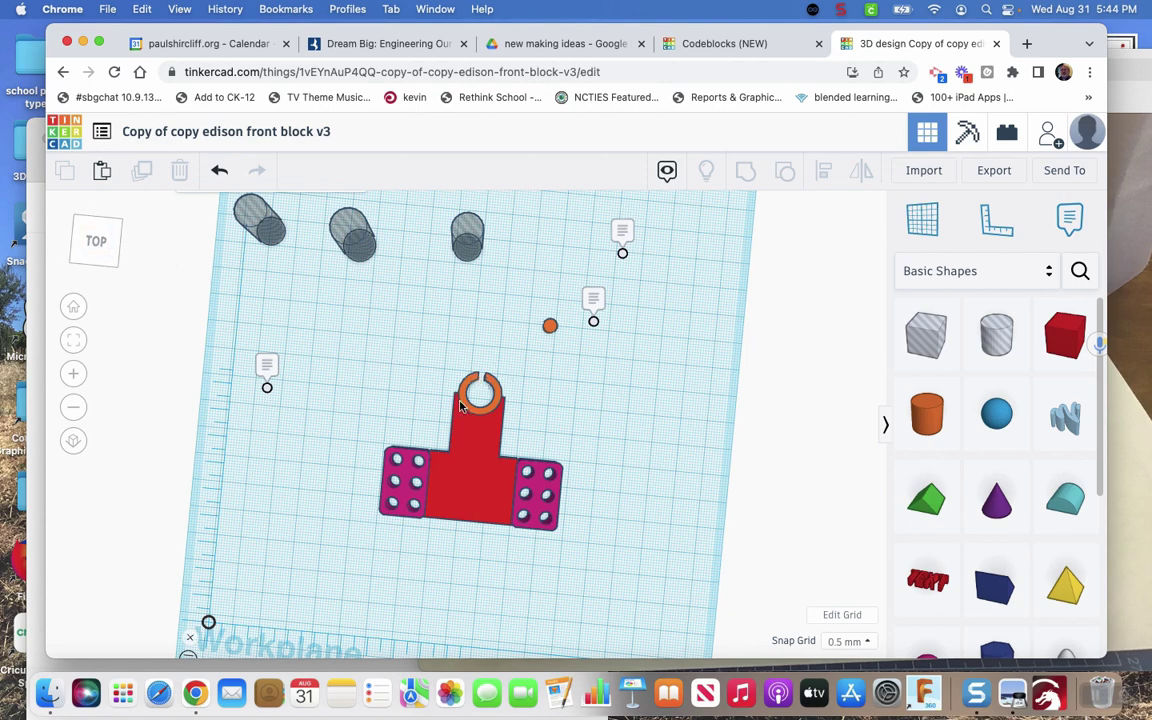
click(108, 232)
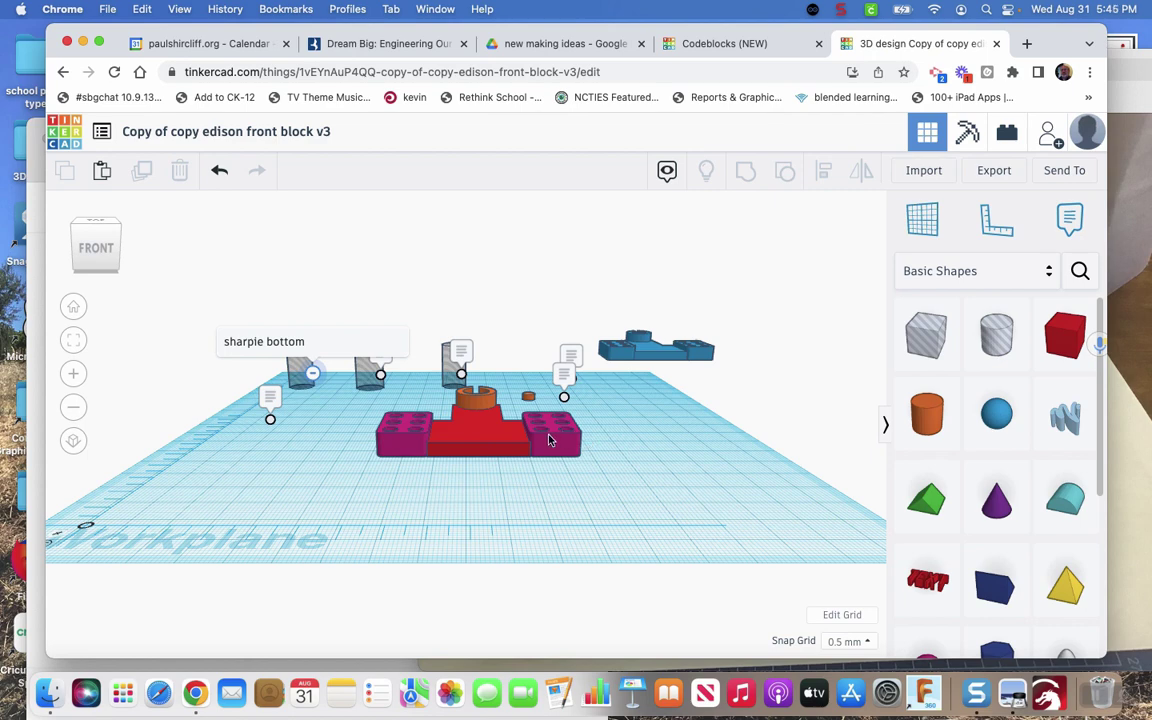
click(96, 232)
drag(97, 244, 98, 254)
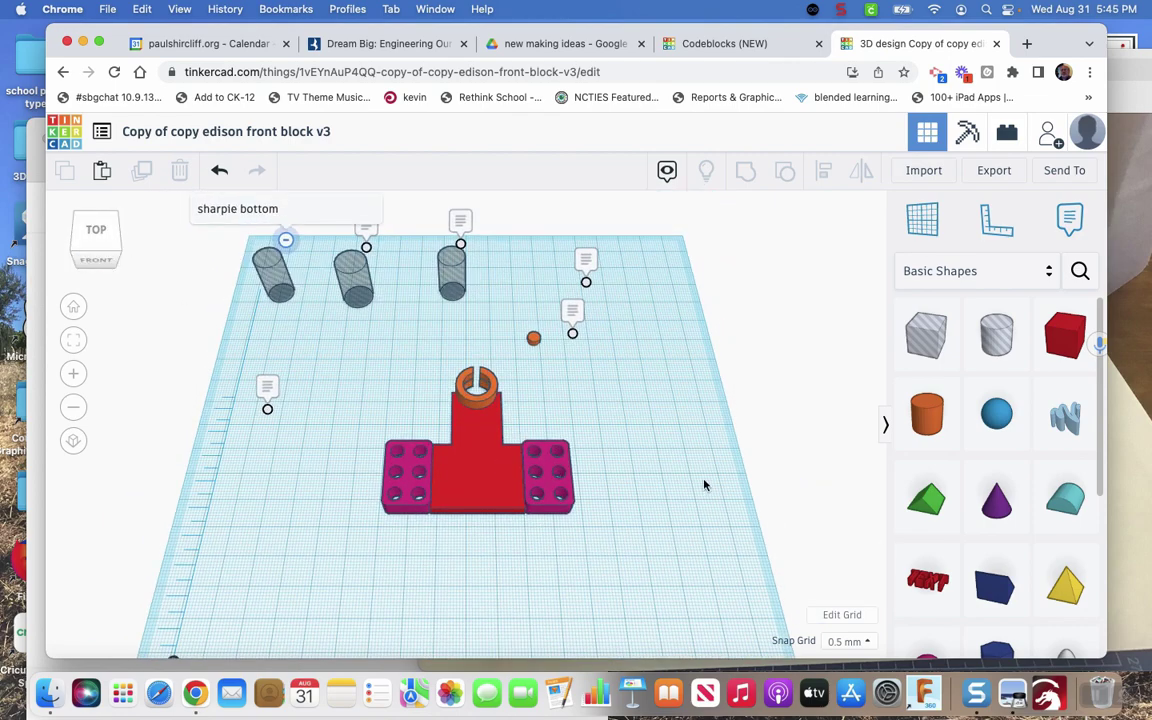